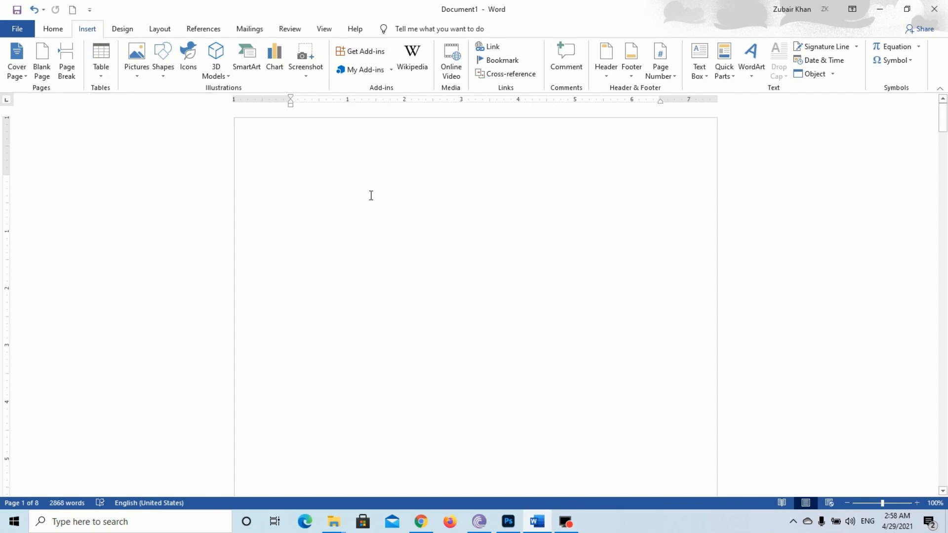
Insert a table with 10 columns and 7 rows at the beginning of the document, and place the cursor below it
{"action": "left_click", "coordinate": [100, 79]}
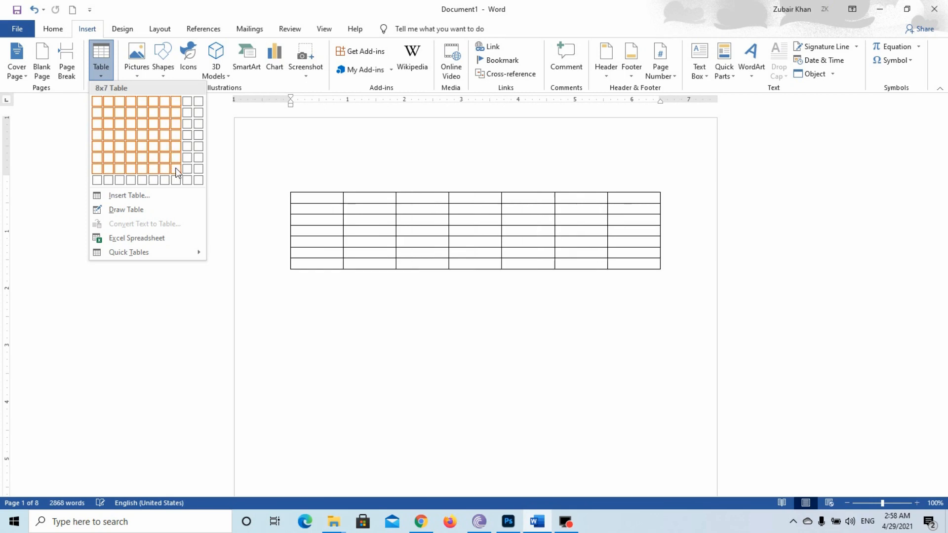
{"action": "left_click", "coordinate": [199, 176]}
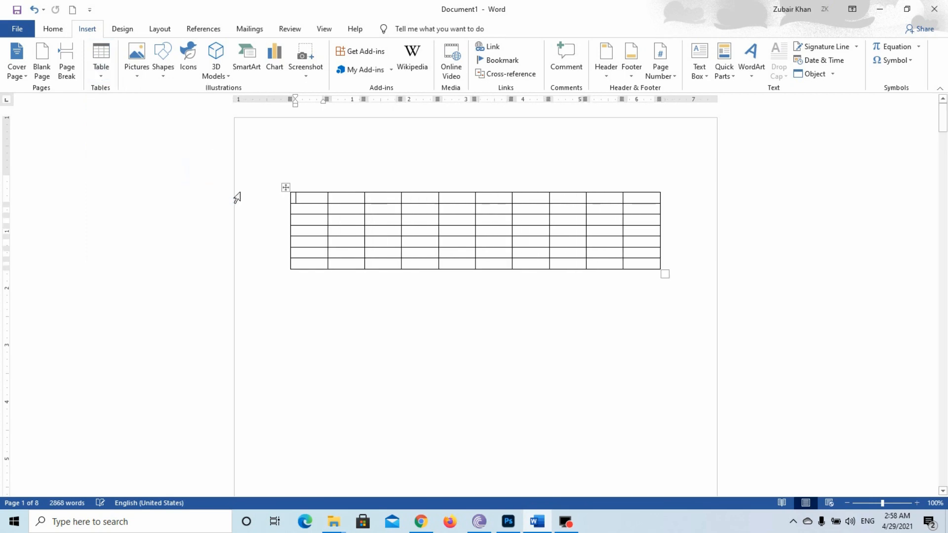
{"action": "left_click", "coordinate": [361, 291]}
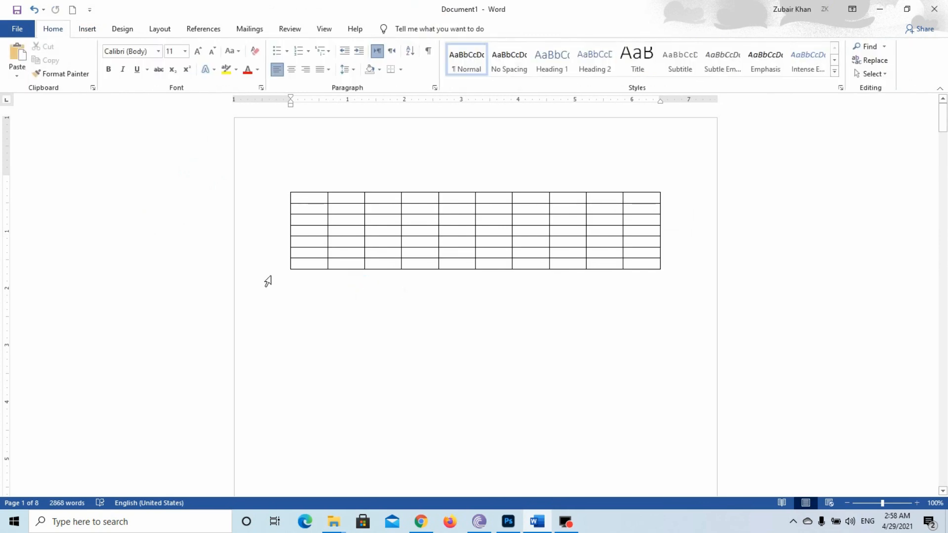
Start a second table below the first through the Insert Table dialog and raise its number of columns to 21
{"action": "left_click", "coordinate": [89, 30]}
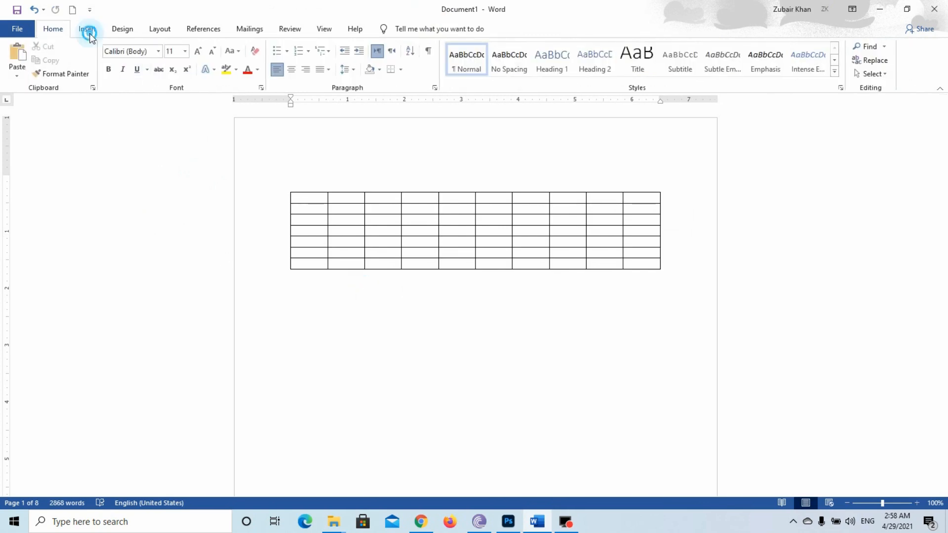
{"action": "left_click", "coordinate": [102, 77]}
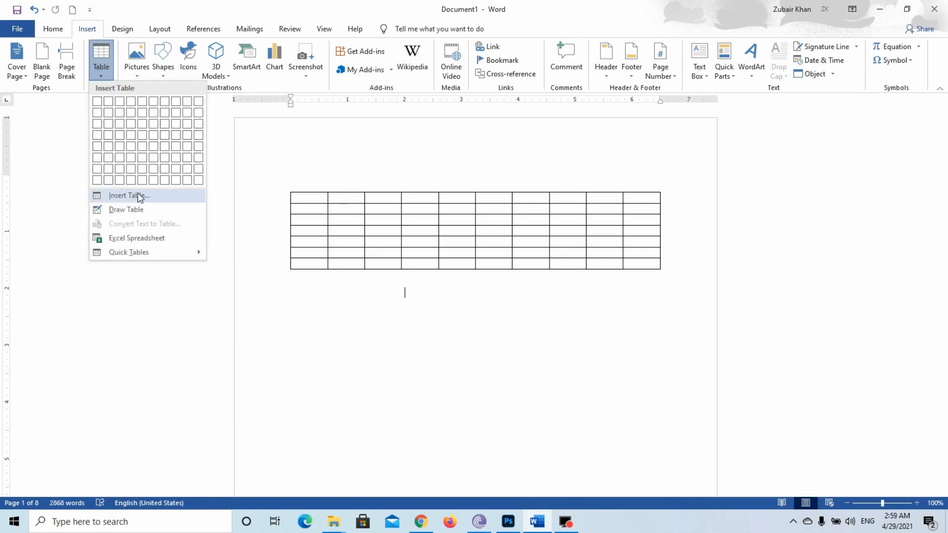
{"action": "left_click", "coordinate": [143, 196]}
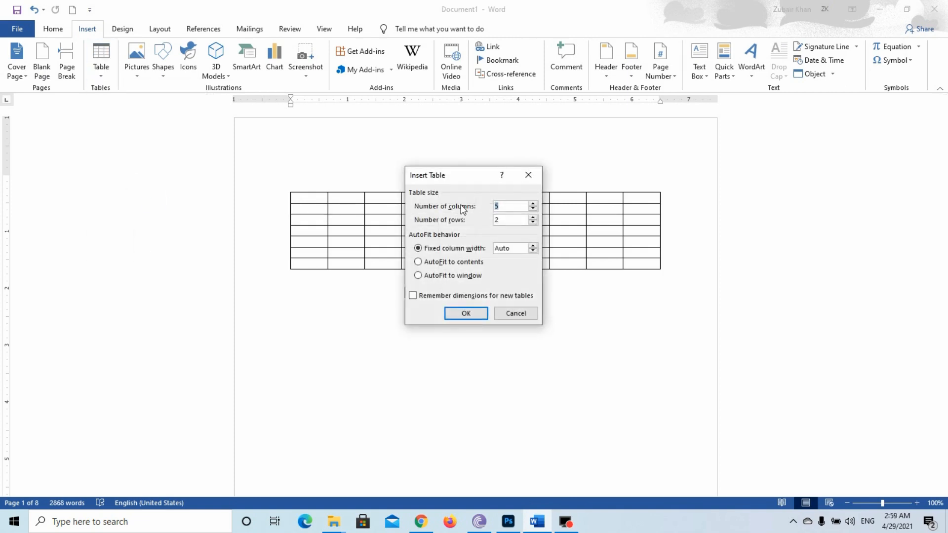
{"action": "left_click", "coordinate": [533, 204]}
{"action": "left_click", "coordinate": [533, 204]}
{"action": "left_click", "coordinate": [533, 203]}
{"action": "left_click", "coordinate": [533, 204]}
Raise the number of rows for the new table, keep the fixed column width and insert it
{"action": "left_click", "coordinate": [533, 217]}
{"action": "left_click", "coordinate": [533, 218]}
{"action": "left_click", "coordinate": [533, 218]}
{"action": "left_click", "coordinate": [532, 218]}
{"action": "left_click", "coordinate": [532, 217]}
{"action": "left_click", "coordinate": [532, 218]}
{"action": "left_click", "coordinate": [532, 218]}
{"action": "left_click", "coordinate": [532, 218]}
{"action": "left_click", "coordinate": [434, 262]}
{"action": "left_click", "coordinate": [420, 248]}
{"action": "left_click", "coordinate": [467, 313]}
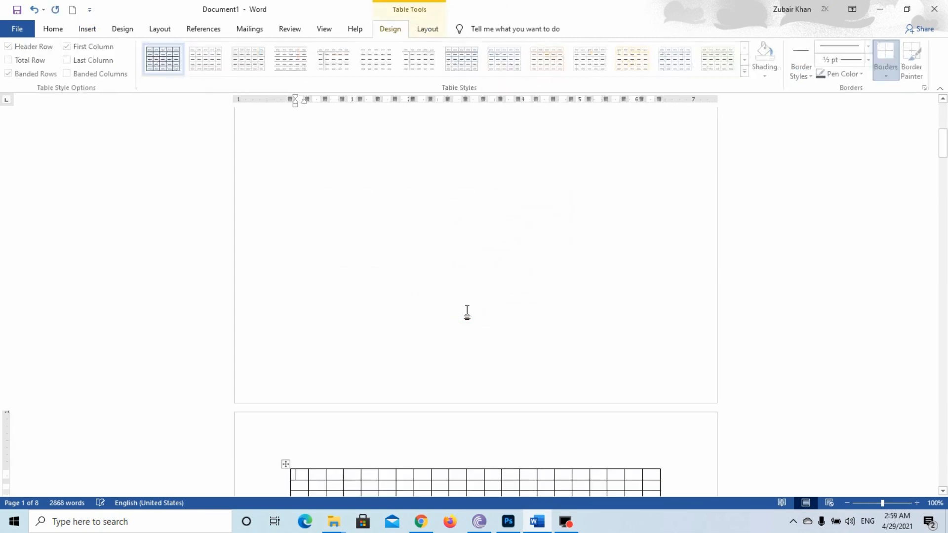
Return to the first table, place the cursor in its second row and bring up the table design options
{"action": "left_click_drag", "start_coordinate": [946, 154], "coordinate": [943, 120]}
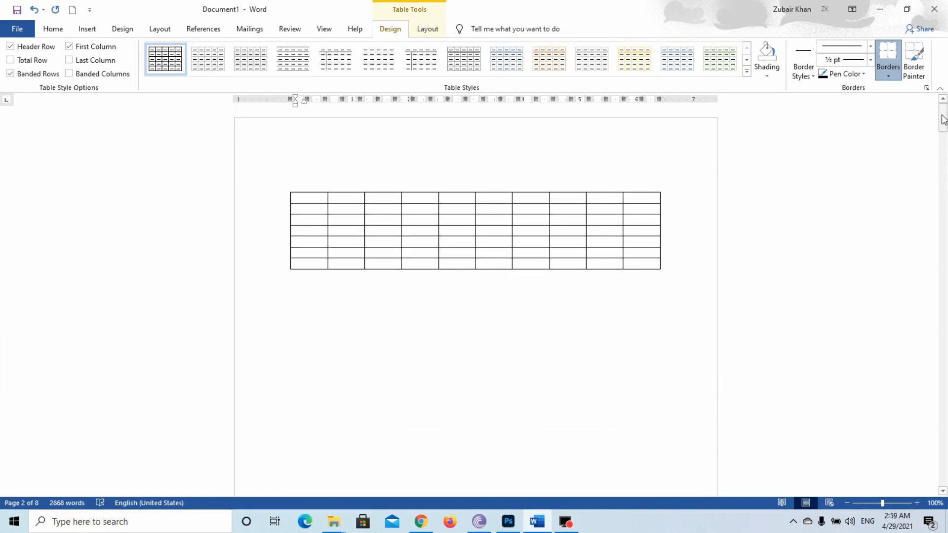
{"action": "left_click", "coordinate": [354, 210]}
{"action": "left_click", "coordinate": [377, 301]}
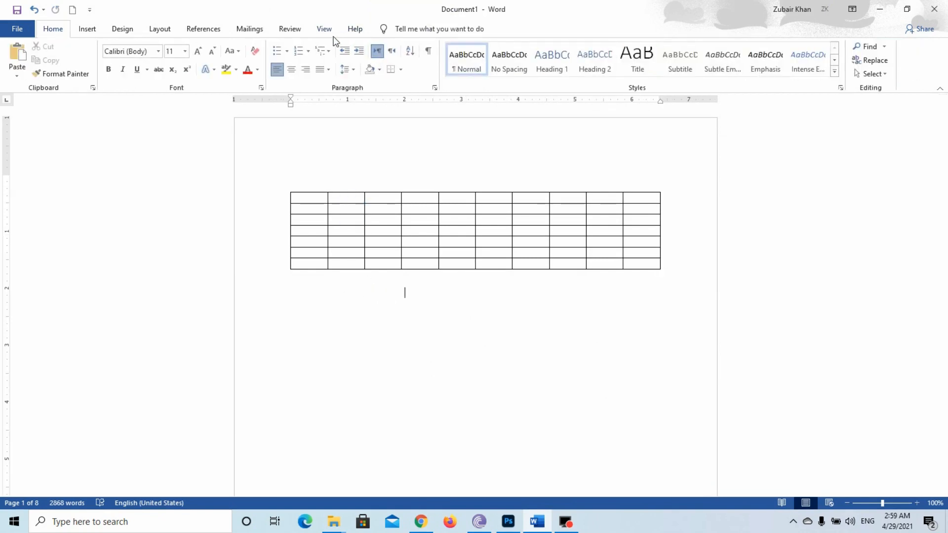
{"action": "left_click", "coordinate": [351, 212]}
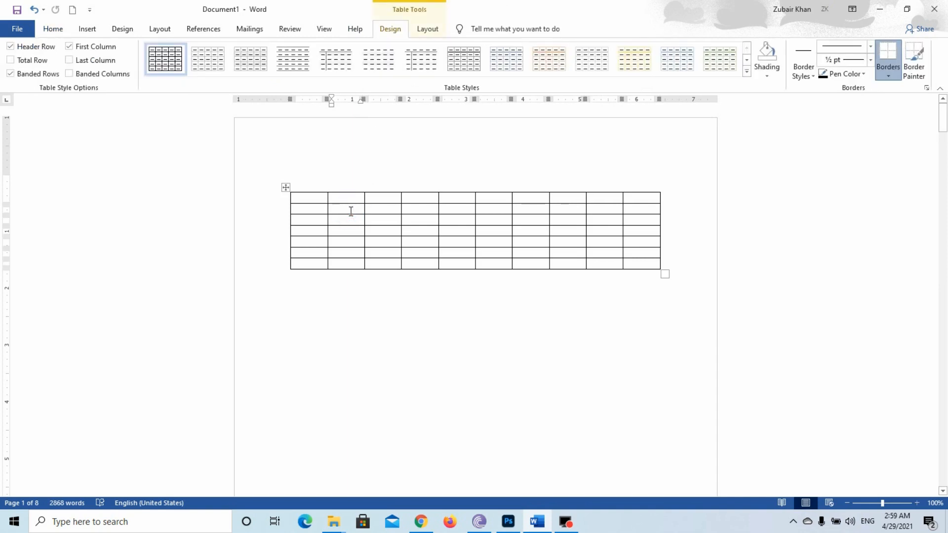
{"action": "left_click", "coordinate": [426, 28]}
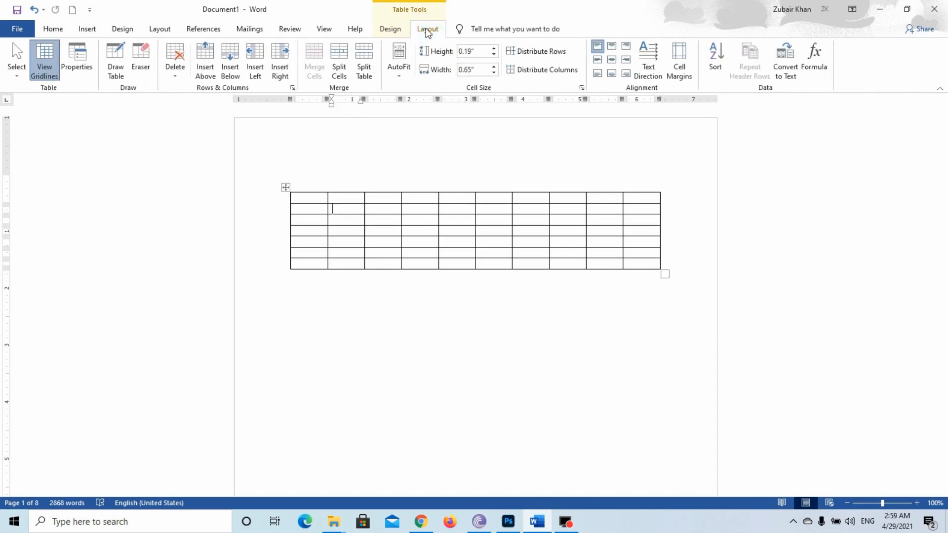
{"action": "left_click", "coordinate": [393, 30]}
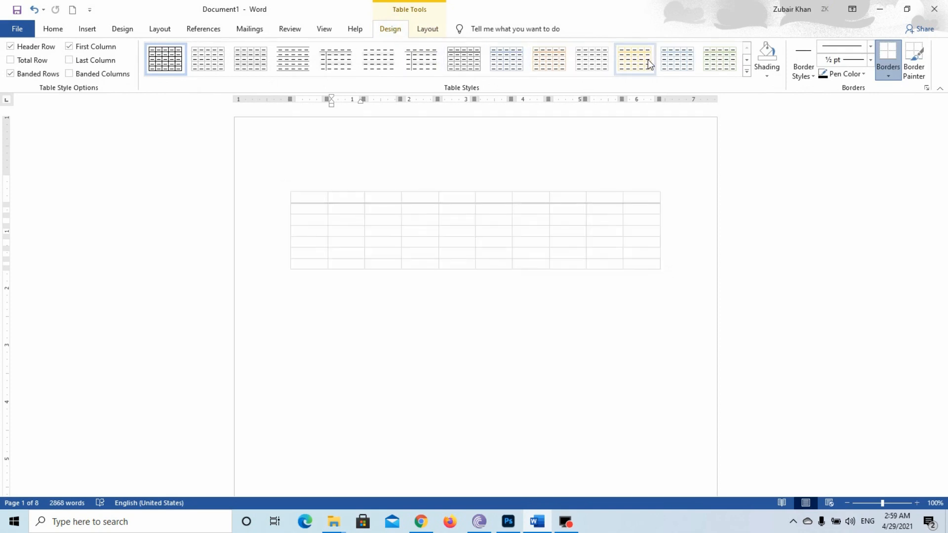
Apply the black-header banded grid style to the first table and replace it with the dark green grid style
{"action": "left_click", "coordinate": [746, 73]}
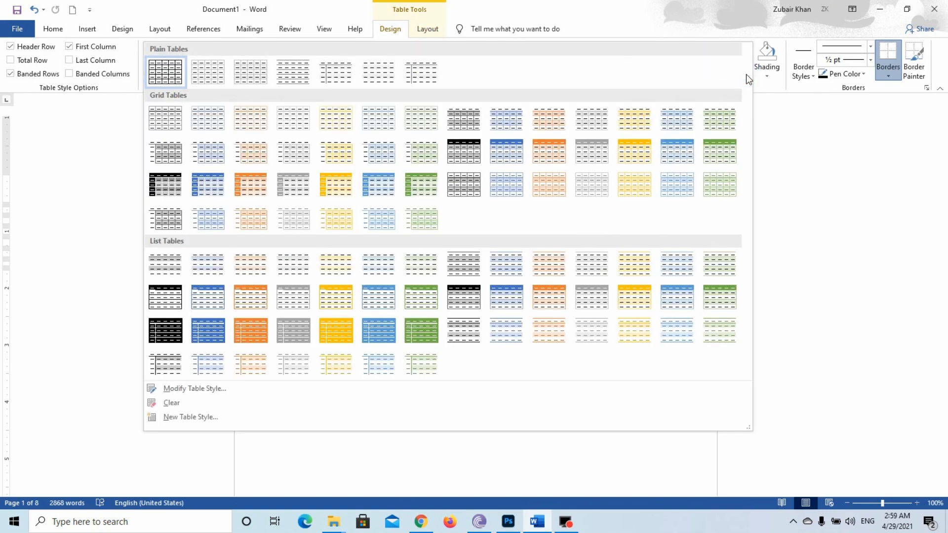
{"action": "left_click", "coordinate": [464, 150]}
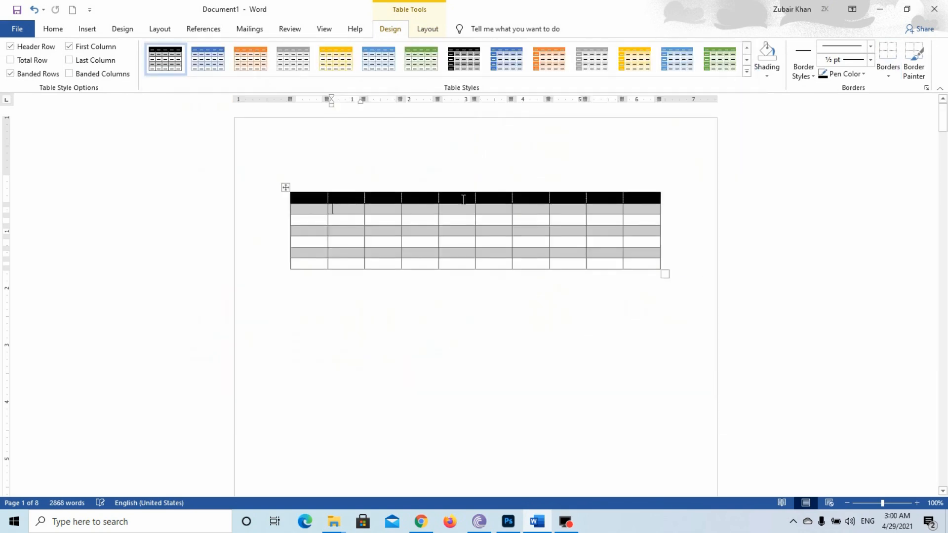
{"action": "left_click", "coordinate": [746, 73]}
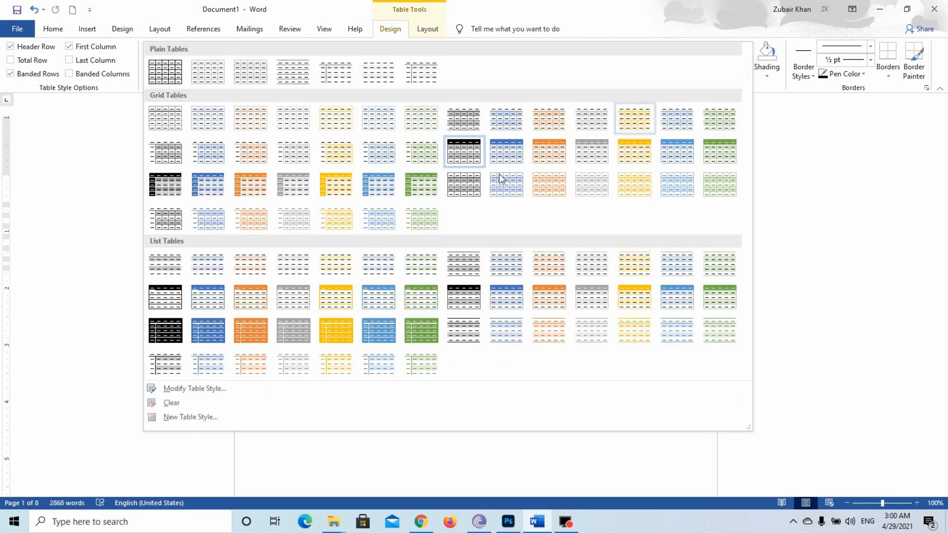
{"action": "left_click", "coordinate": [420, 186]}
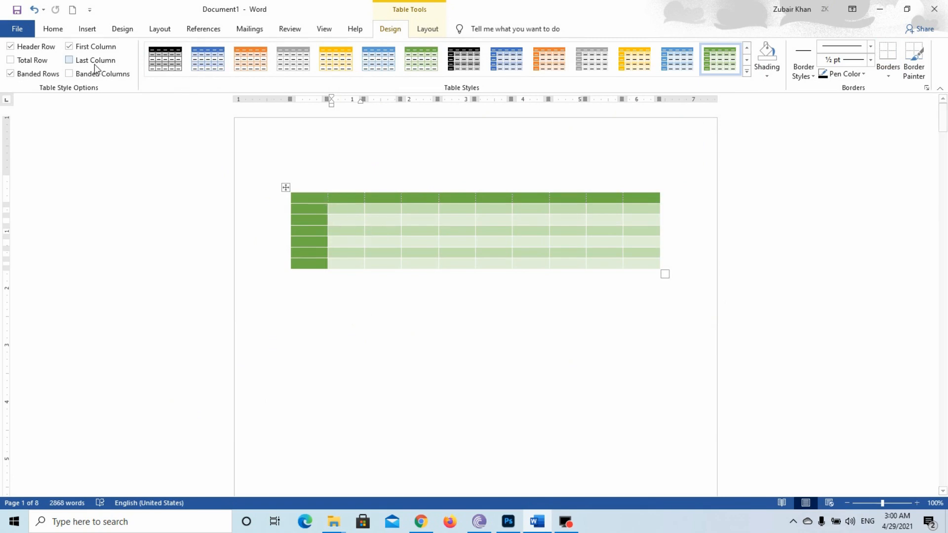
Switch the header row formatting off and back on, and disable the first column formatting
{"action": "left_click", "coordinate": [11, 48]}
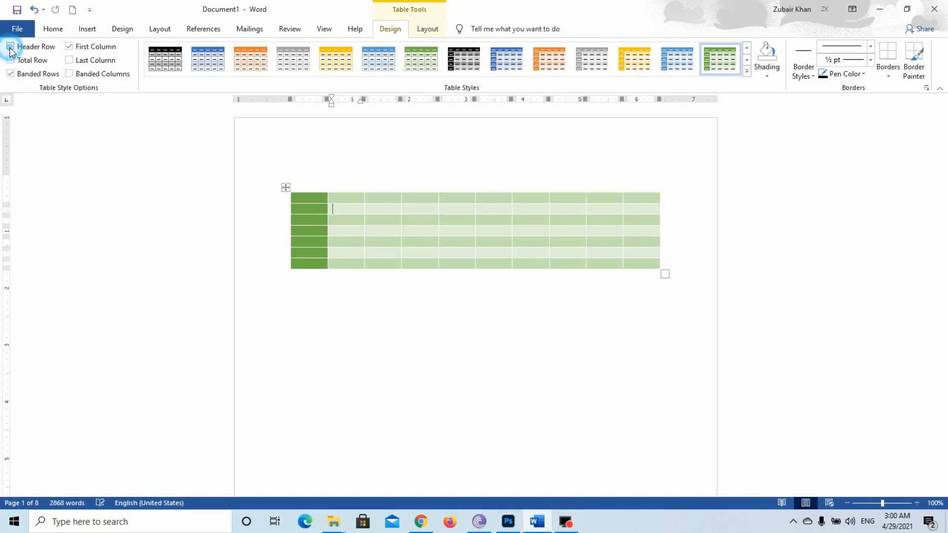
{"action": "left_click", "coordinate": [11, 47]}
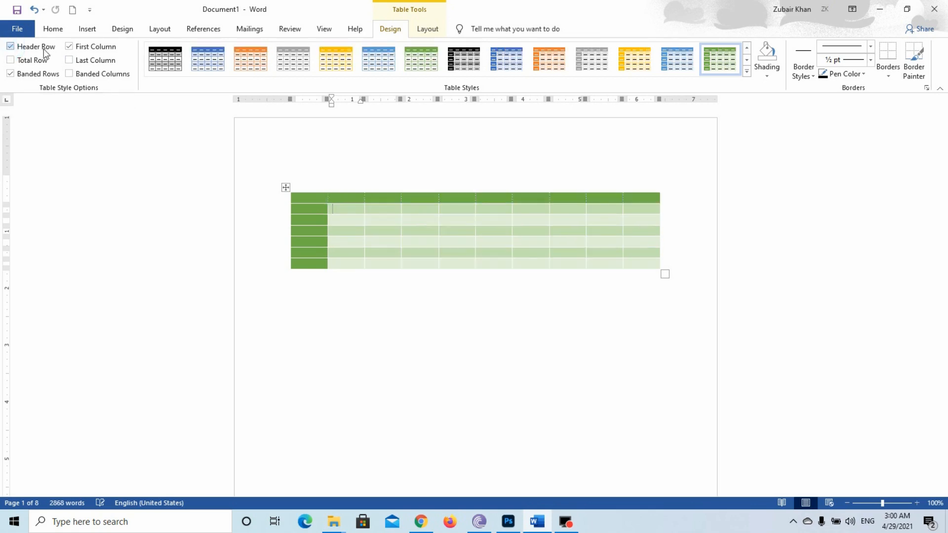
{"action": "left_click", "coordinate": [70, 48]}
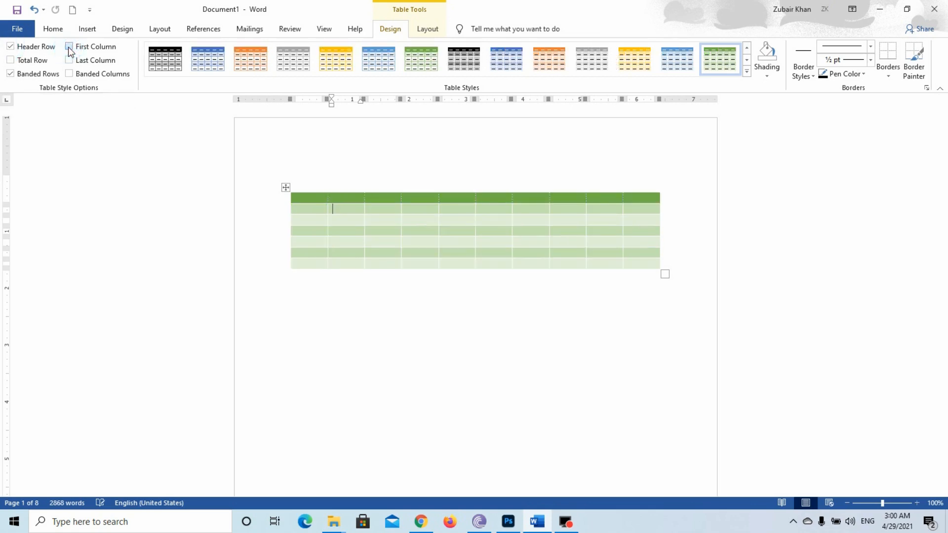
{"action": "left_click", "coordinate": [69, 47]}
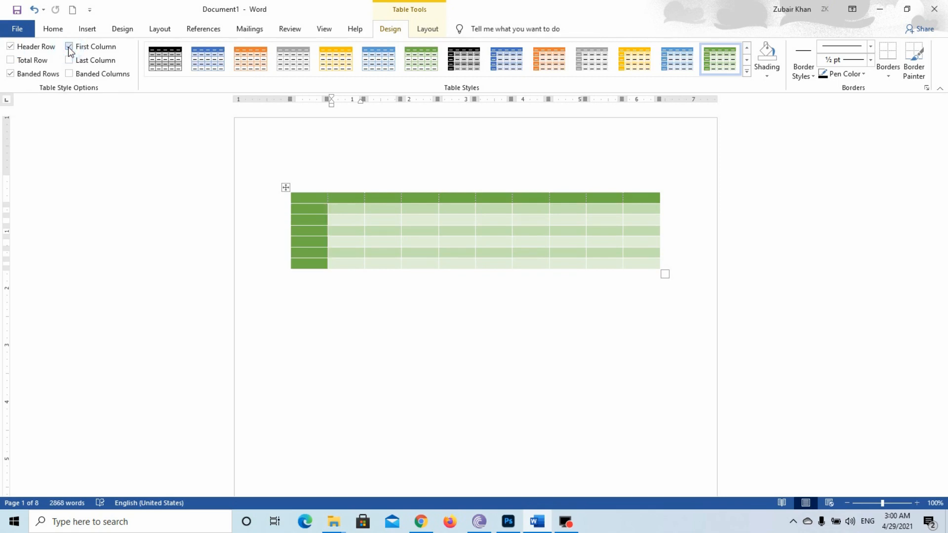
{"action": "left_click", "coordinate": [70, 48]}
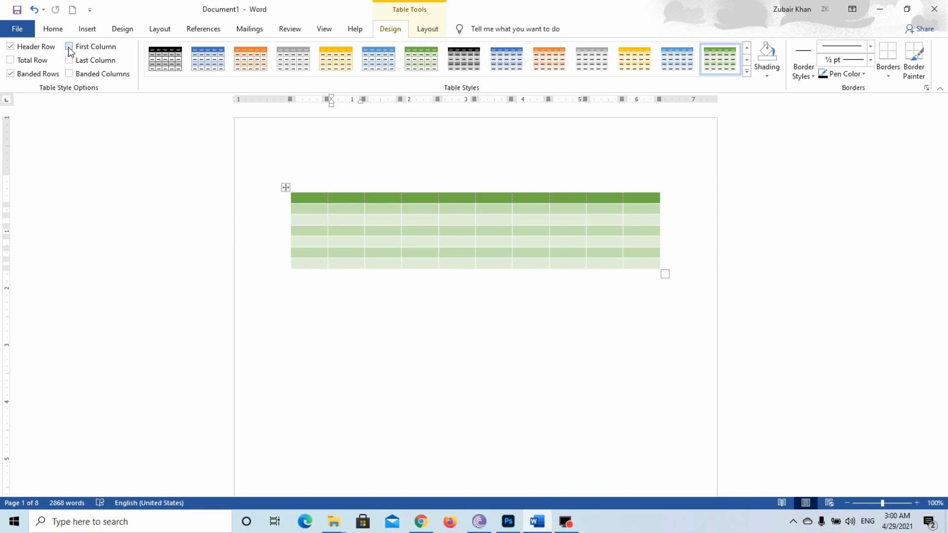
Try the total row, last column, banded columns and banded rows options on the green table, restoring each setting
{"action": "left_click", "coordinate": [11, 61]}
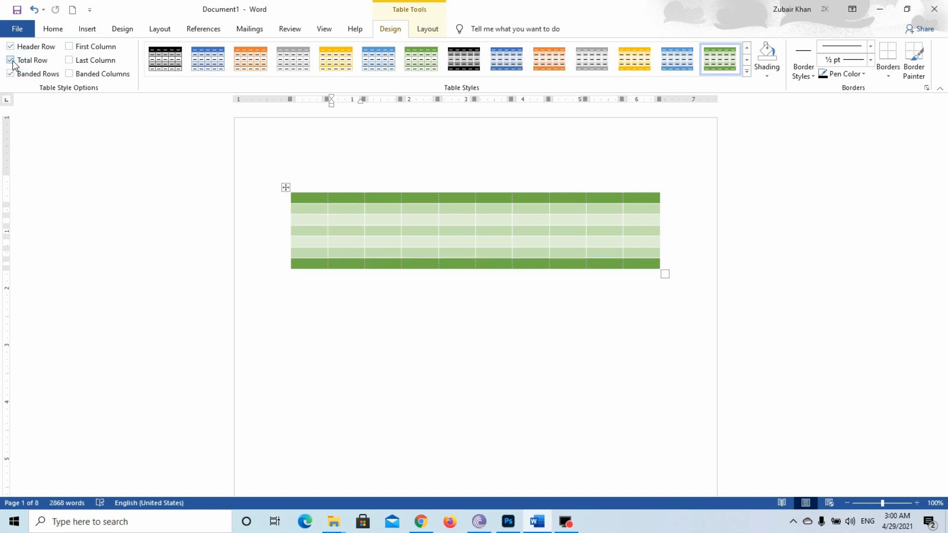
{"action": "left_click", "coordinate": [70, 61]}
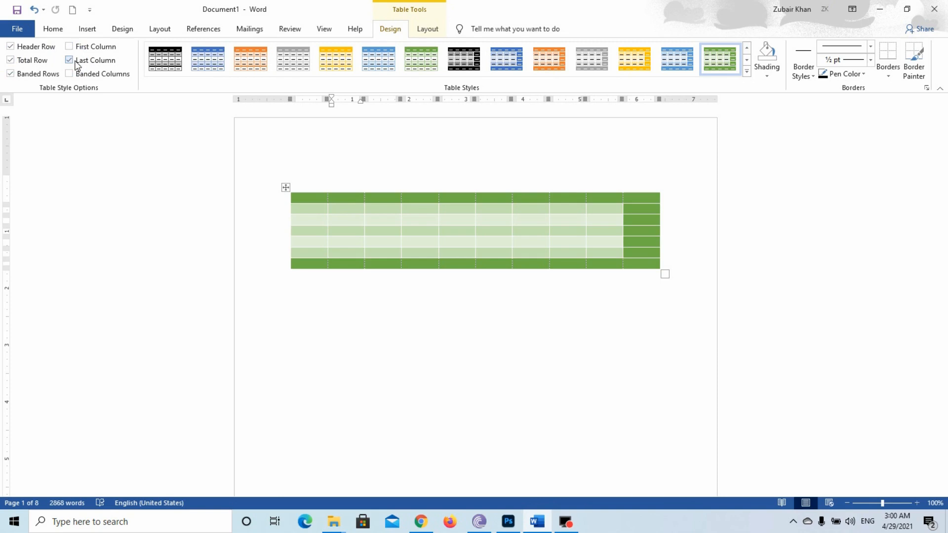
{"action": "left_click", "coordinate": [75, 62]}
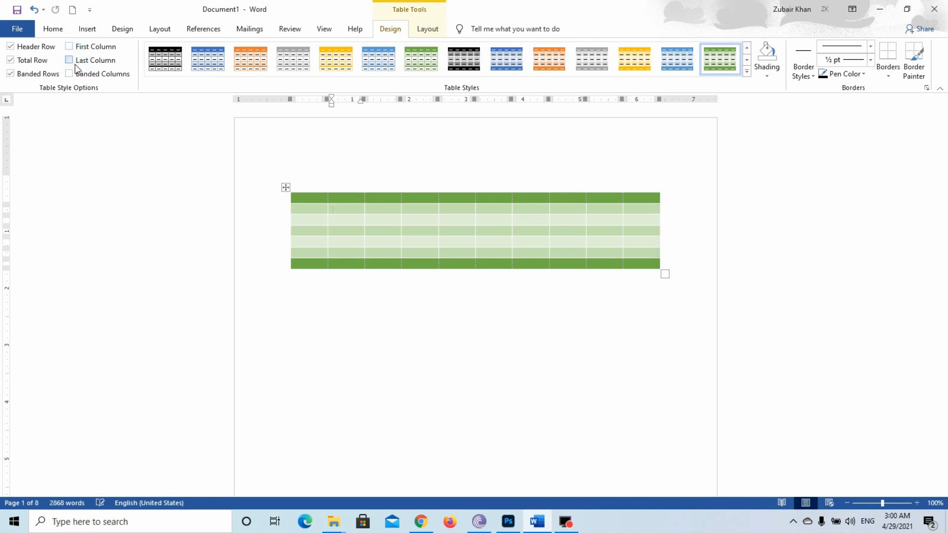
{"action": "left_click", "coordinate": [73, 75]}
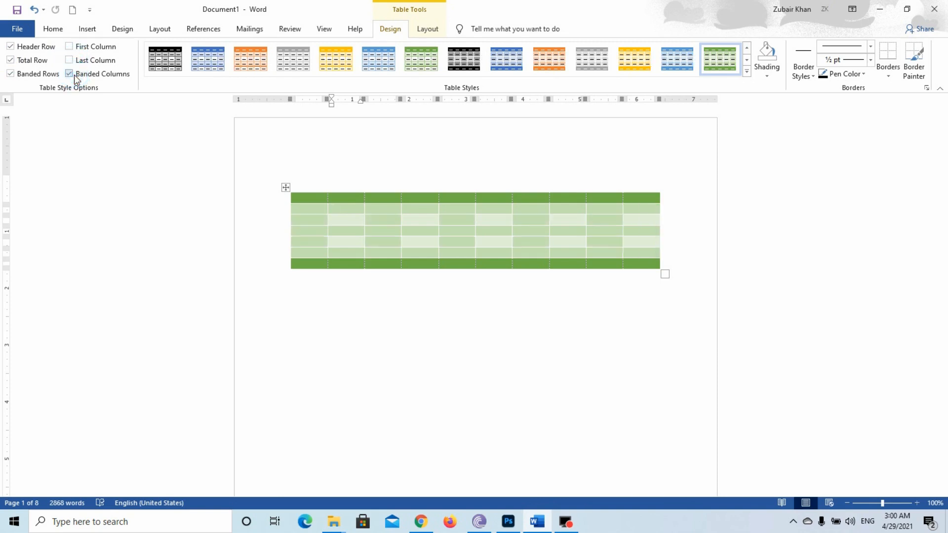
{"action": "left_click", "coordinate": [77, 78]}
{"action": "left_click", "coordinate": [76, 78]}
{"action": "left_click", "coordinate": [76, 78]}
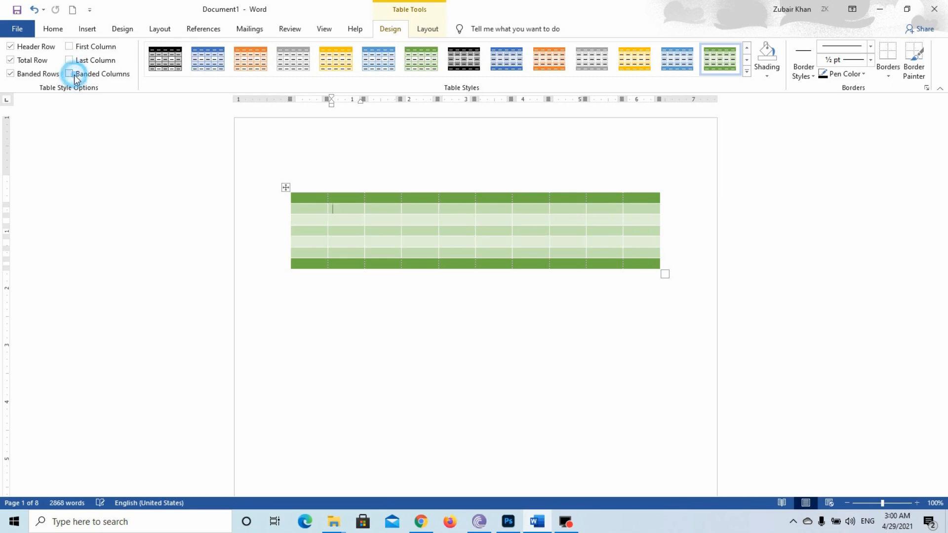
{"action": "left_click", "coordinate": [14, 76]}
{"action": "left_click", "coordinate": [15, 76]}
{"action": "left_click", "coordinate": [11, 61]}
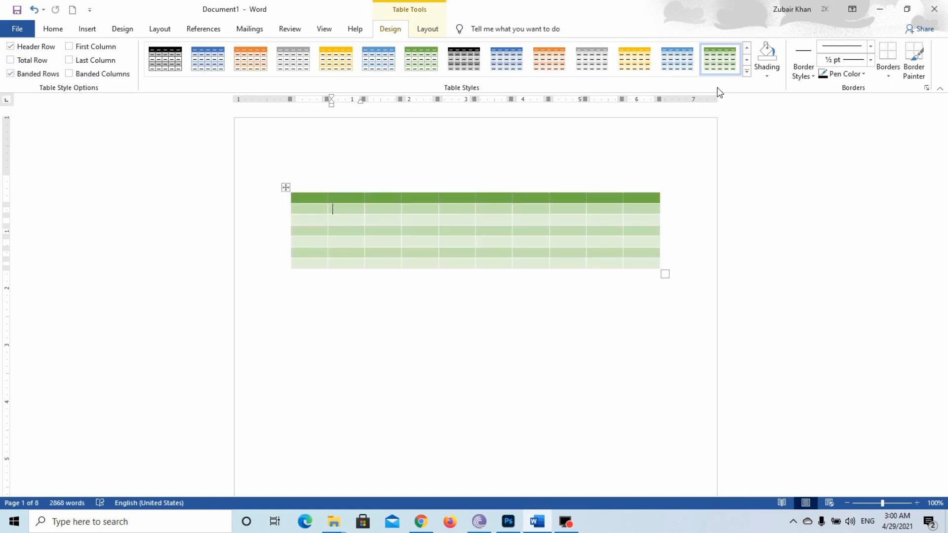
Try the dark black grid style on the table and replace it with the blue variant
{"action": "left_click", "coordinate": [746, 72]}
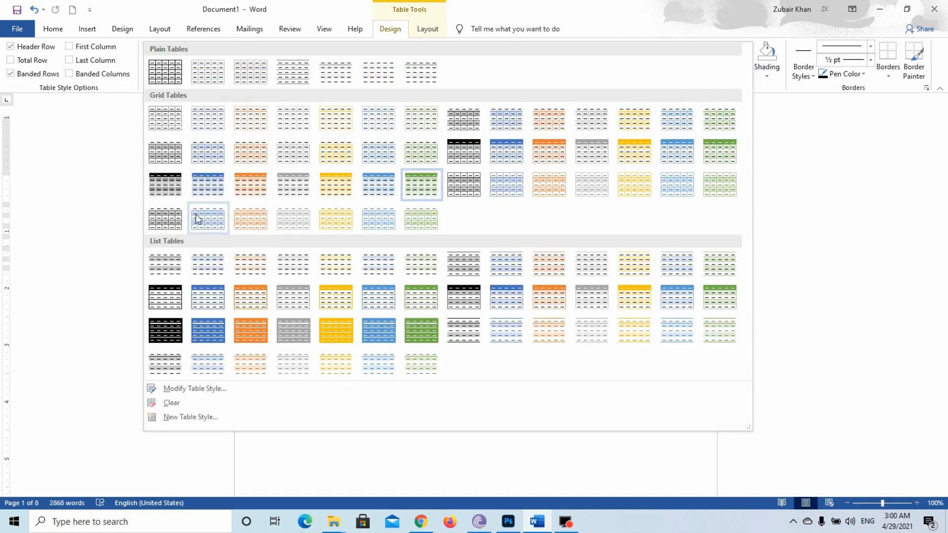
{"action": "left_click", "coordinate": [167, 190]}
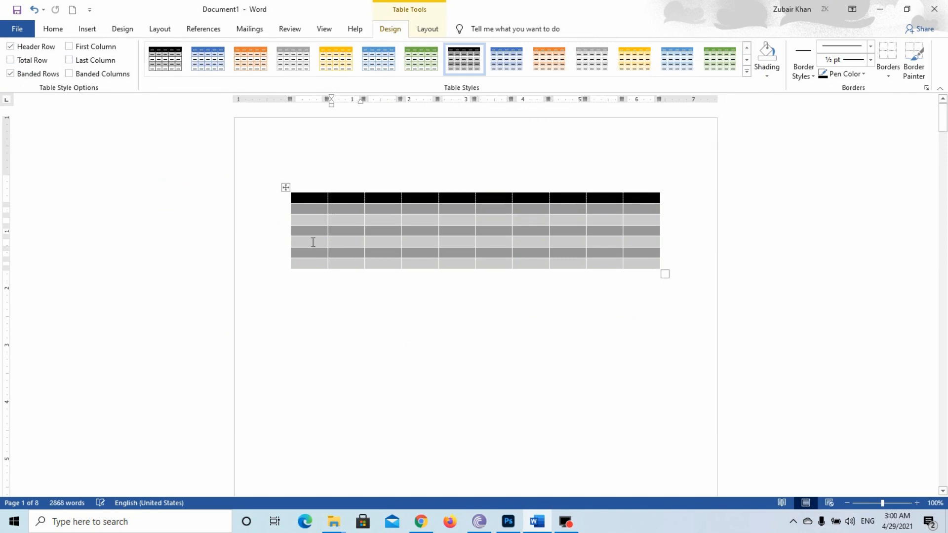
{"action": "left_click", "coordinate": [508, 65]}
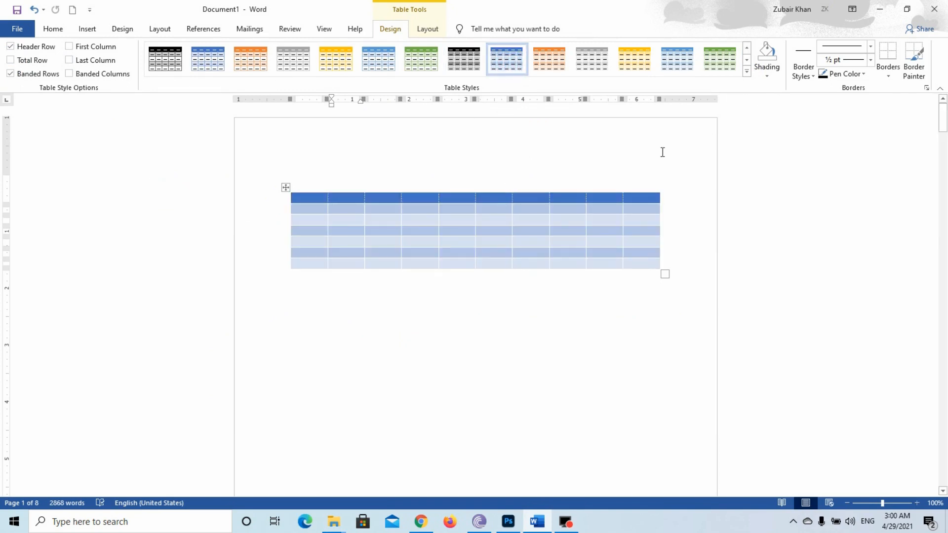
Select the entire third row of the first table and shade it with the standard blue color
{"action": "left_click", "coordinate": [767, 77]}
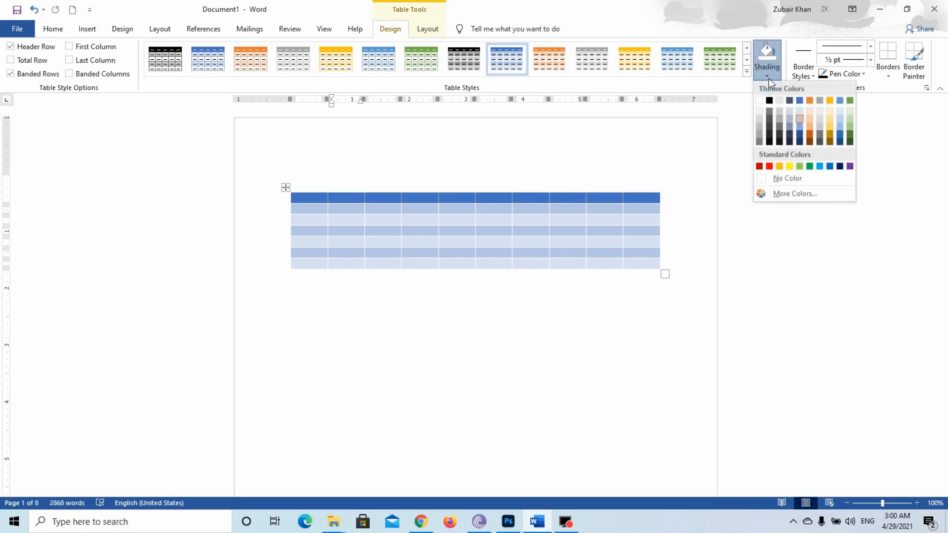
{"action": "left_click", "coordinate": [577, 222]}
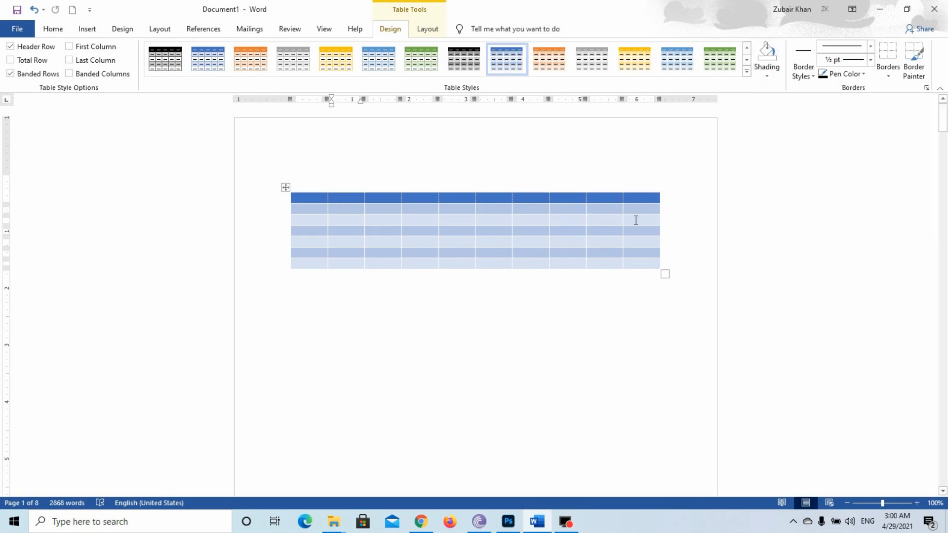
{"action": "left_click_drag", "start_coordinate": [643, 222], "coordinate": [477, 232]}
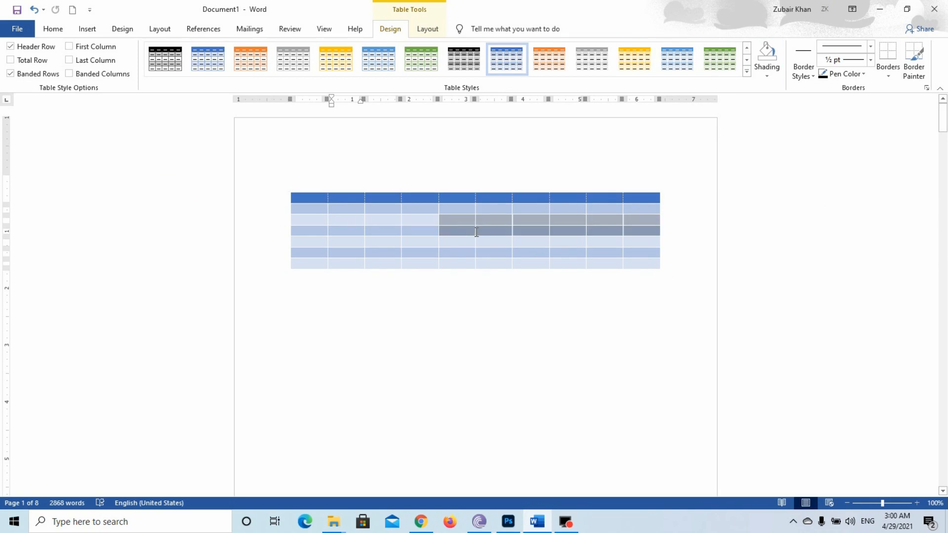
{"action": "left_click_drag", "start_coordinate": [350, 185], "coordinate": [301, 223]}
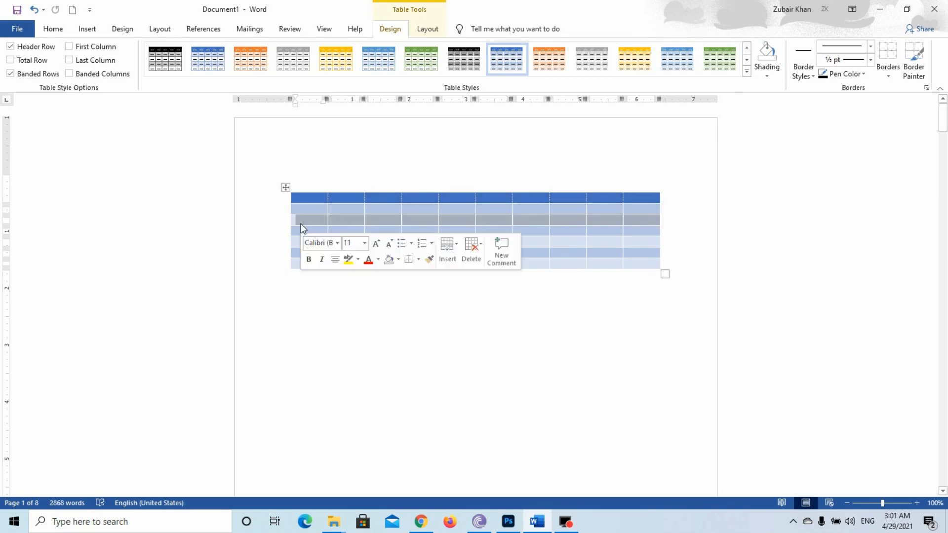
{"action": "left_click", "coordinate": [768, 76]}
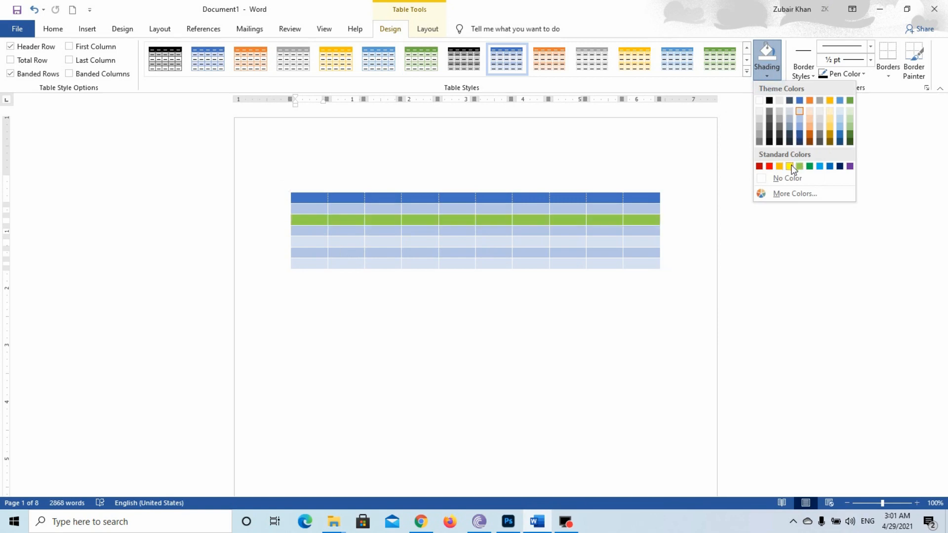
{"action": "left_click", "coordinate": [830, 166]}
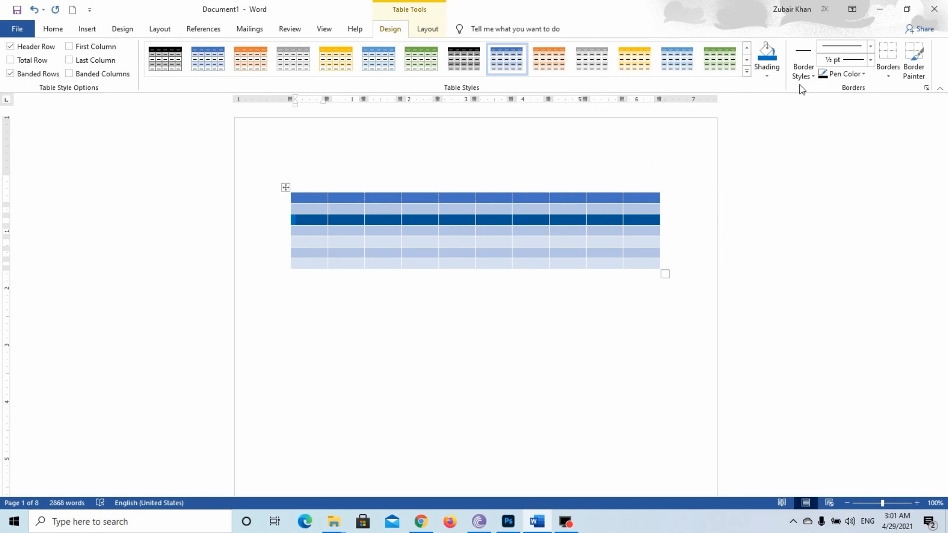
Paint an orange double-line ½ pt theme border around the cell in the second row, eighth column
{"action": "left_click", "coordinate": [812, 77]}
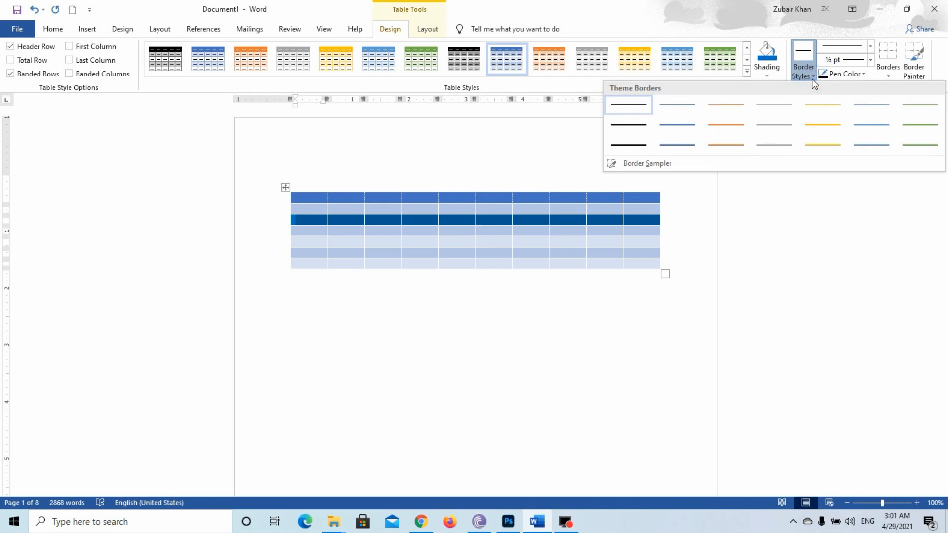
{"action": "left_click", "coordinate": [728, 149]}
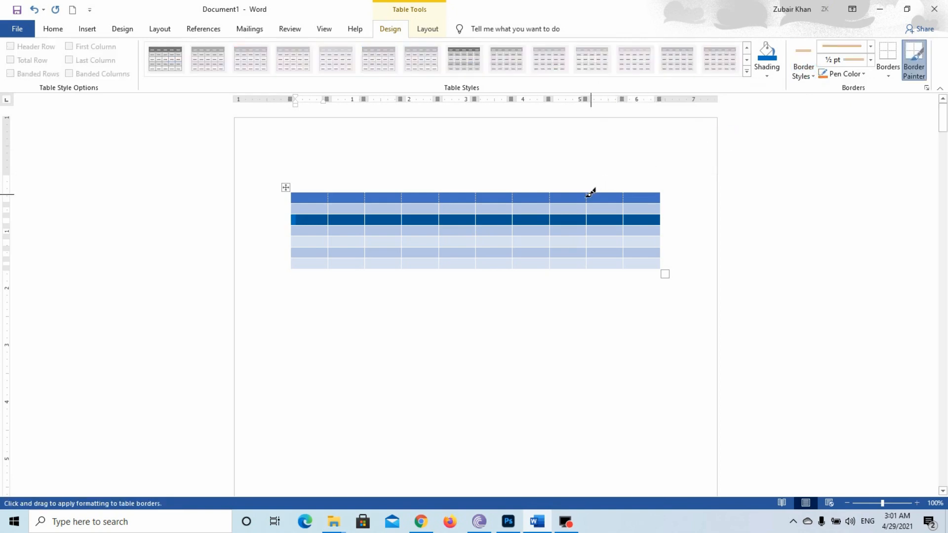
{"action": "left_click", "coordinate": [568, 202]}
{"action": "left_click", "coordinate": [550, 208]}
{"action": "left_click", "coordinate": [567, 212]}
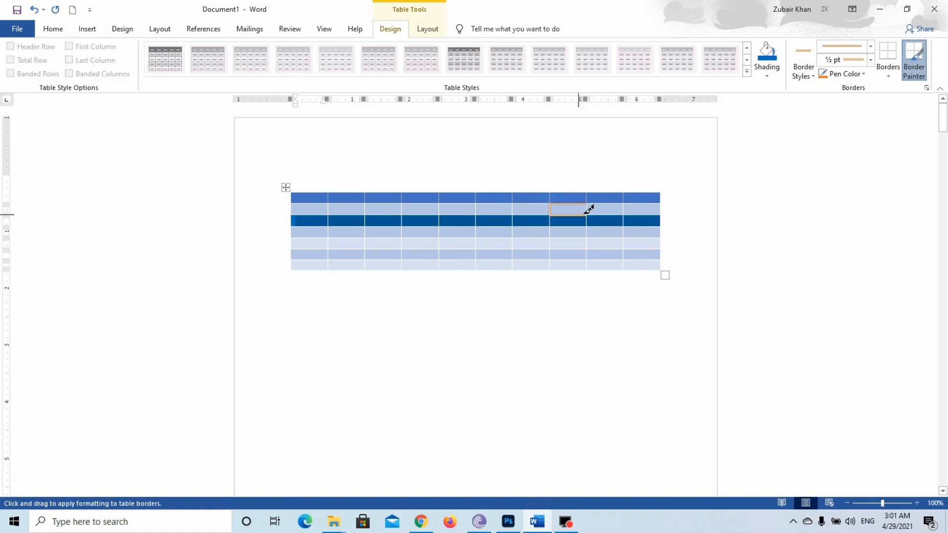
{"action": "left_click", "coordinate": [587, 208]}
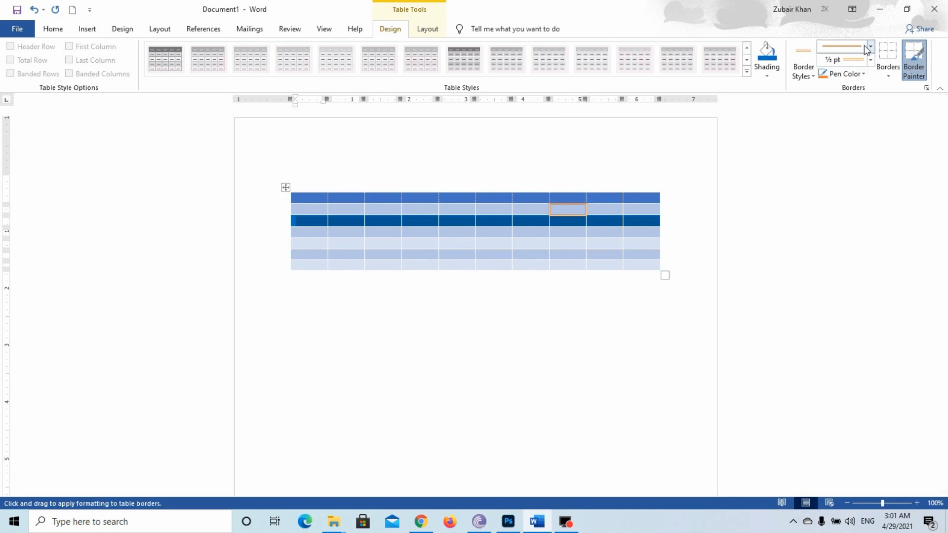
Set the border weight to 2¼ pt and paint around the second row's ninth-column cell, plus the edge between columns eight and nine in row three
{"action": "left_click", "coordinate": [870, 60]}
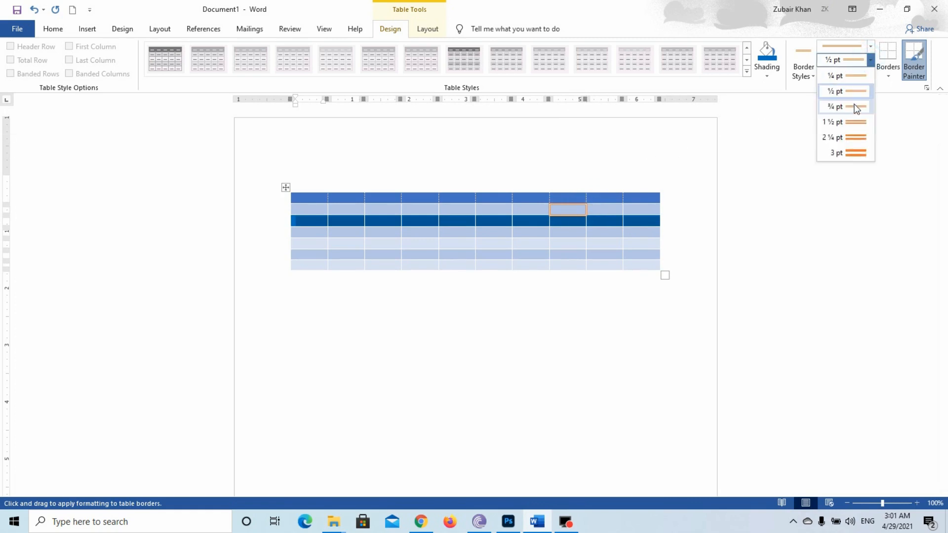
{"action": "left_click", "coordinate": [855, 138]}
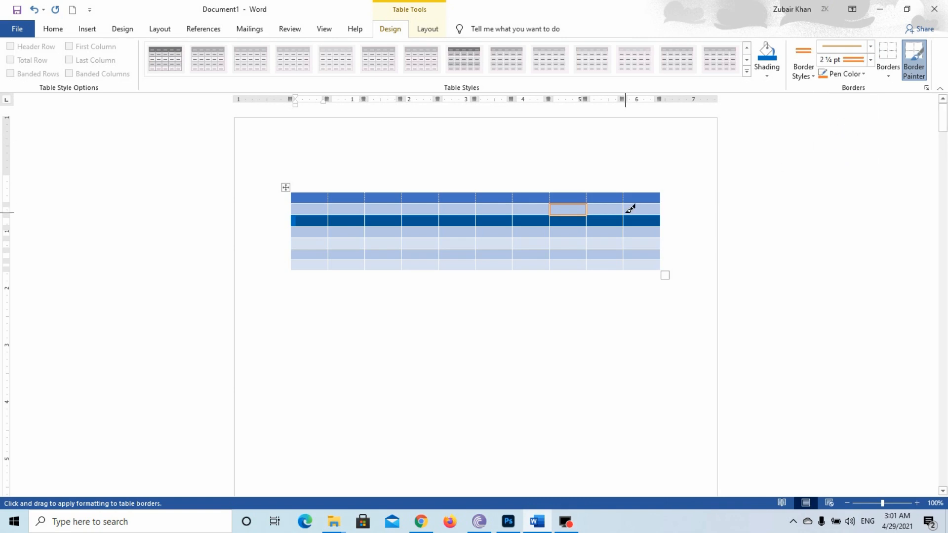
{"action": "left_click", "coordinate": [624, 208]}
{"action": "left_click", "coordinate": [604, 215]}
{"action": "left_click", "coordinate": [603, 203]}
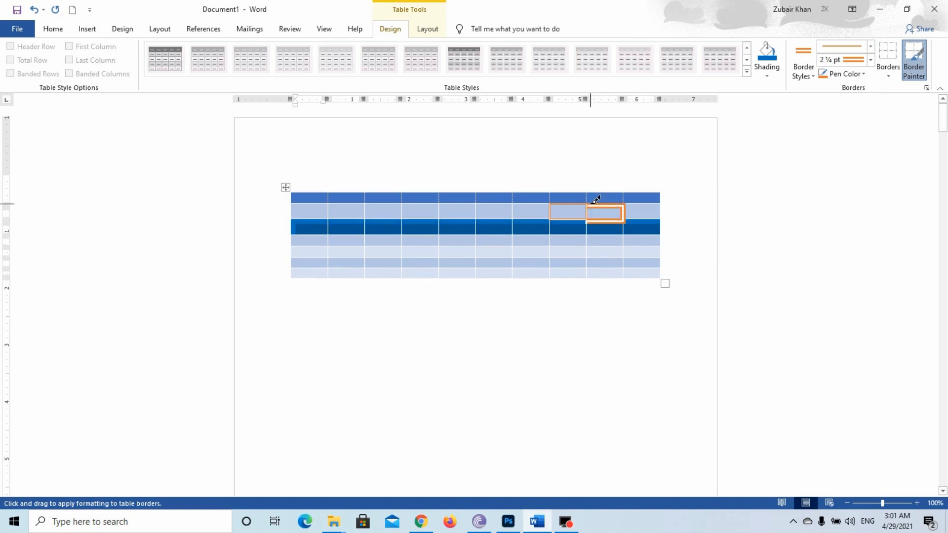
{"action": "left_click", "coordinate": [586, 226]}
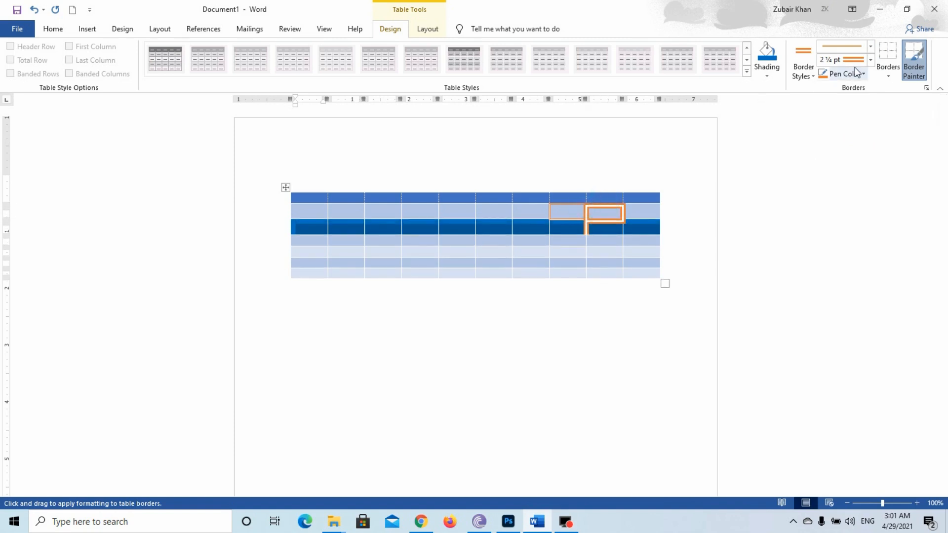
Paint an orange thin-thick-thin 3 pt border between the eighth and ninth columns in the last two rows, and leave border painting
{"action": "left_click", "coordinate": [871, 59]}
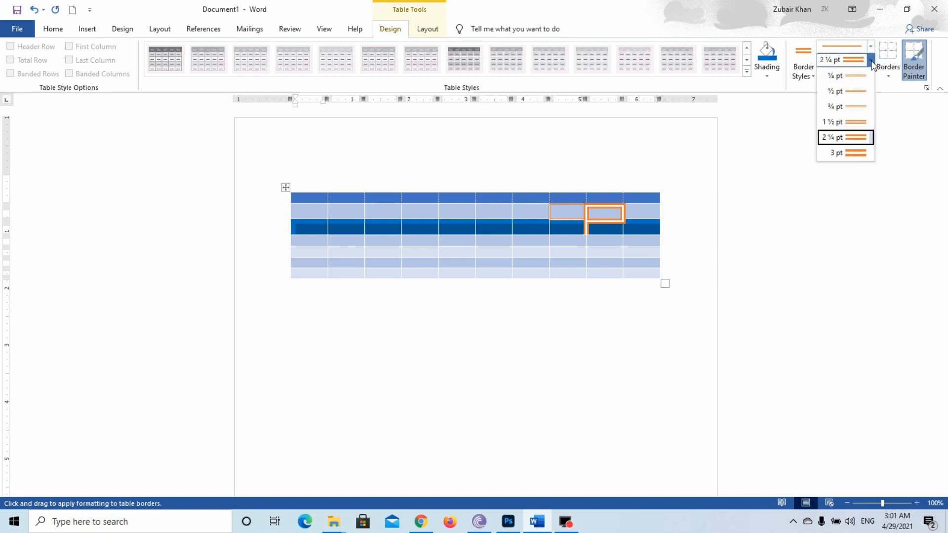
{"action": "left_click", "coordinate": [872, 61]}
{"action": "left_click", "coordinate": [870, 49]}
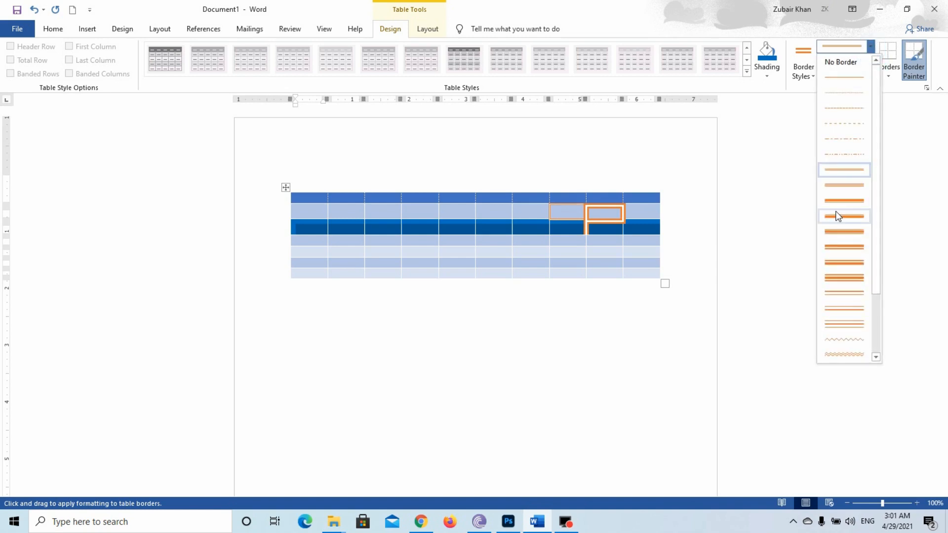
{"action": "left_click", "coordinate": [842, 231]}
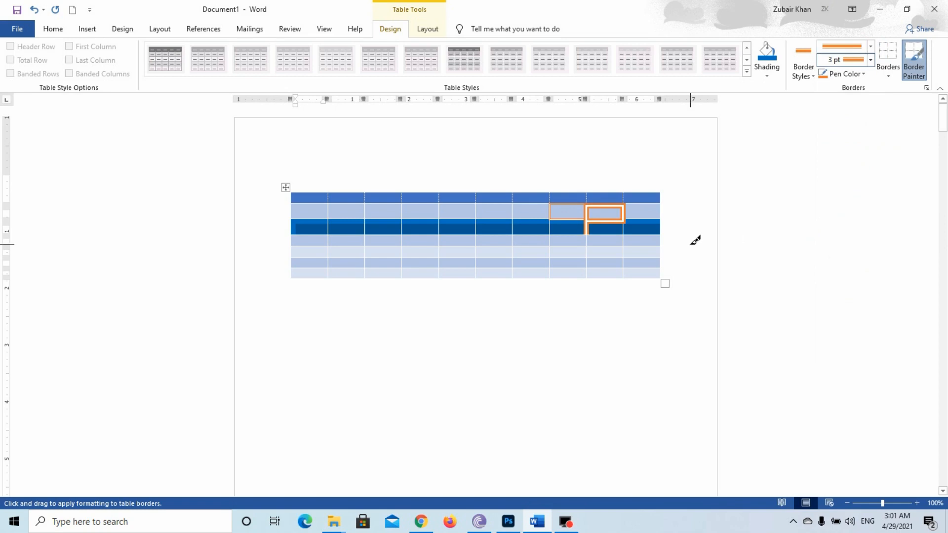
{"action": "left_click_drag", "start_coordinate": [587, 258], "coordinate": [587, 276]}
{"action": "key", "text": "Escape"}
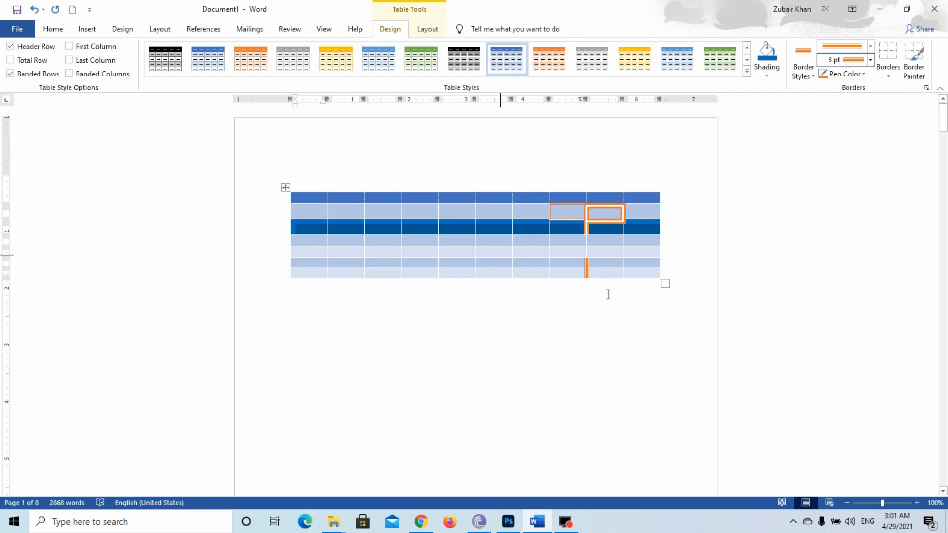
Insert a table with five columns and four rows below the first table
{"action": "left_click", "coordinate": [539, 321]}
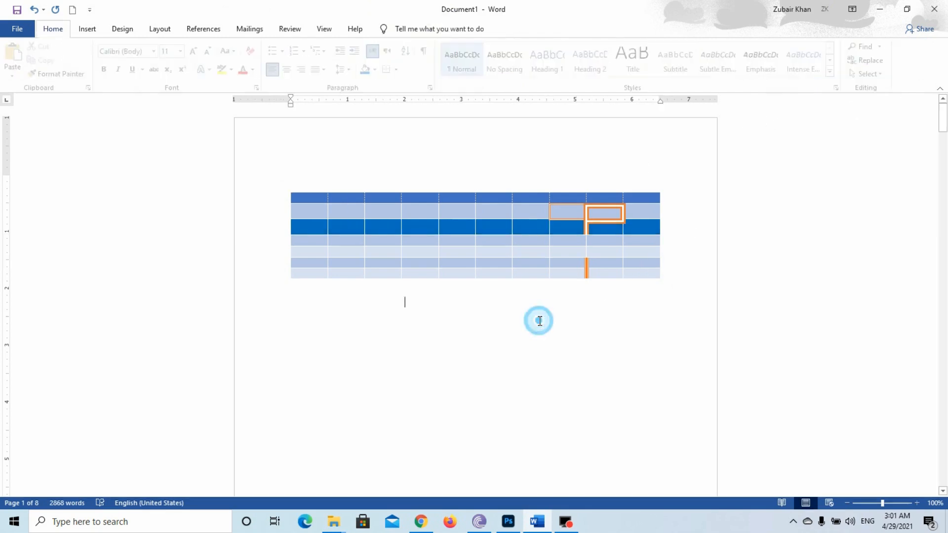
{"action": "left_click", "coordinate": [87, 28]}
{"action": "left_click", "coordinate": [105, 75]}
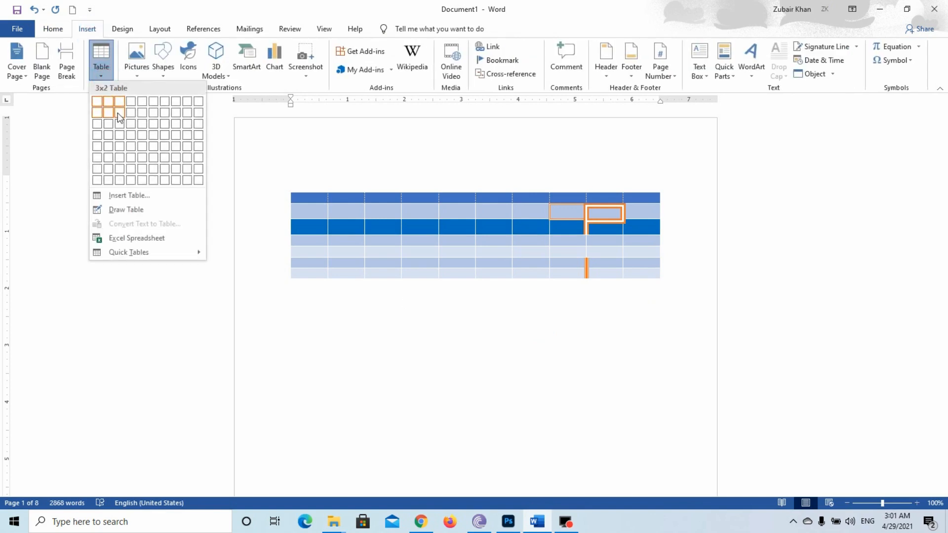
{"action": "left_click", "coordinate": [142, 144]}
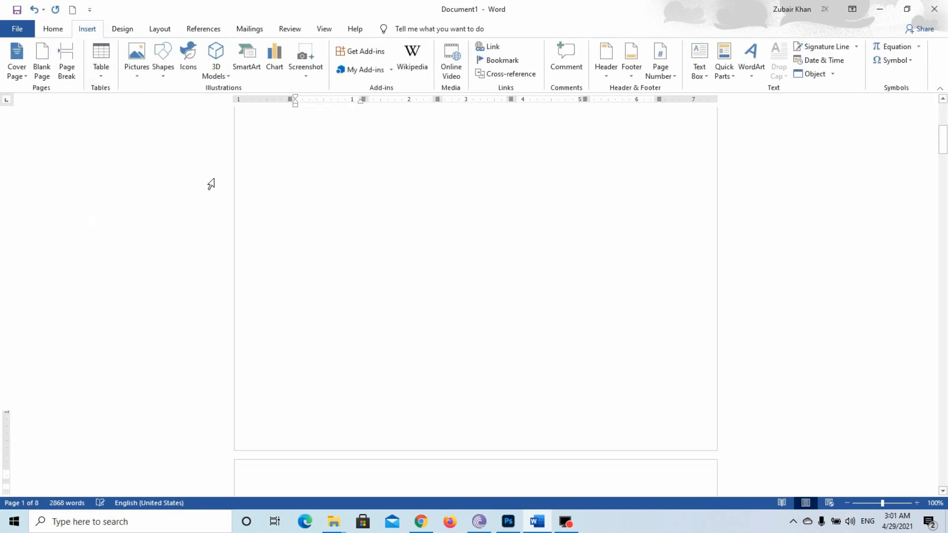
Select the whole new five-column table and apply a bottom border in the light blue double-line ½ pt style
{"action": "left_click_drag", "start_coordinate": [943, 157], "coordinate": [943, 177]}
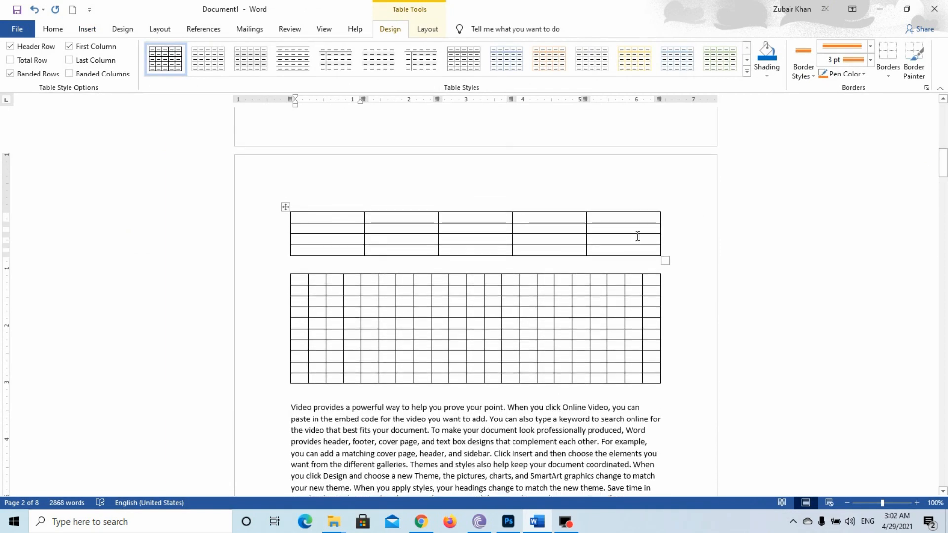
{"action": "mouse_move", "coordinate": [623, 249]}
{"action": "left_mouse_down"}
{"action": "mouse_move", "coordinate": [632, 250]}
{"action": "mouse_move", "coordinate": [316, 205]}
{"action": "left_mouse_up"}
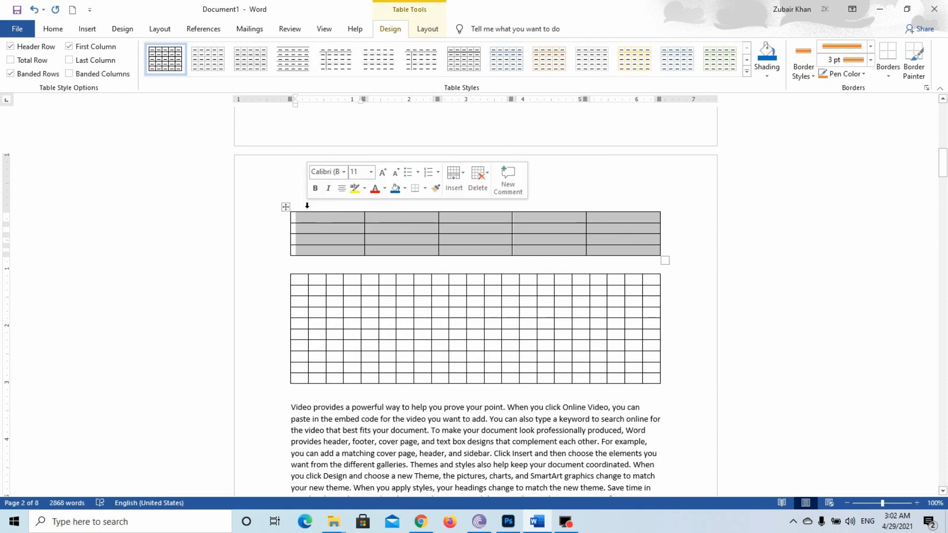
{"action": "left_click", "coordinate": [890, 77]}
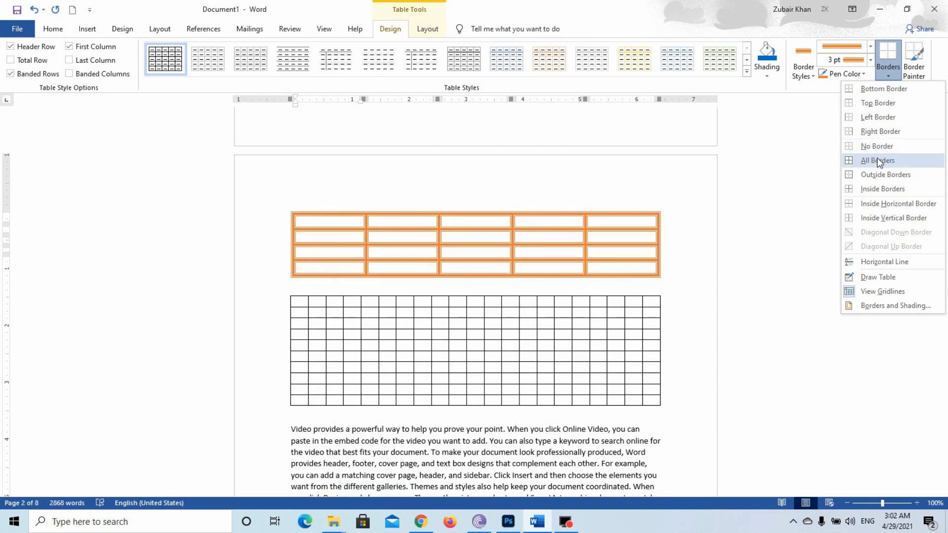
{"action": "left_click", "coordinate": [870, 46]}
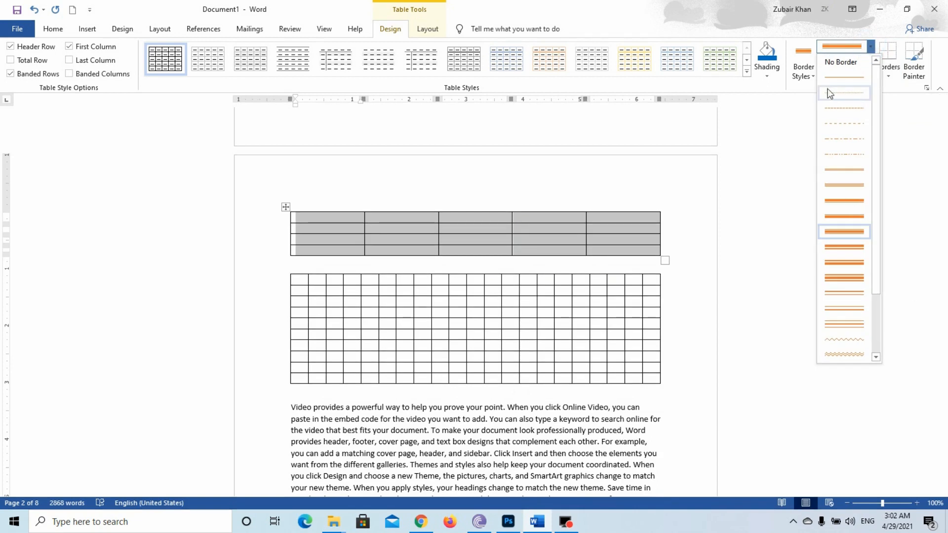
{"action": "left_click", "coordinate": [811, 74]}
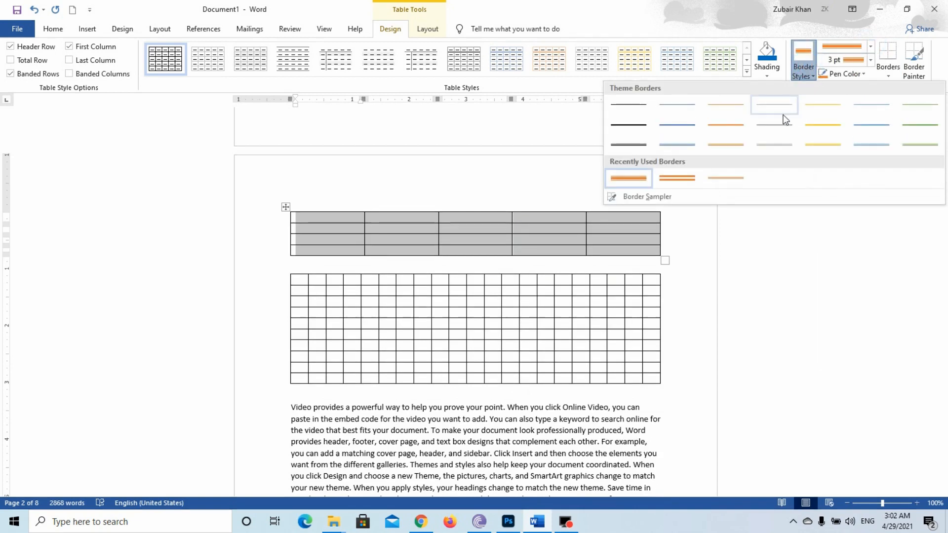
{"action": "left_click", "coordinate": [867, 144]}
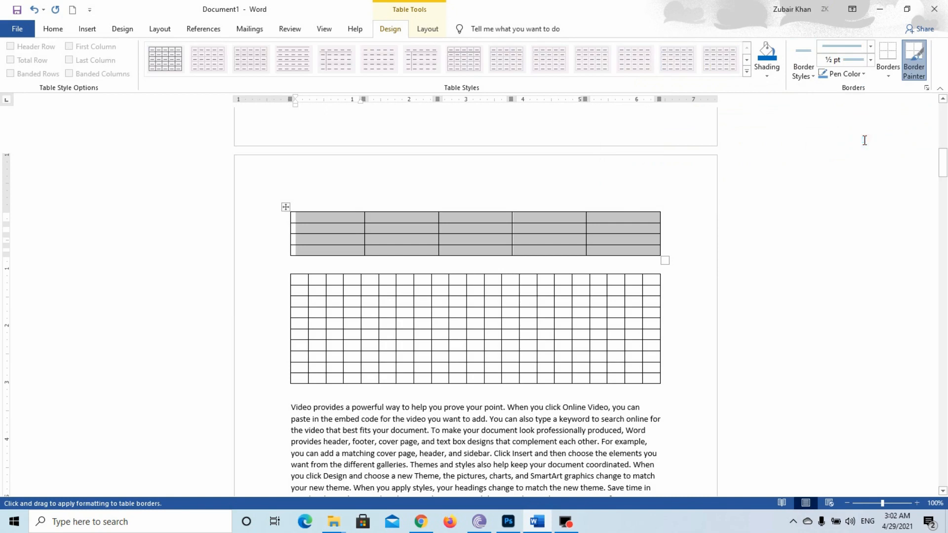
{"action": "left_click", "coordinate": [881, 70]}
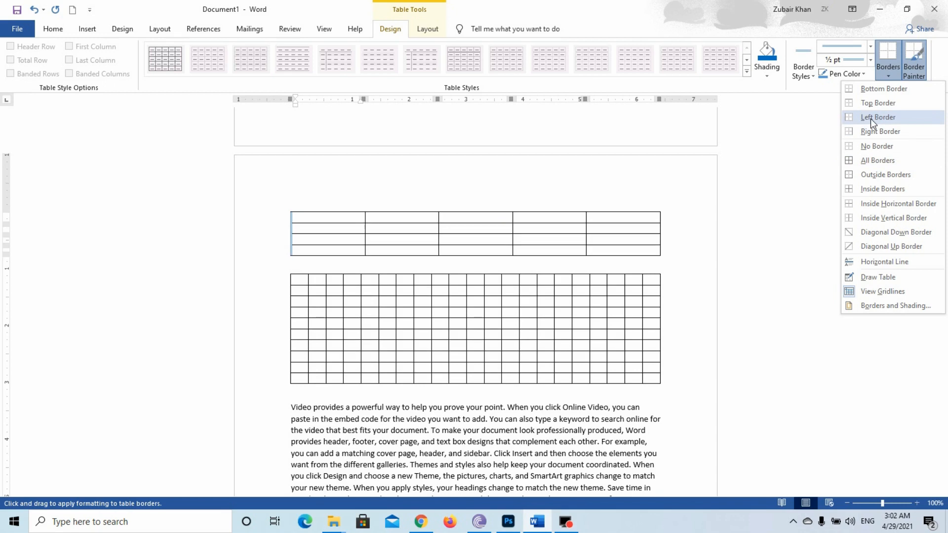
{"action": "left_click", "coordinate": [870, 91]}
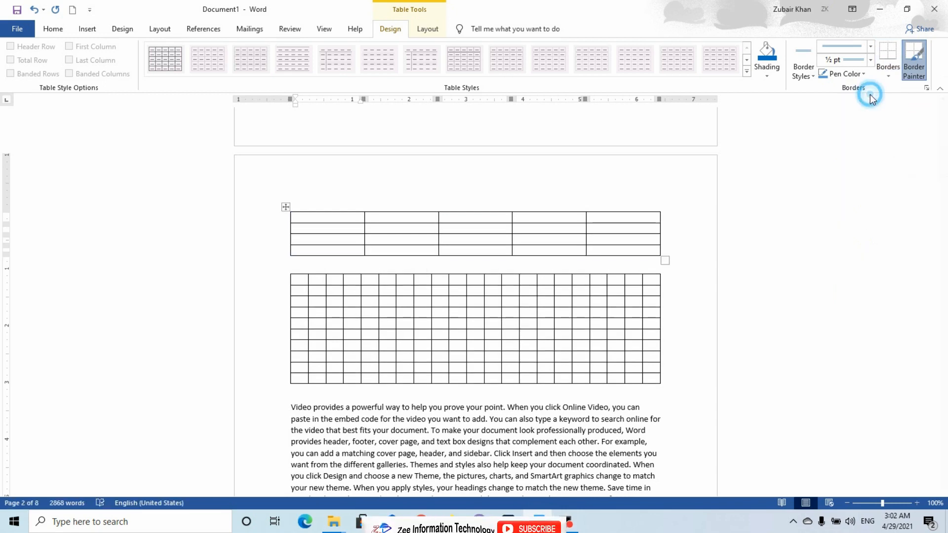
Paint the light blue border around the last cell of the new table's second row with Border Painter, and exit the painter
{"action": "left_click", "coordinate": [914, 68]}
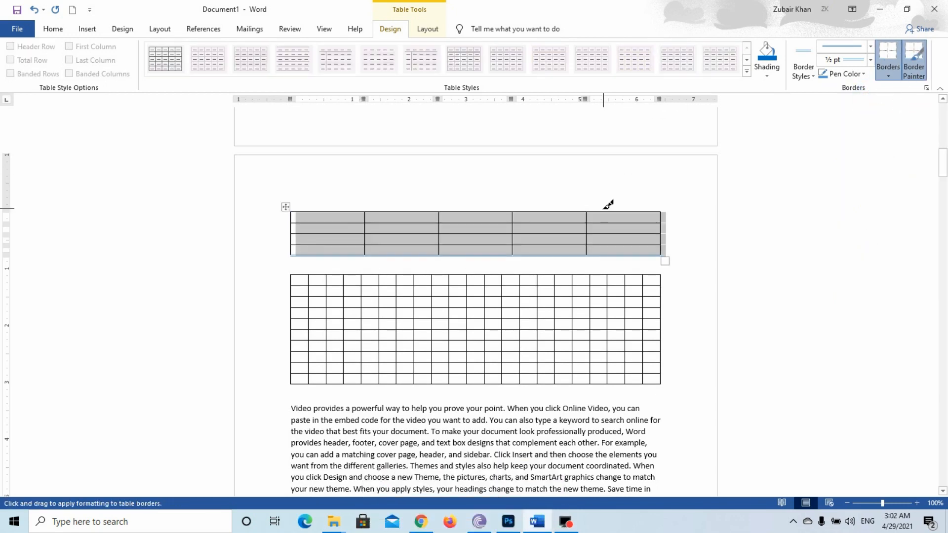
{"action": "left_click", "coordinate": [586, 229]}
{"action": "left_click", "coordinate": [599, 223]}
{"action": "left_click", "coordinate": [604, 234]}
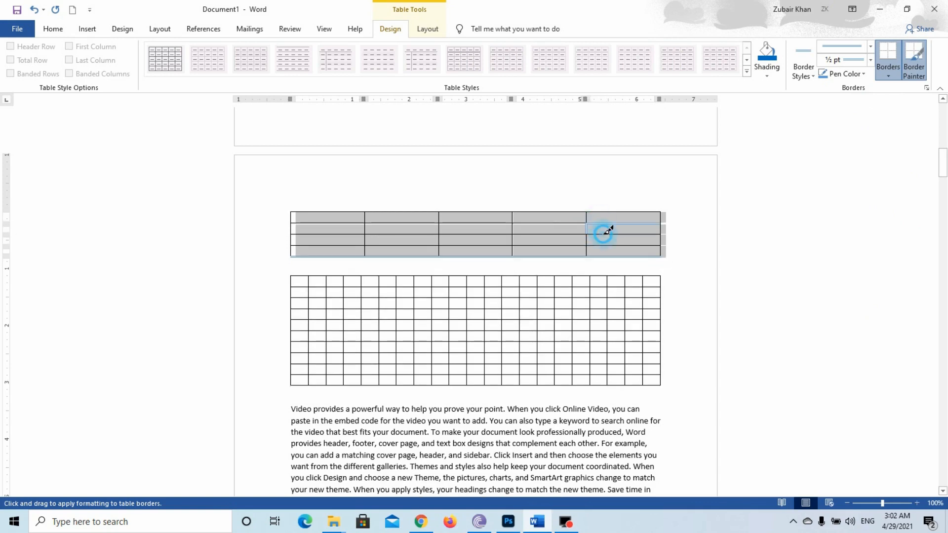
{"action": "left_click", "coordinate": [664, 225]}
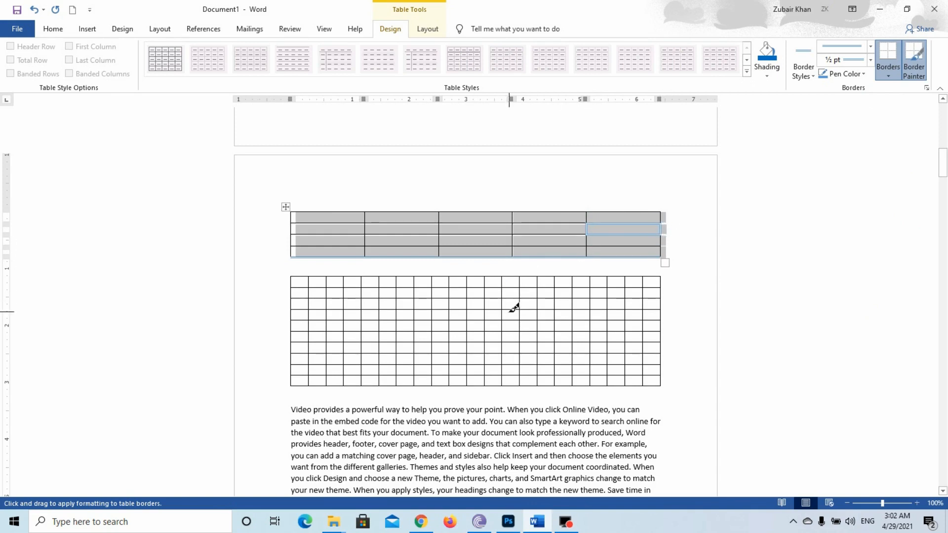
{"action": "key", "text": "Escape"}
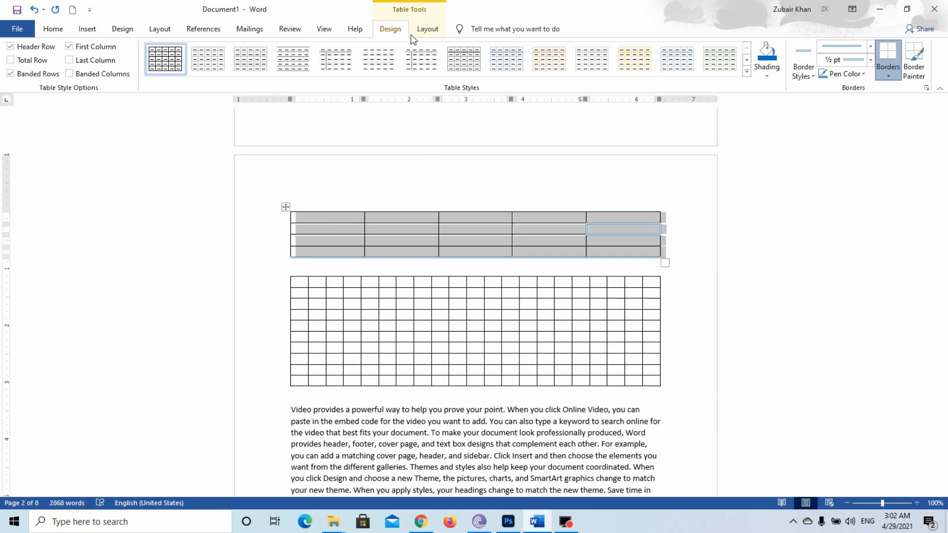
Split the last cell of the upper table's third row with a vertical divider, using the Draw Table tool
{"action": "left_click", "coordinate": [427, 31]}
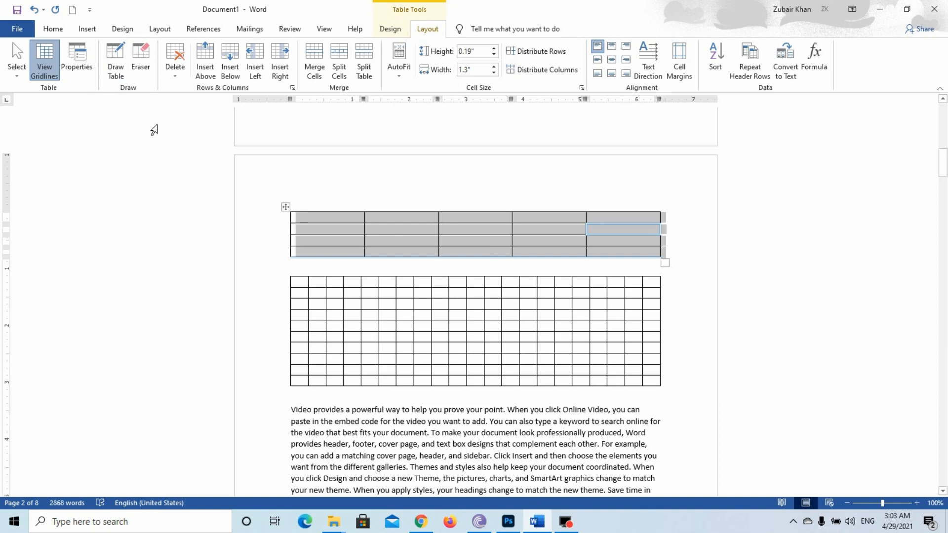
{"action": "left_click", "coordinate": [115, 62]}
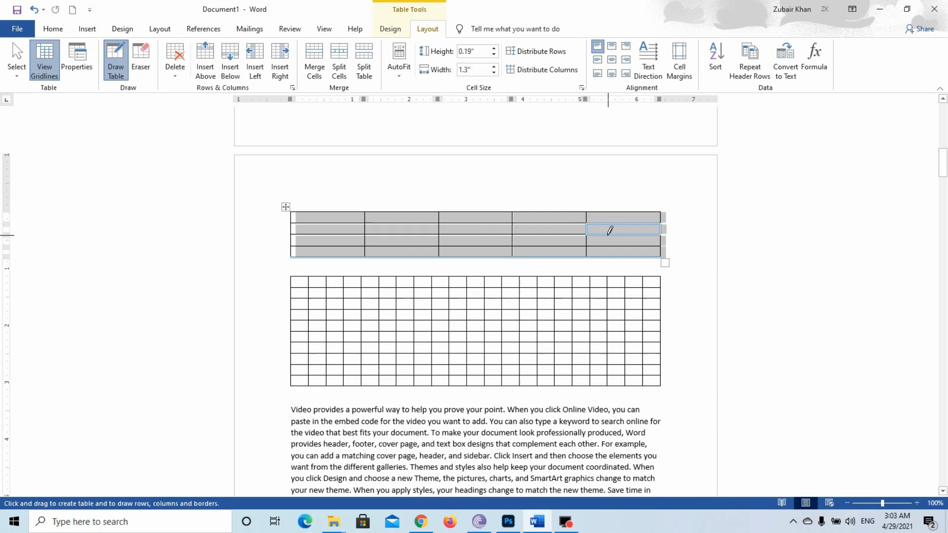
{"action": "left_click_drag", "start_coordinate": [609, 237], "coordinate": [607, 243]}
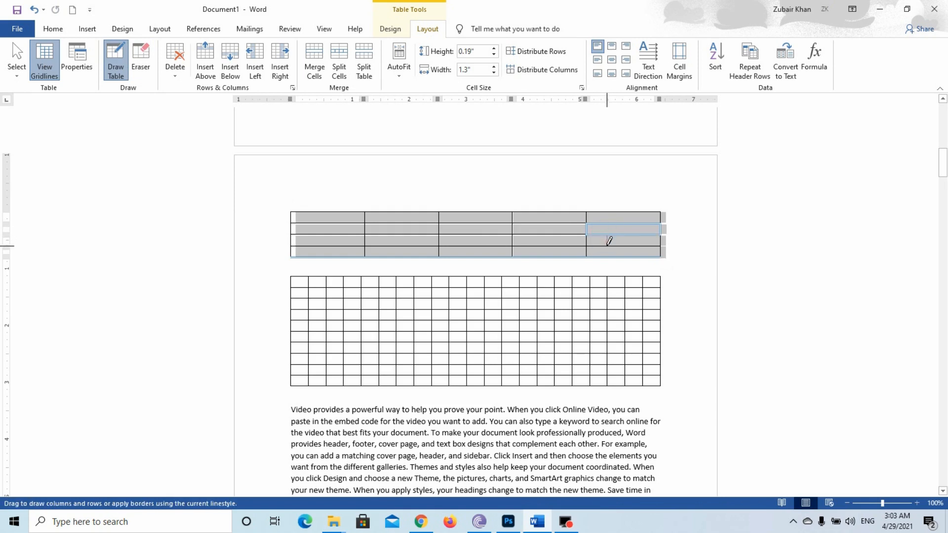
{"action": "left_click_drag", "start_coordinate": [625, 236], "coordinate": [627, 243]}
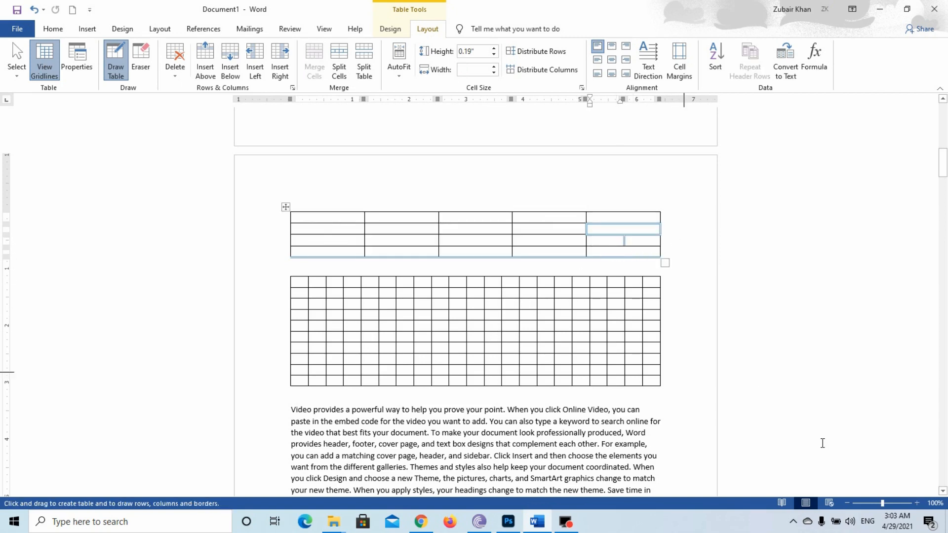
Set the table pen to a single solid black line and draw a horizontal divider across the fourth cell of the upper table's second row
{"action": "left_click", "coordinate": [916, 503]}
{"action": "left_click", "coordinate": [917, 504]}
{"action": "left_click", "coordinate": [916, 503]}
{"action": "left_click", "coordinate": [916, 503]}
{"action": "left_click", "coordinate": [916, 503]}
{"action": "left_click", "coordinate": [916, 503]}
{"action": "left_click", "coordinate": [916, 503]}
{"action": "left_click", "coordinate": [916, 503]}
{"action": "left_click", "coordinate": [917, 503]}
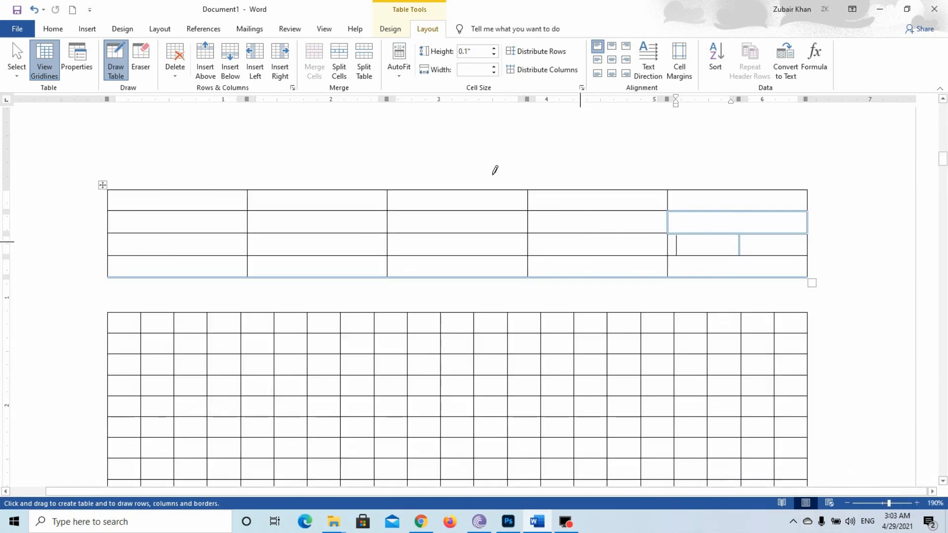
{"action": "left_click", "coordinate": [392, 30]}
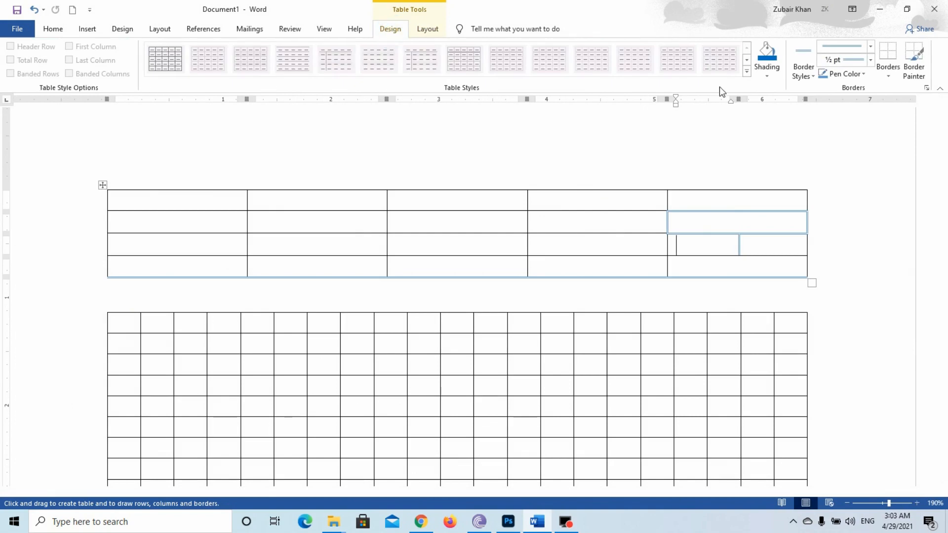
{"action": "left_click", "coordinate": [870, 46]}
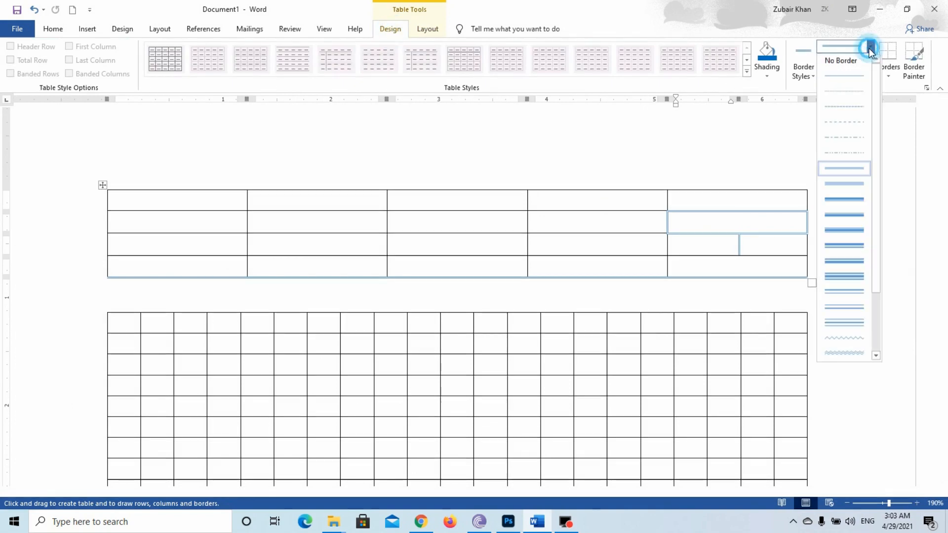
{"action": "left_click", "coordinate": [844, 78]}
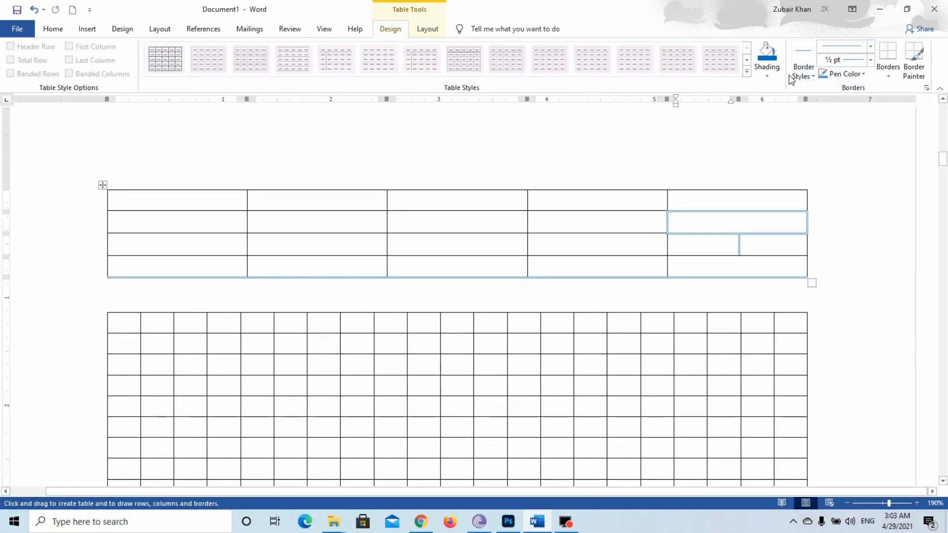
{"action": "left_click", "coordinate": [848, 75]}
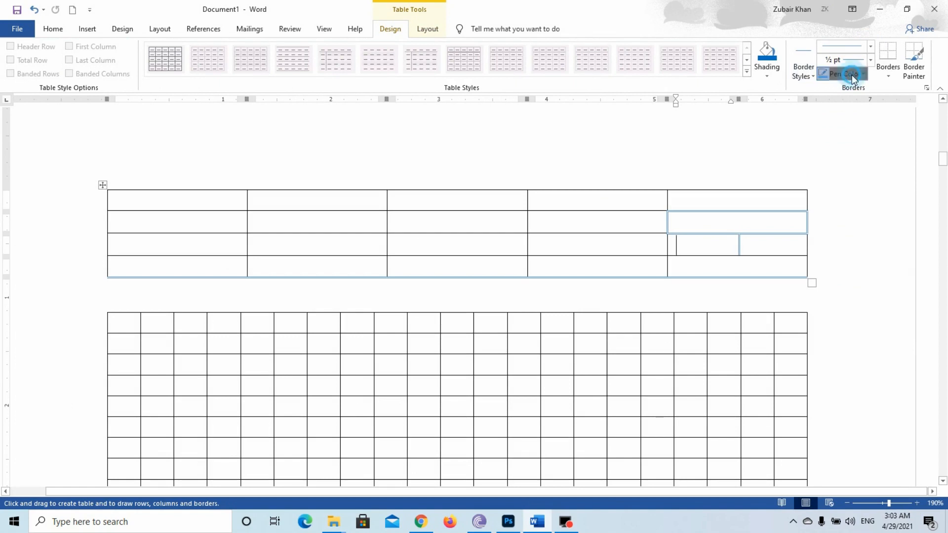
{"action": "left_click", "coordinate": [834, 115]}
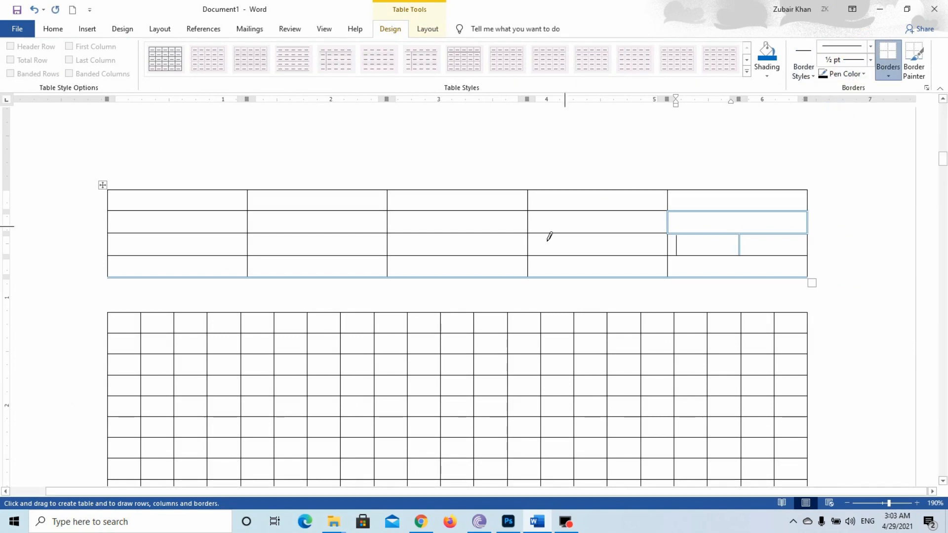
{"action": "left_click_drag", "start_coordinate": [528, 222], "coordinate": [650, 209]}
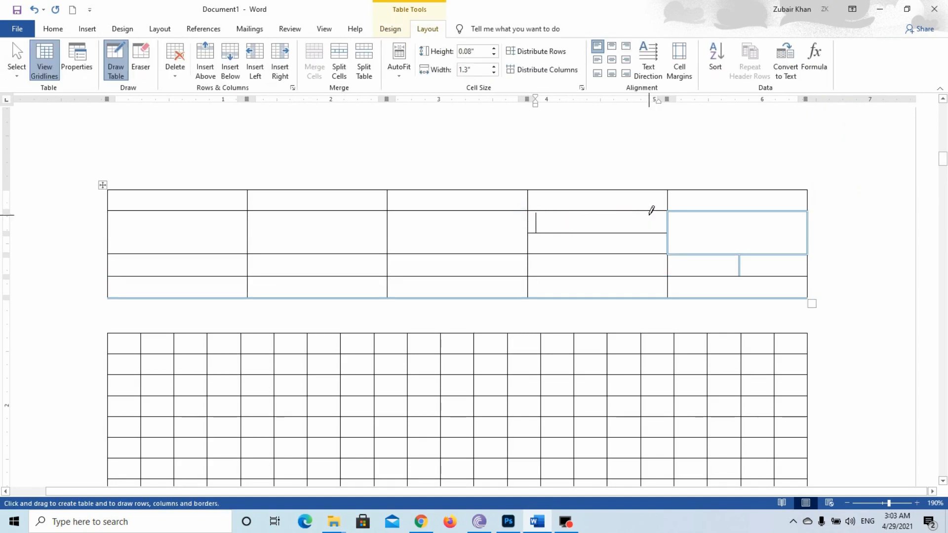
Draw three vertical dividers through both halves of the upper table's split fourth-column cell
{"action": "left_click", "coordinate": [571, 210]}
{"action": "left_click_drag", "start_coordinate": [571, 211], "coordinate": [571, 251]}
{"action": "left_click_drag", "start_coordinate": [610, 212], "coordinate": [614, 242]}
{"action": "left_click_drag", "start_coordinate": [643, 212], "coordinate": [645, 241]}
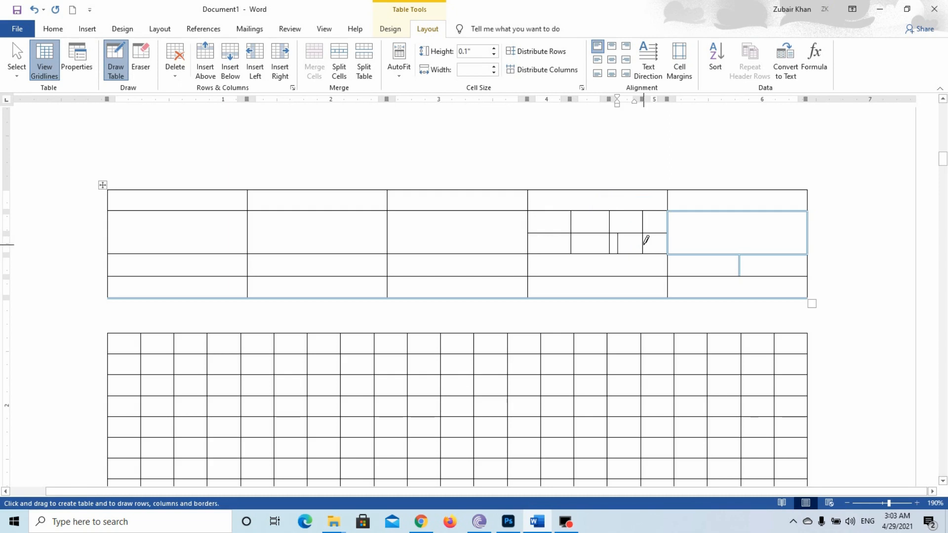
Erase the upper table's border between columns two and three in the first two rows, and the line between those two rows there
{"action": "left_click", "coordinate": [140, 58]}
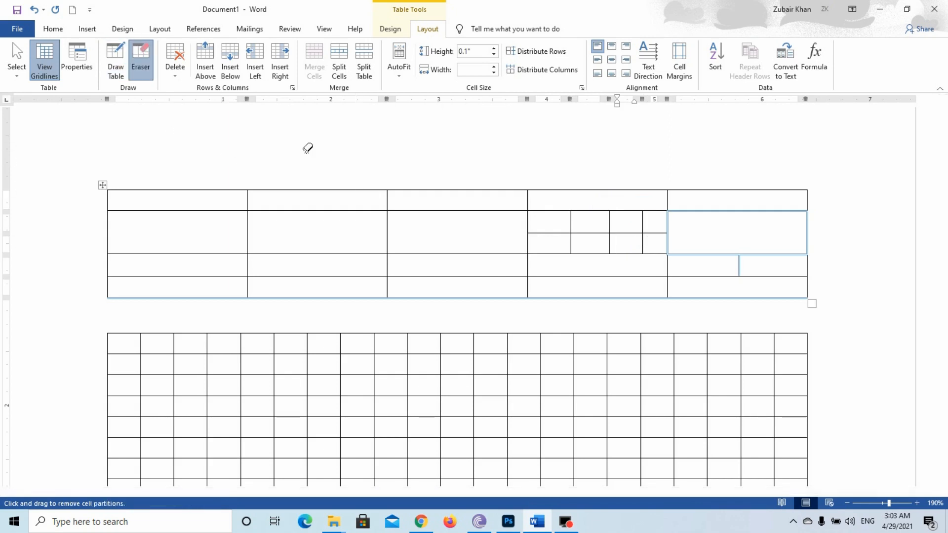
{"action": "left_click", "coordinate": [387, 223]}
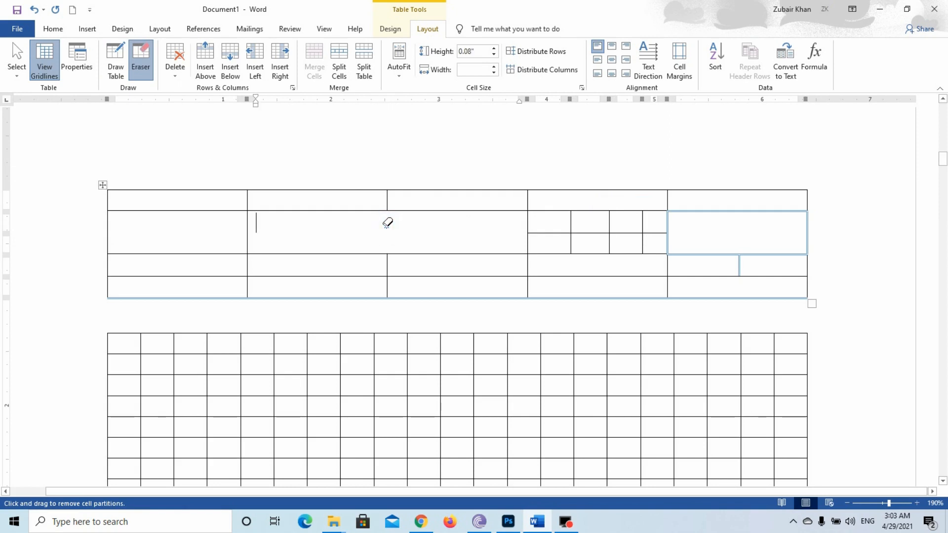
{"action": "left_click", "coordinate": [330, 210]}
{"action": "left_click", "coordinate": [418, 205]}
{"action": "left_click", "coordinate": [387, 200]}
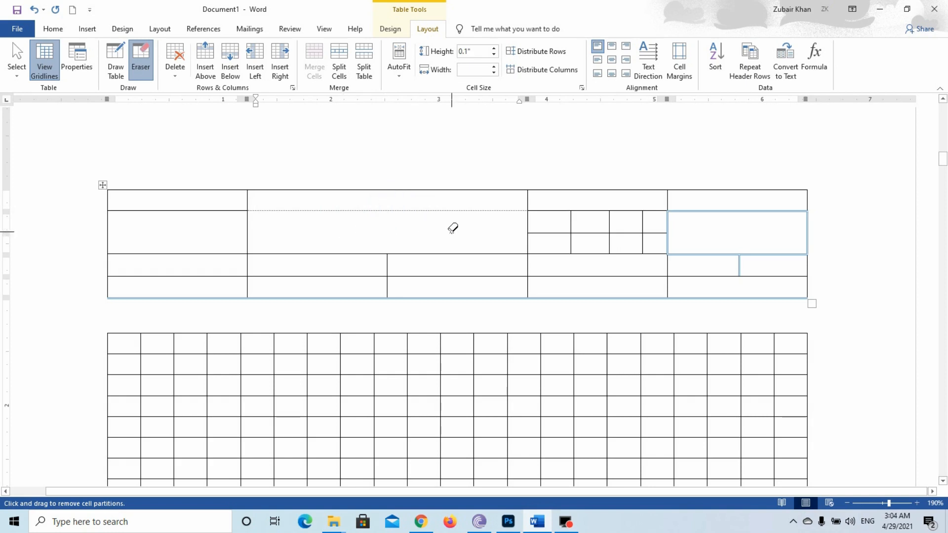
Erase the borders between columns nine and ten in the lower table's second and third rows to form one cell, and leave the eraser
{"action": "left_click", "coordinate": [408, 360]}
{"action": "left_click", "coordinate": [408, 382]}
{"action": "left_click", "coordinate": [401, 373]}
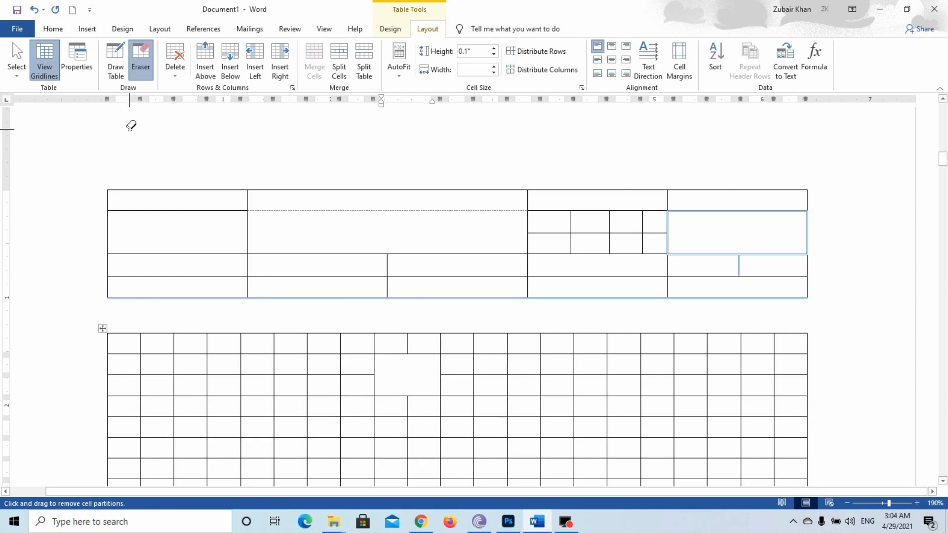
{"action": "left_click", "coordinate": [176, 79]}
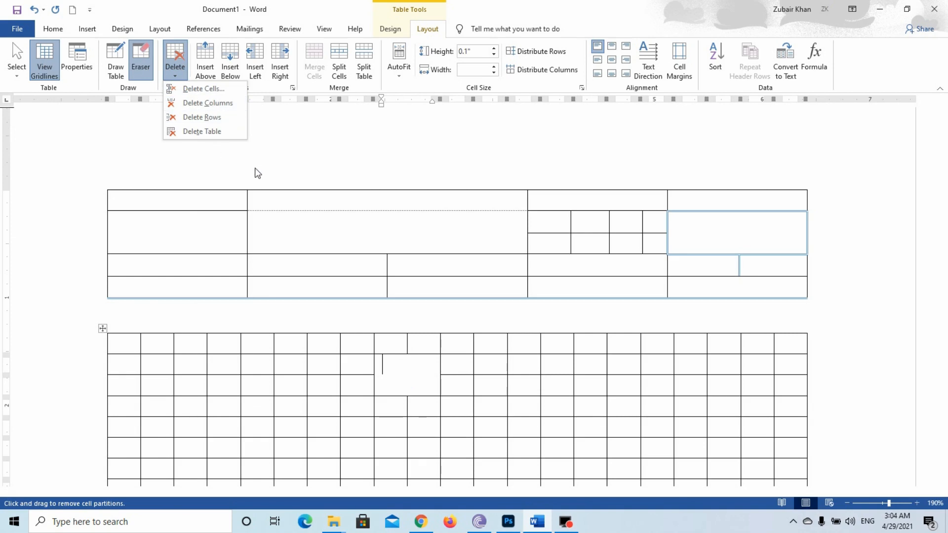
{"action": "left_click", "coordinate": [296, 373]}
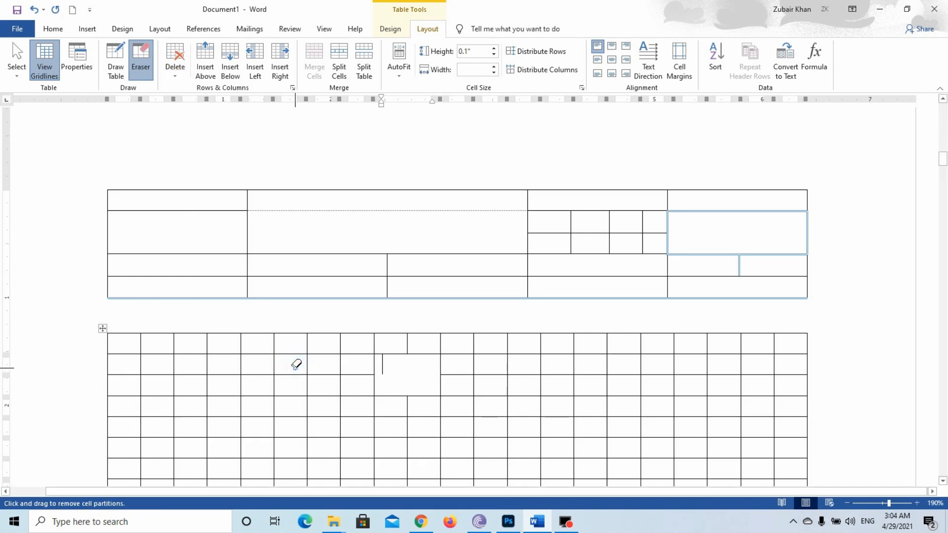
{"action": "key", "text": "Escape"}
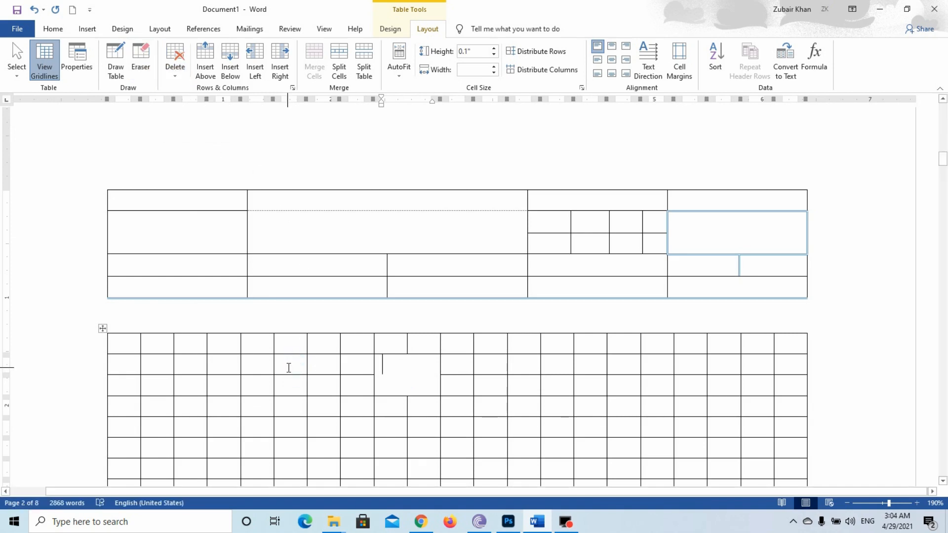
Delete the eighteenth column and the first row of the lower table
{"action": "left_click", "coordinate": [691, 342]}
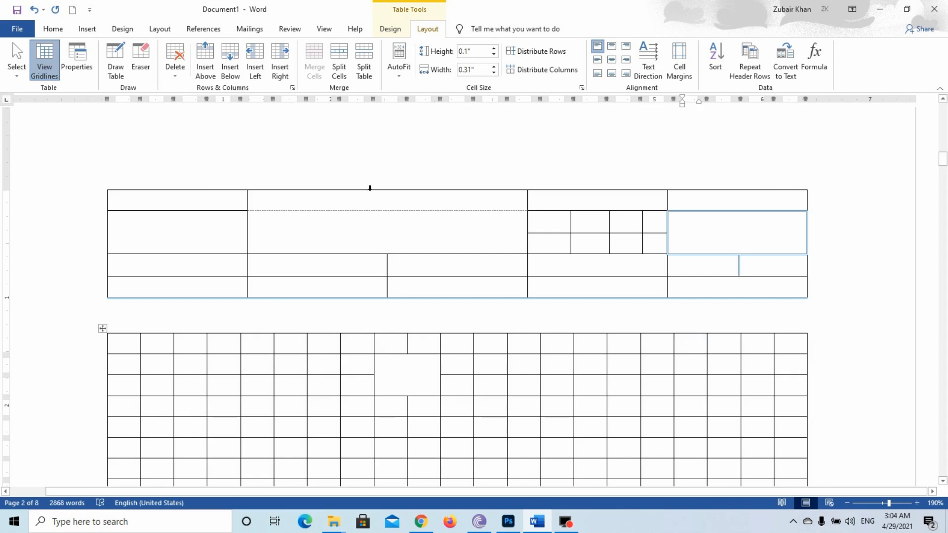
{"action": "left_click", "coordinate": [174, 65]}
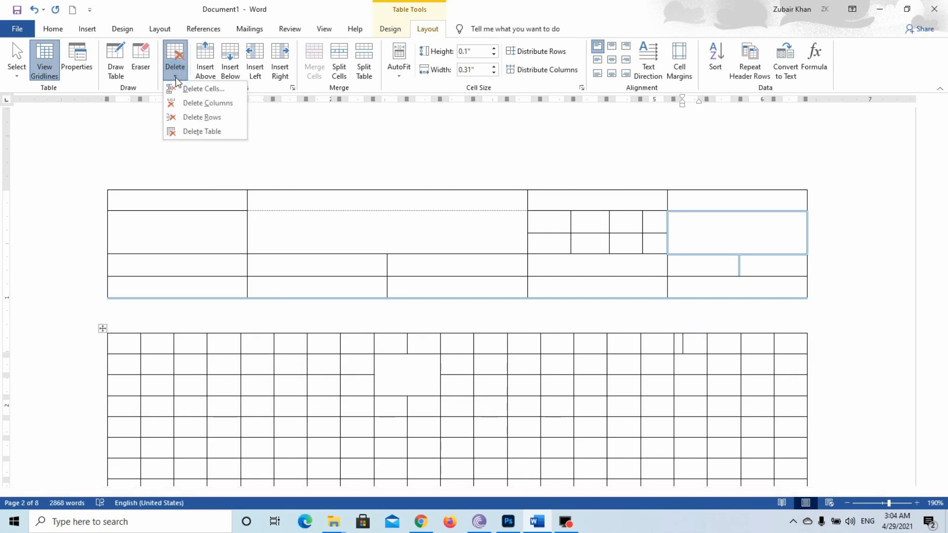
{"action": "left_click", "coordinate": [196, 104]}
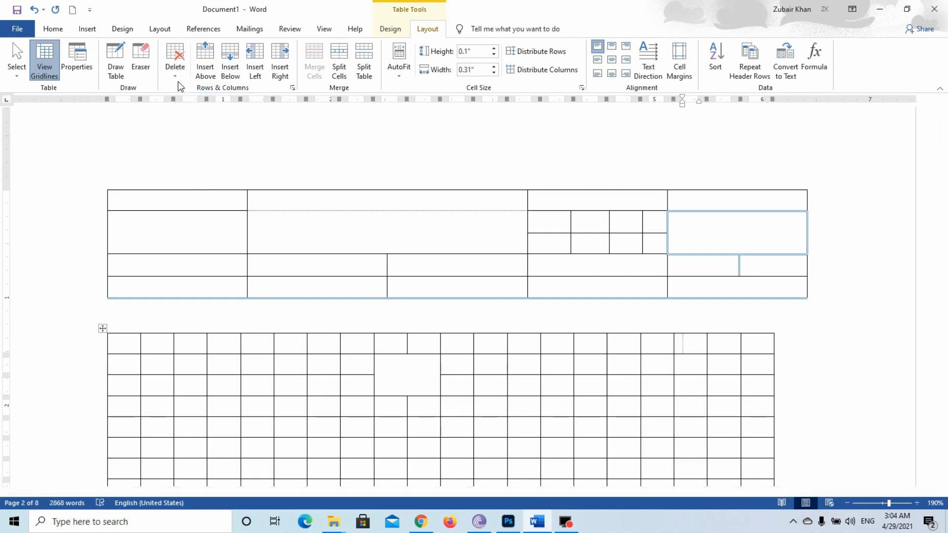
{"action": "left_click", "coordinate": [175, 65]}
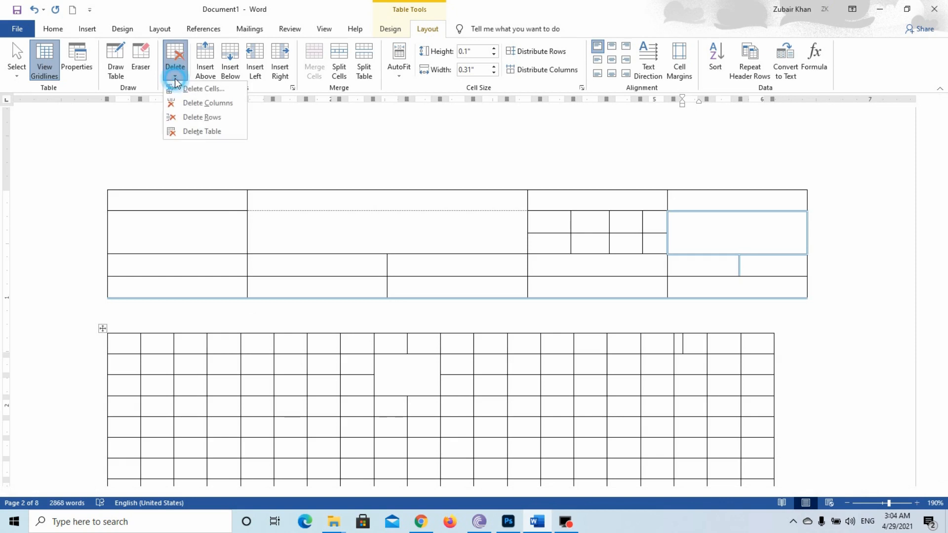
{"action": "left_click", "coordinate": [193, 119]}
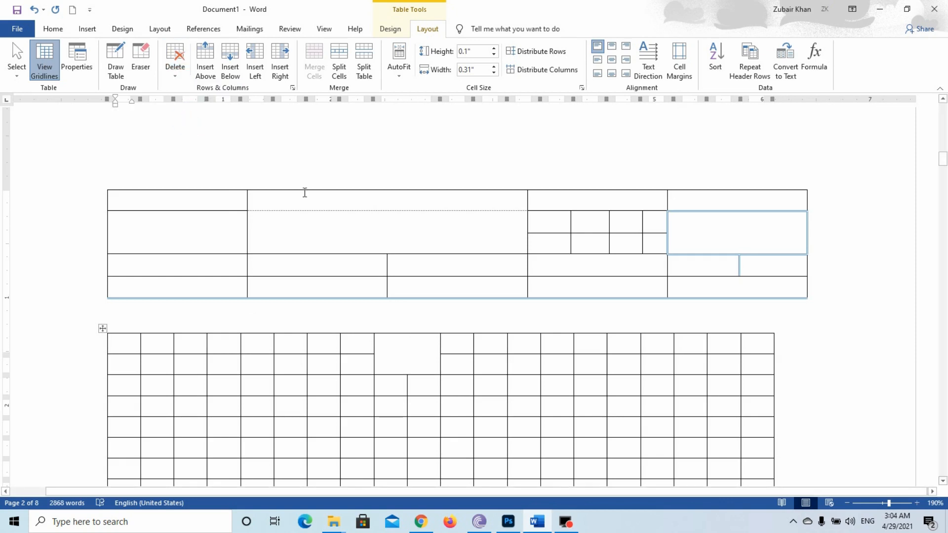
Delete the entire upper table
{"action": "left_click", "coordinate": [215, 224]}
{"action": "left_click", "coordinate": [177, 77]}
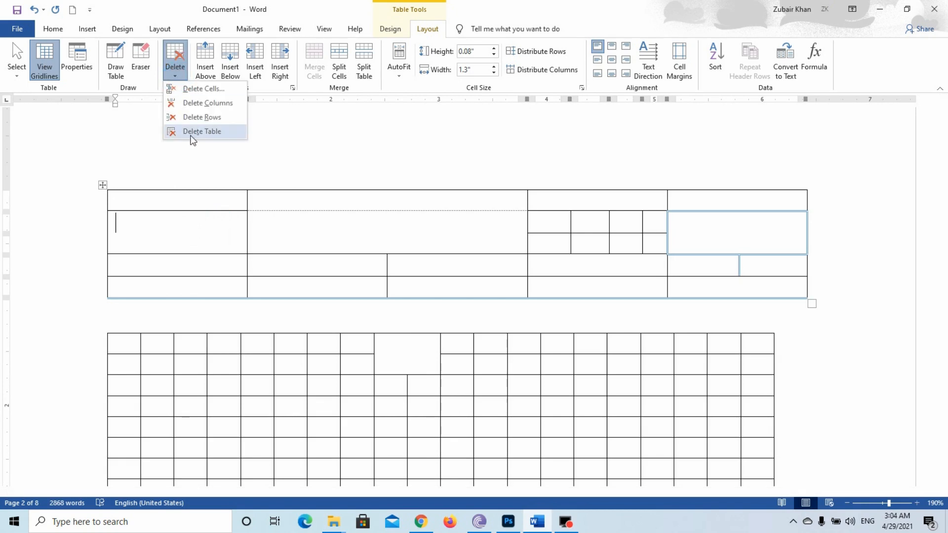
{"action": "left_click", "coordinate": [200, 131]}
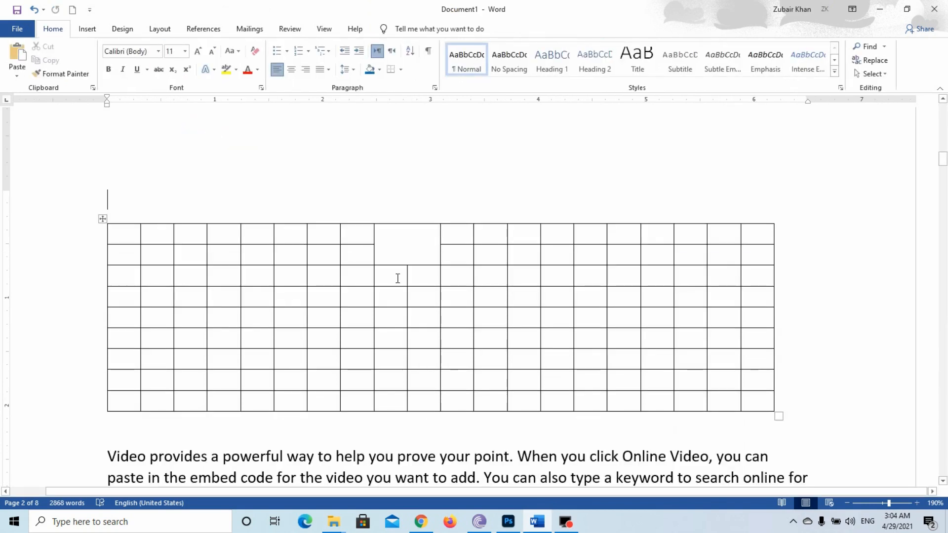
Insert a new row above the remaining table's first row, and another row directly below the inserted one
{"action": "left_click", "coordinate": [220, 250]}
{"action": "left_click", "coordinate": [88, 25]}
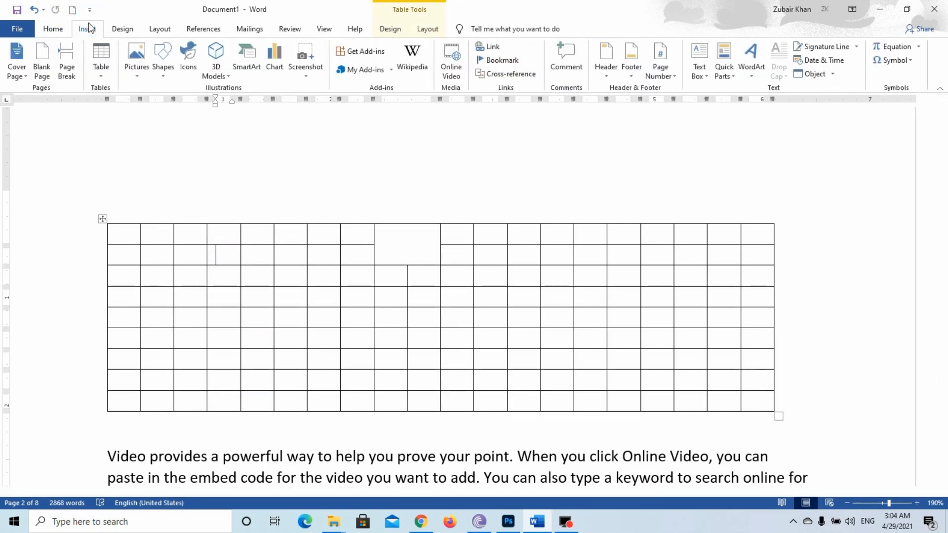
{"action": "left_click", "coordinate": [292, 275]}
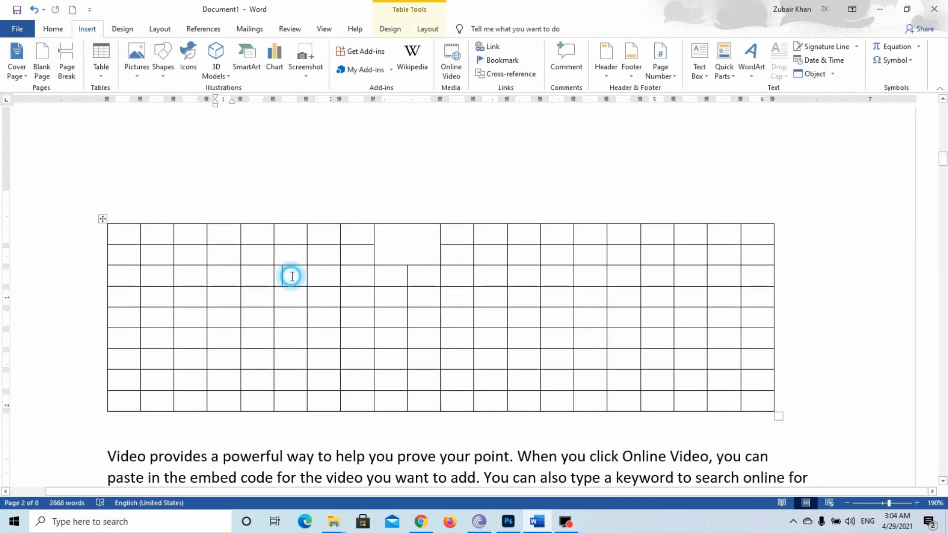
{"action": "left_click", "coordinate": [424, 29]}
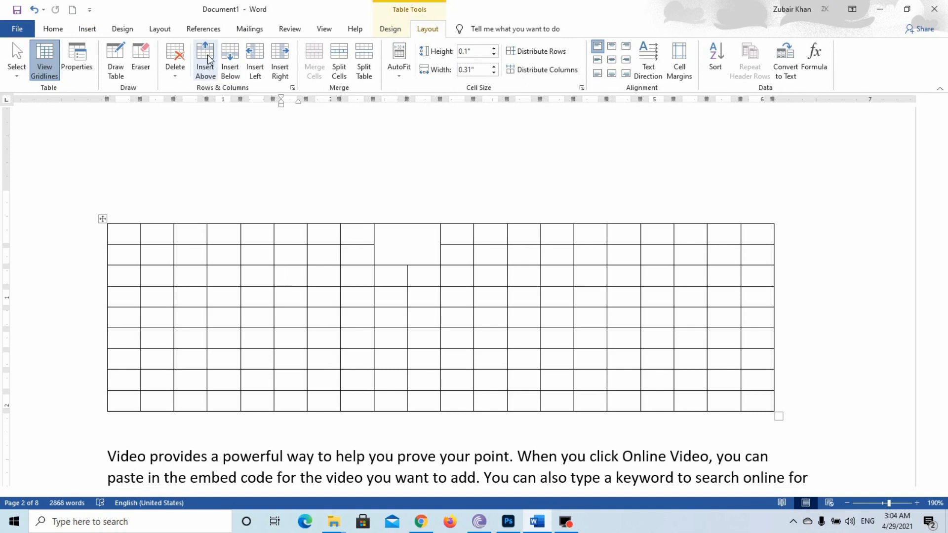
{"action": "left_click", "coordinate": [192, 231]}
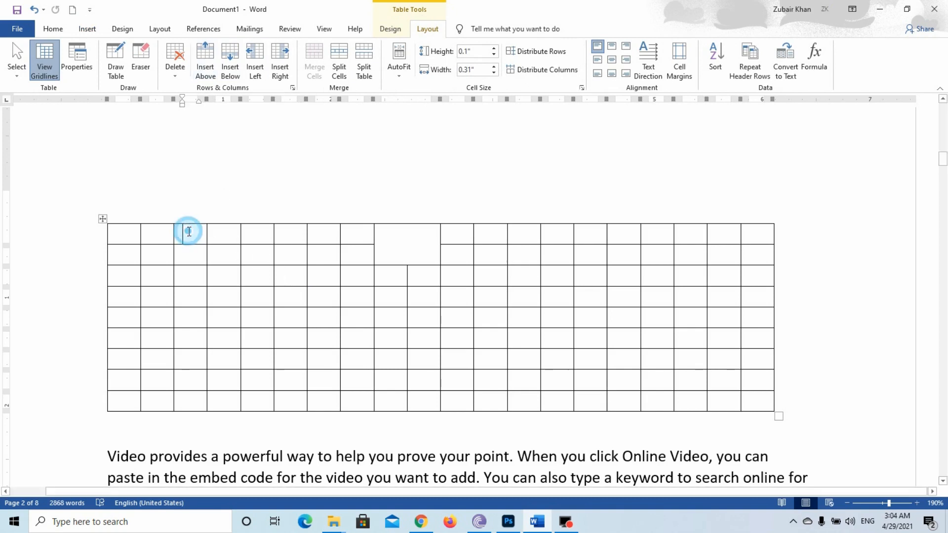
{"action": "left_click", "coordinate": [207, 67]}
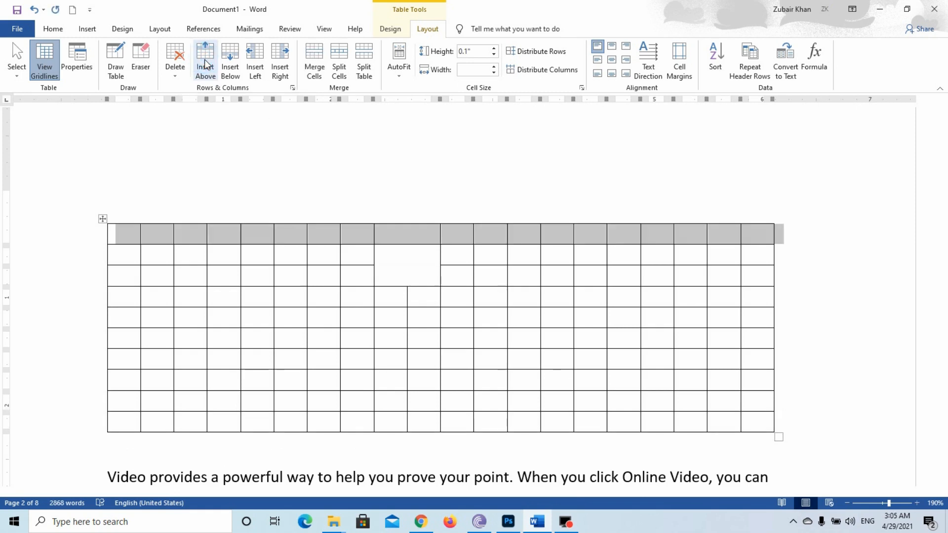
{"action": "left_click", "coordinate": [231, 69]}
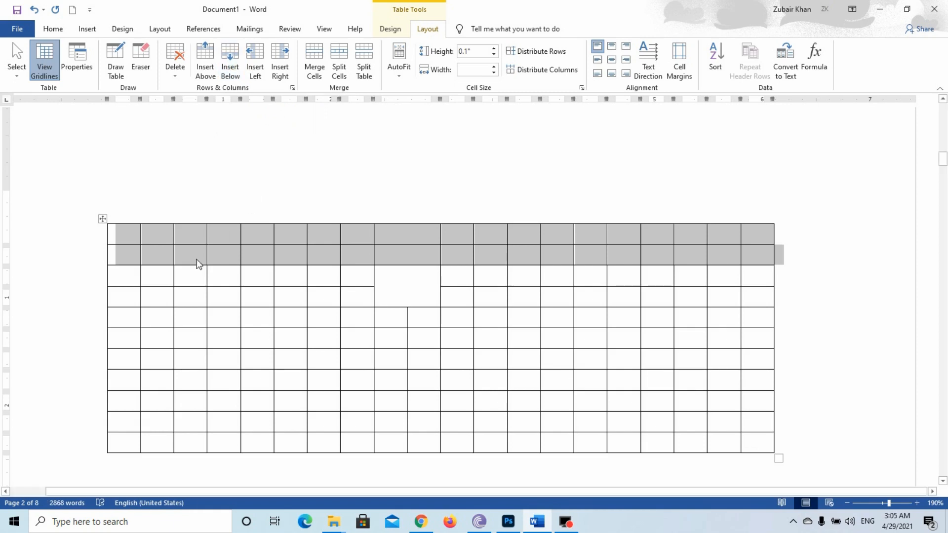
Enter "a" in the first cell and "c" in the second cell of the table's first row
{"action": "left_click", "coordinate": [162, 272]}
{"action": "left_click", "coordinate": [133, 236]}
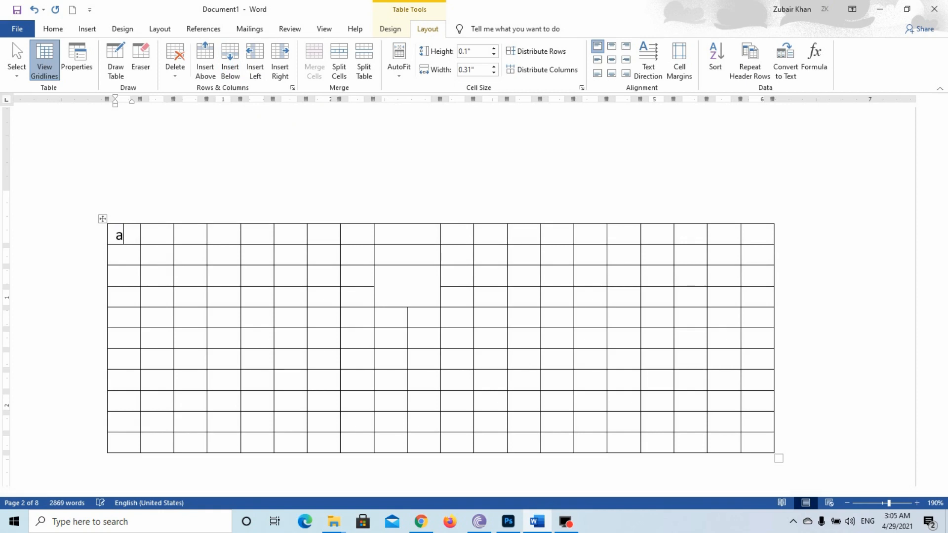
{"action": "left_click", "coordinate": [157, 233]}
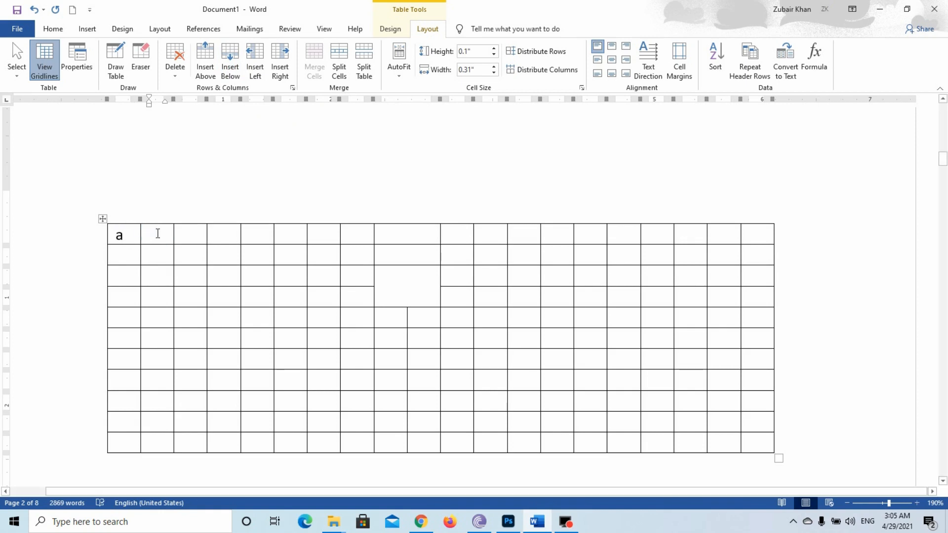
{"action": "type", "text": "c"}
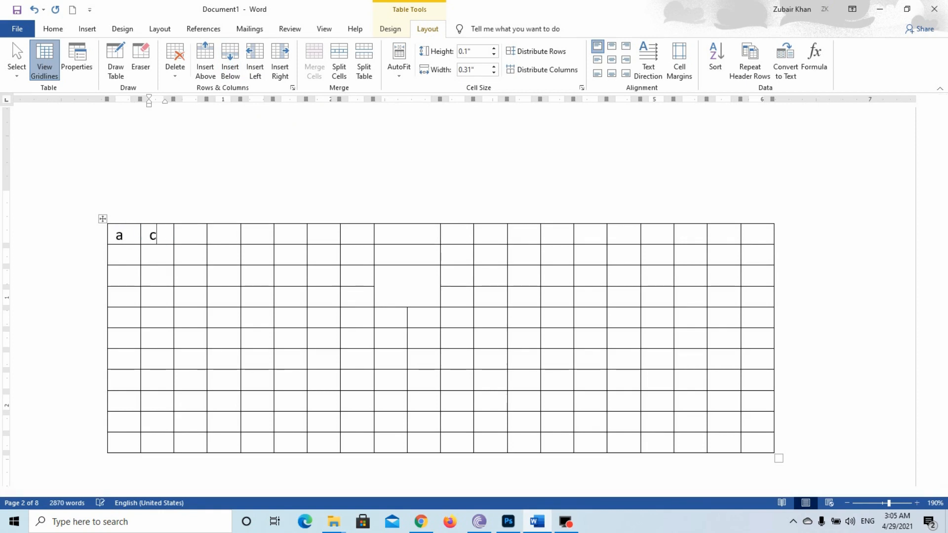
Insert a new column between the "a" and "c" columns and enter "b" in its first cell
{"action": "left_click", "coordinate": [124, 252]}
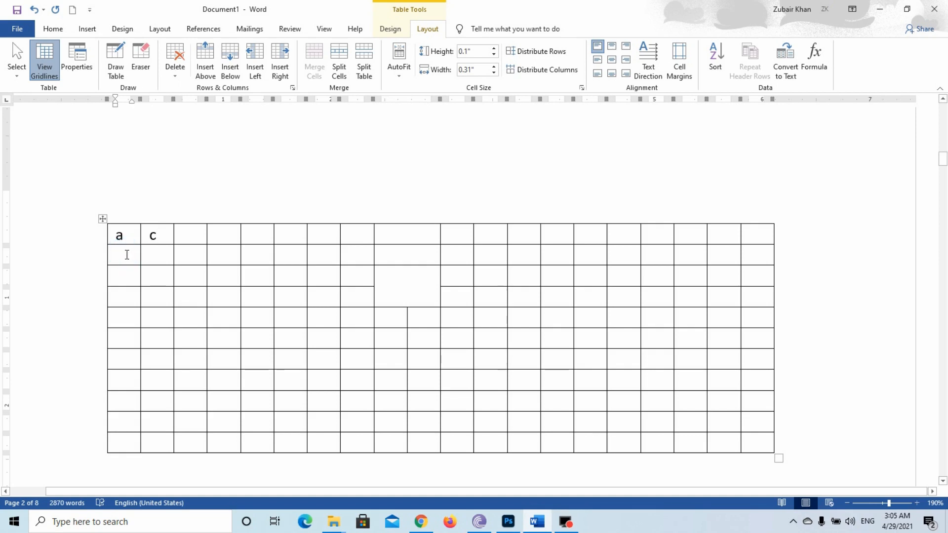
{"action": "double_click", "coordinate": [156, 236]}
{"action": "left_click", "coordinate": [129, 256]}
{"action": "left_click", "coordinate": [273, 58]}
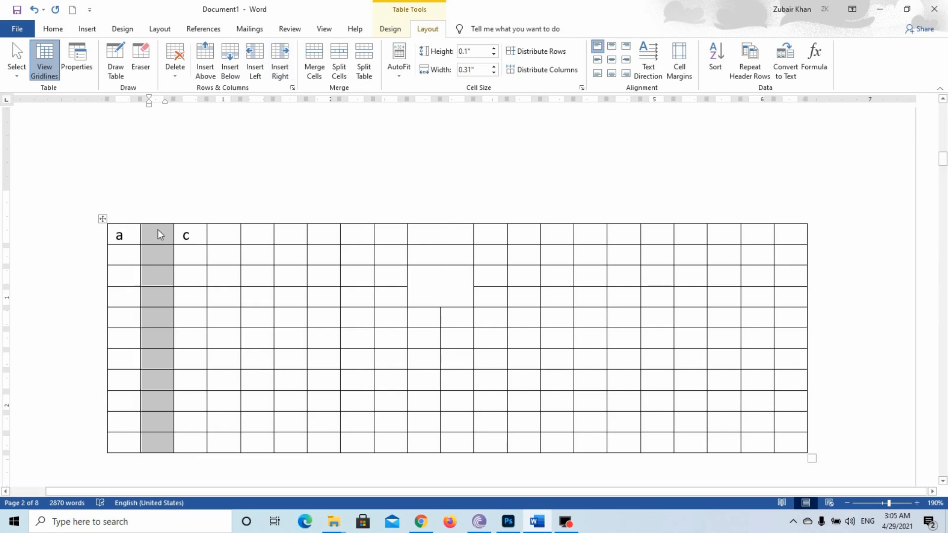
{"action": "left_click", "coordinate": [158, 231]}
{"action": "type", "text": "b"}
{"action": "left_click", "coordinate": [157, 251]}
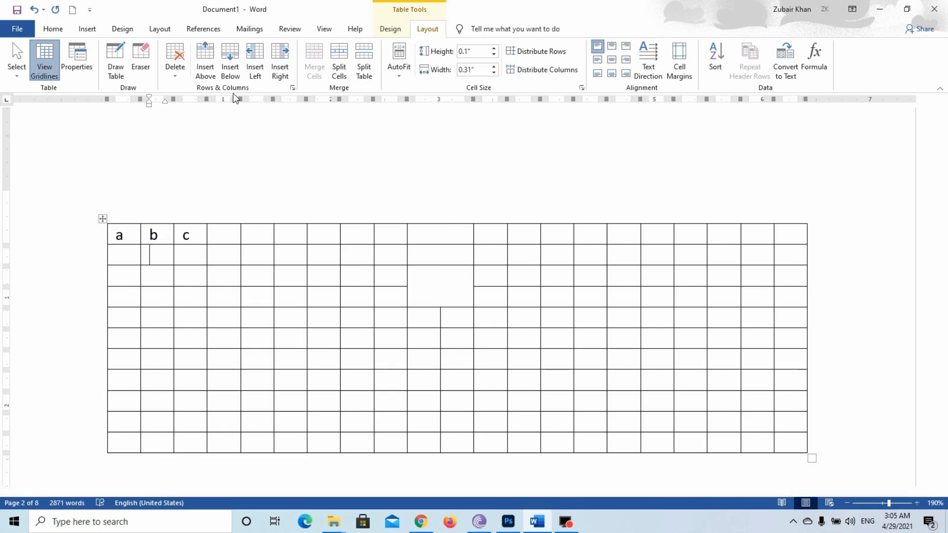
Enter "1" and "3" in the first column's cells directly below "a"
{"action": "left_click", "coordinate": [126, 252]}
{"action": "type", "text": "1"}
{"action": "left_click", "coordinate": [123, 272]}
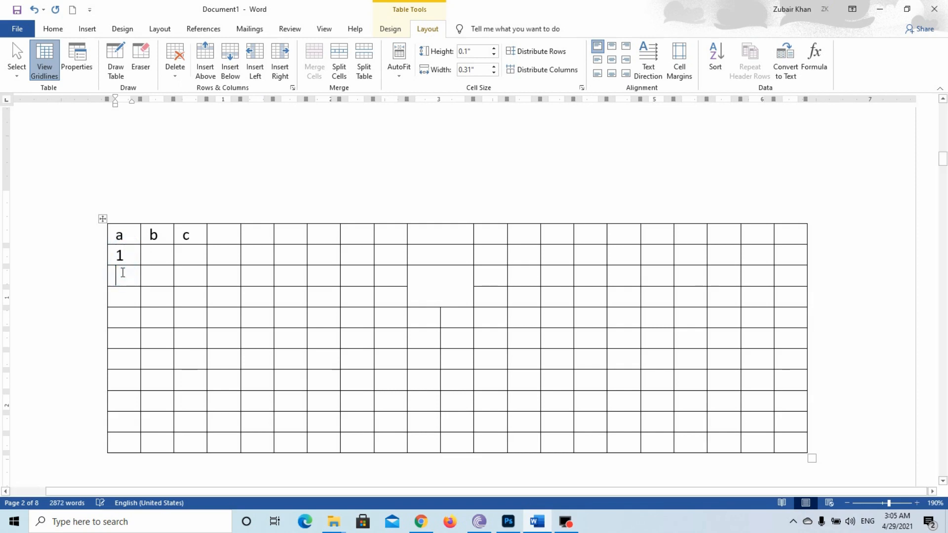
{"action": "type", "text": "3"}
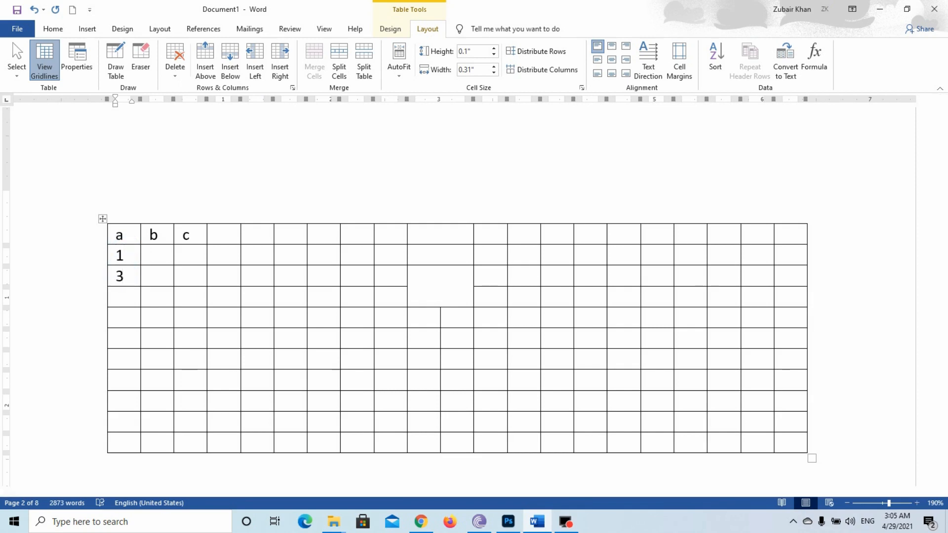
Insert a new row between the rows labelled 1 and 3, and enter "2" in its first cell
{"action": "left_click", "coordinate": [127, 252]}
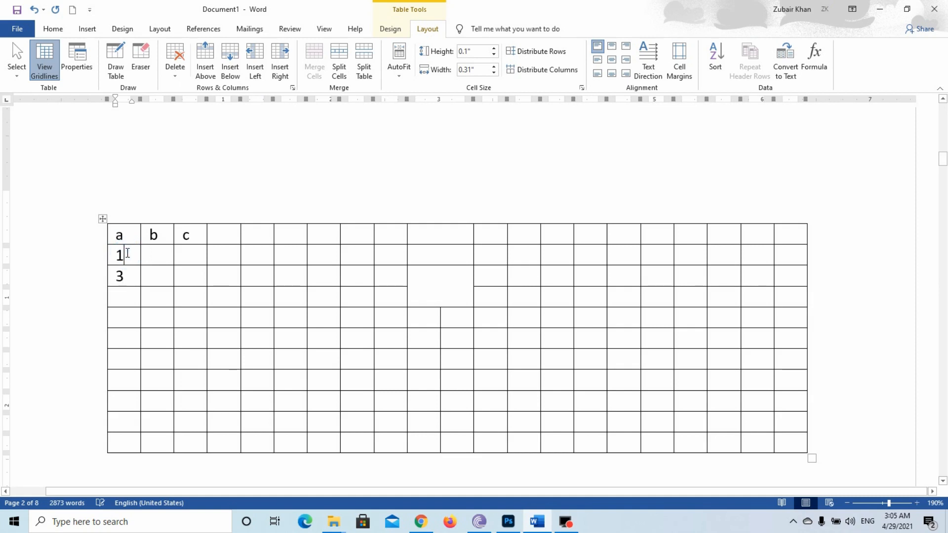
{"action": "left_click", "coordinate": [234, 69]}
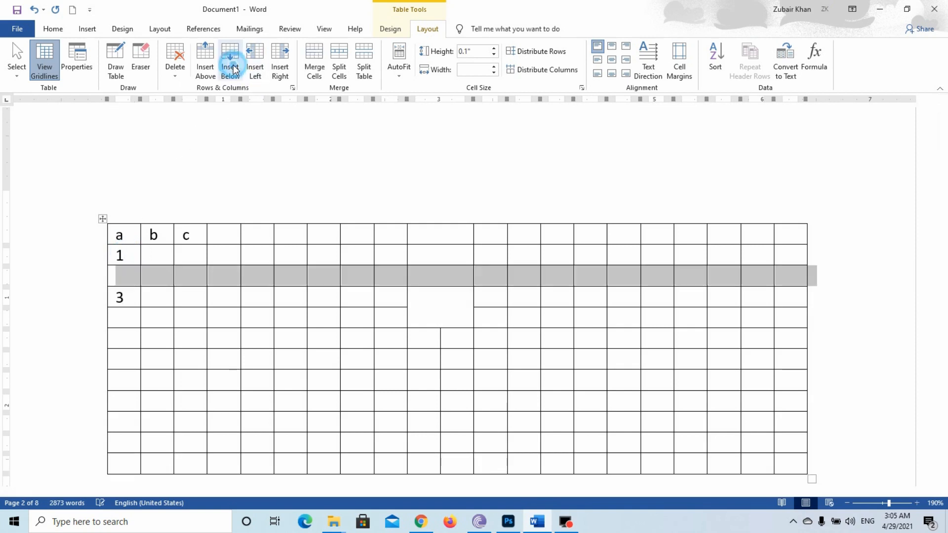
{"action": "left_click", "coordinate": [121, 275]}
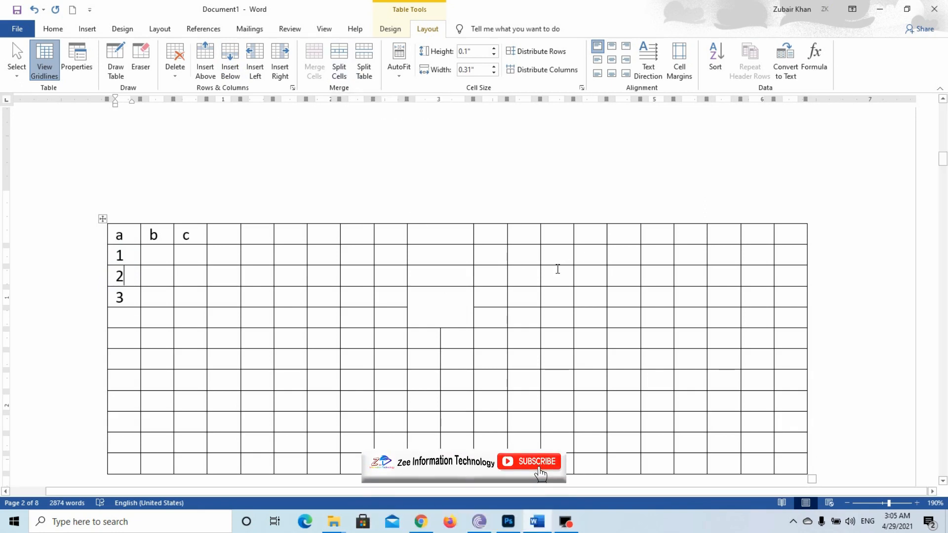
Split the thirteenth cell of the first row into 4 columns and 3 rows
{"action": "left_click", "coordinate": [557, 234]}
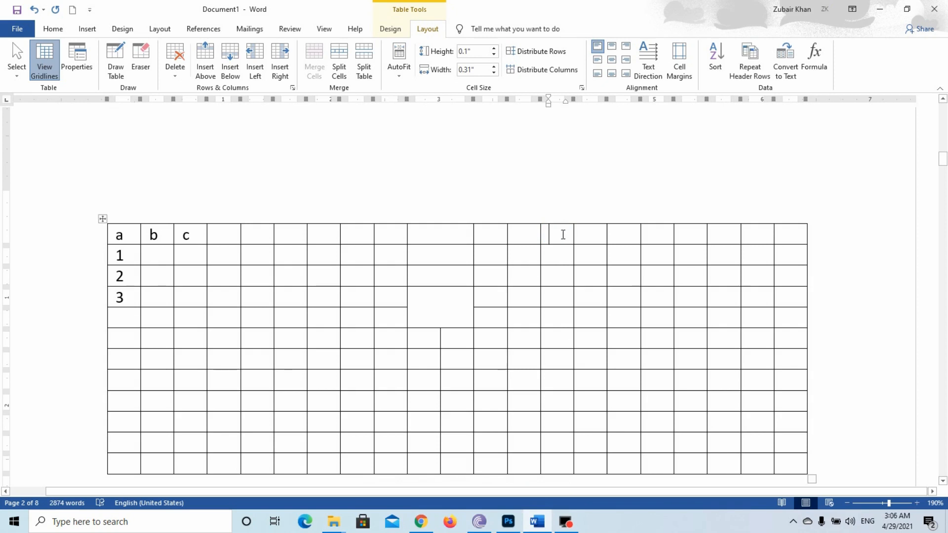
{"action": "left_click", "coordinate": [339, 59]}
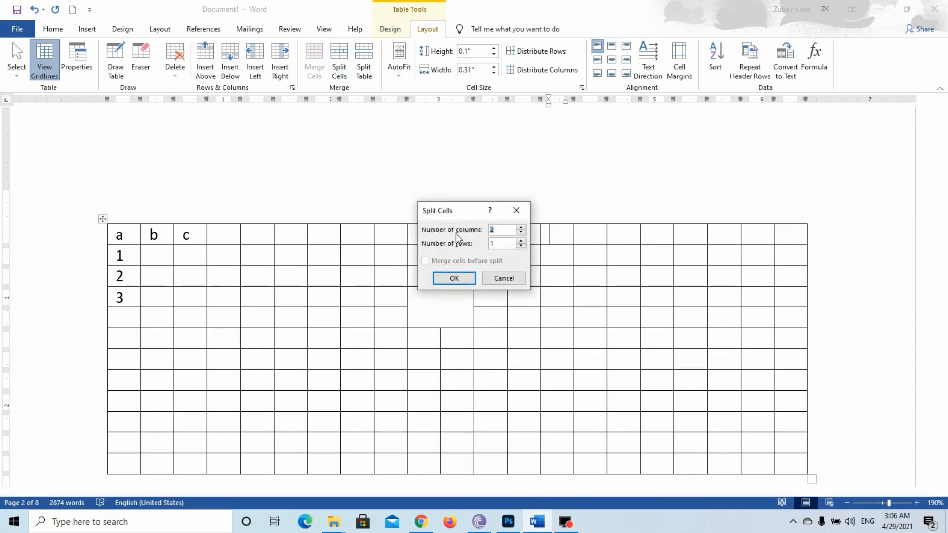
{"action": "left_click", "coordinate": [521, 229]}
{"action": "left_click", "coordinate": [521, 229]}
{"action": "left_click", "coordinate": [521, 241]}
{"action": "left_click", "coordinate": [461, 276]}
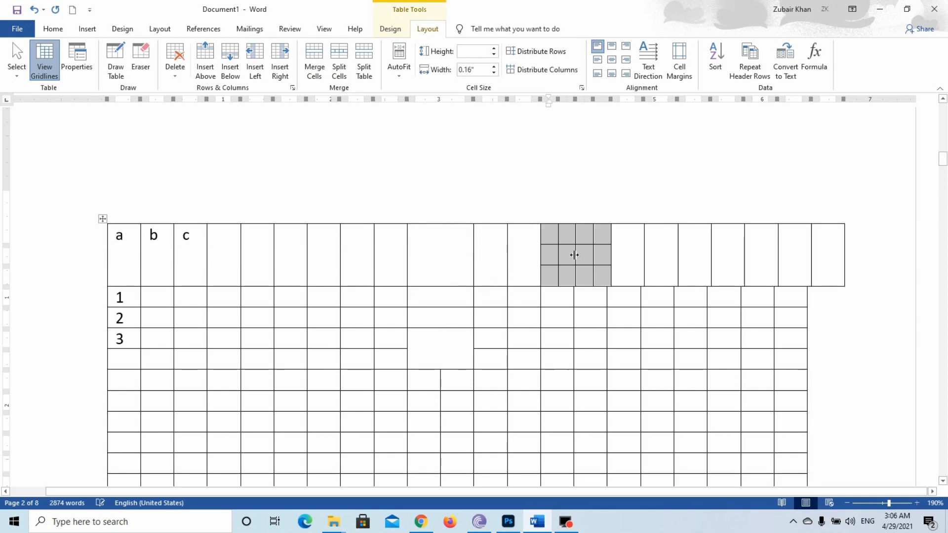
{"action": "left_click", "coordinate": [557, 251]}
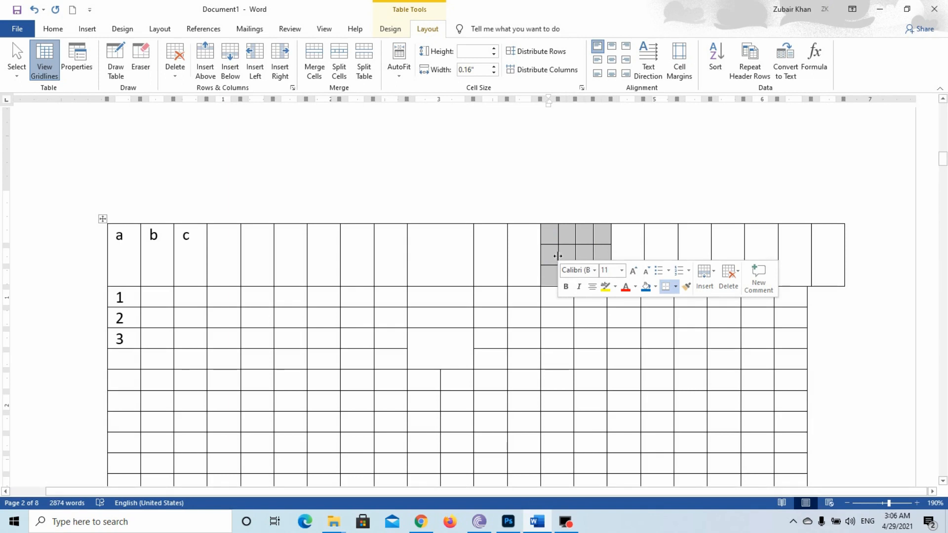
{"action": "left_click", "coordinate": [567, 258]}
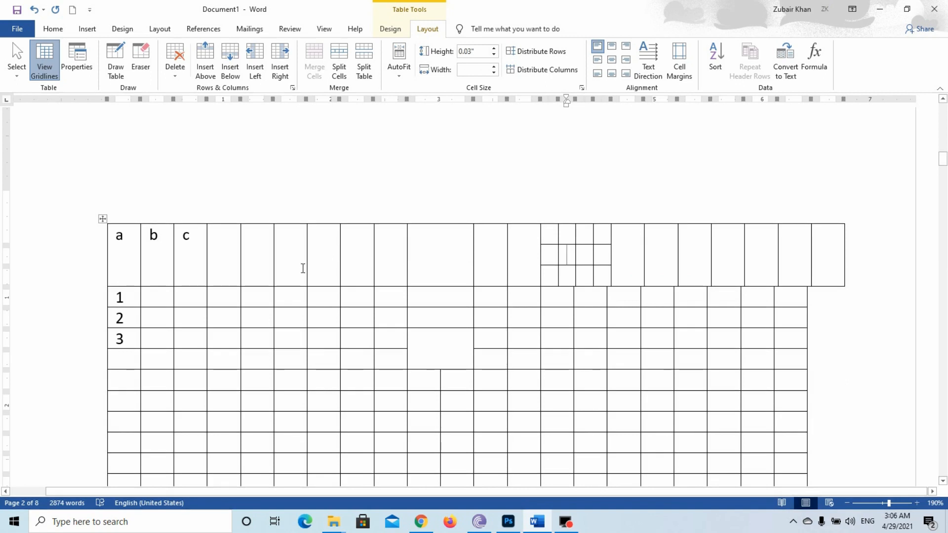
Merge the fifth to ninth cells of the rows labelled 1 and 2 into one cell
{"action": "left_click", "coordinate": [286, 265]}
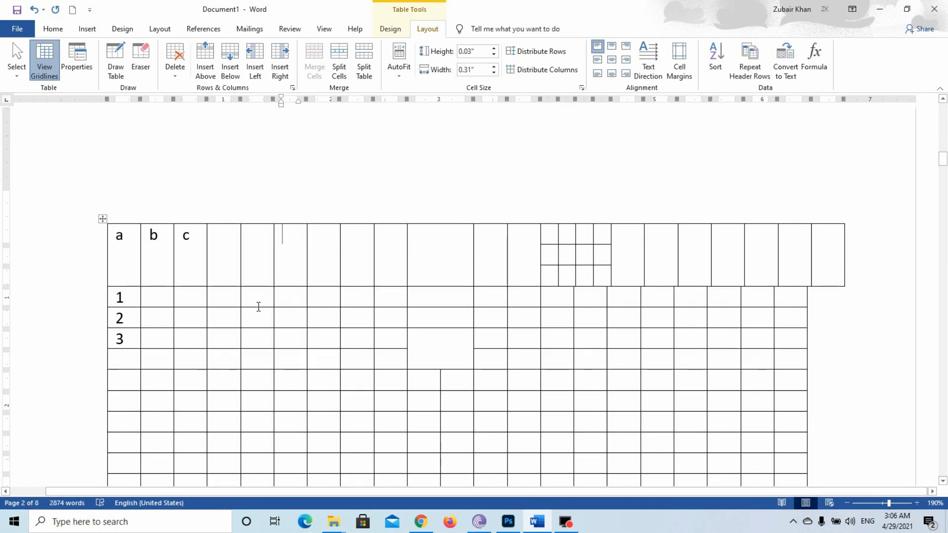
{"action": "mouse_move", "coordinate": [251, 297]}
{"action": "left_mouse_down"}
{"action": "mouse_move", "coordinate": [333, 298]}
{"action": "mouse_move", "coordinate": [385, 321]}
{"action": "left_mouse_up"}
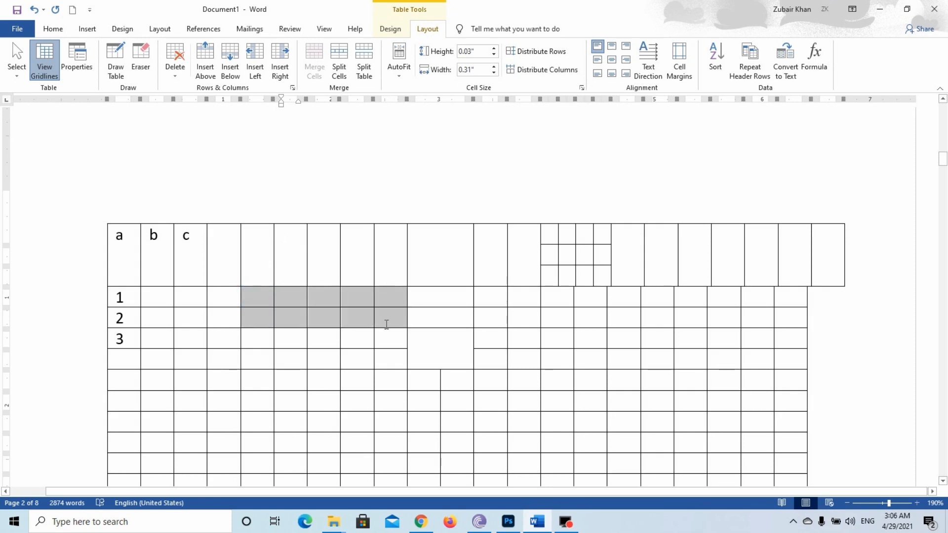
{"action": "left_click", "coordinate": [313, 56]}
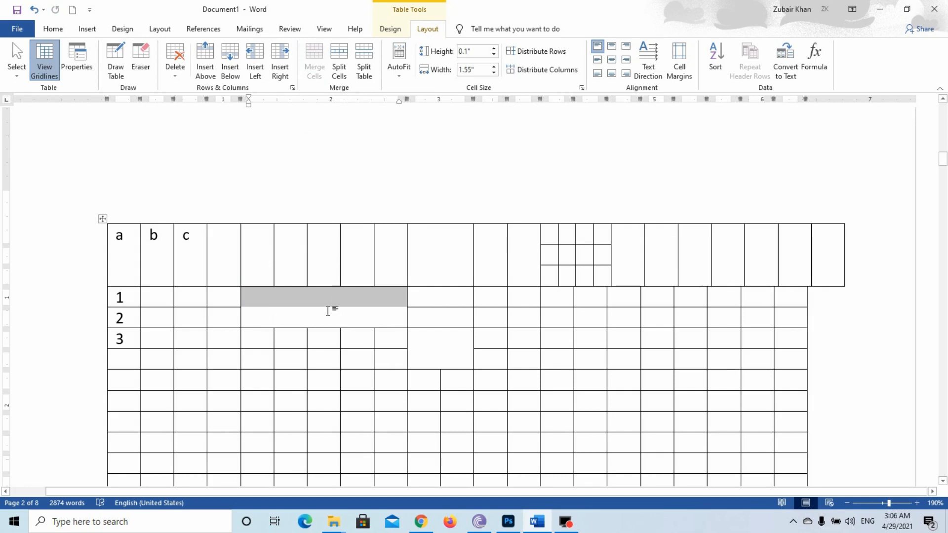
Split the table in two so that the third row below the one labelled 3 starts the lower table
{"action": "left_click", "coordinate": [338, 311]}
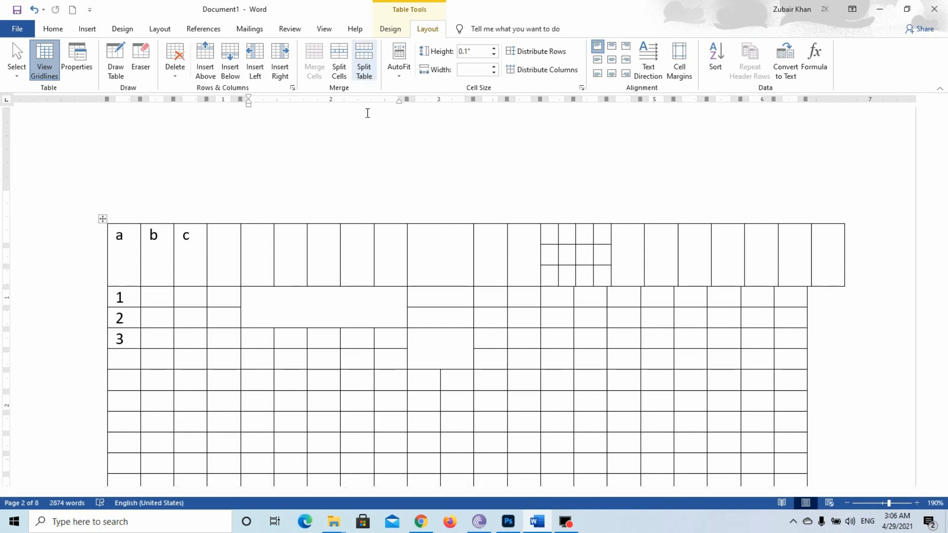
{"action": "left_click", "coordinate": [128, 401]}
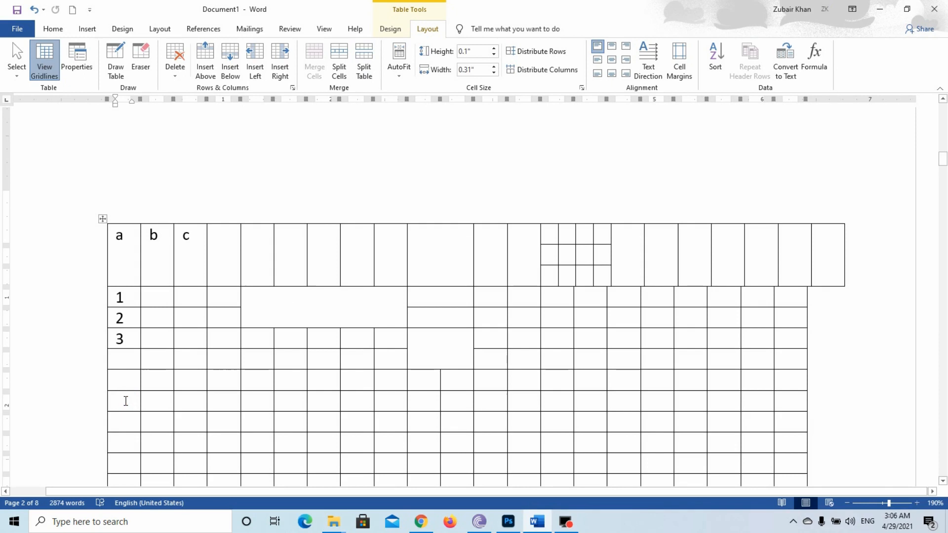
{"action": "left_click", "coordinate": [364, 61]}
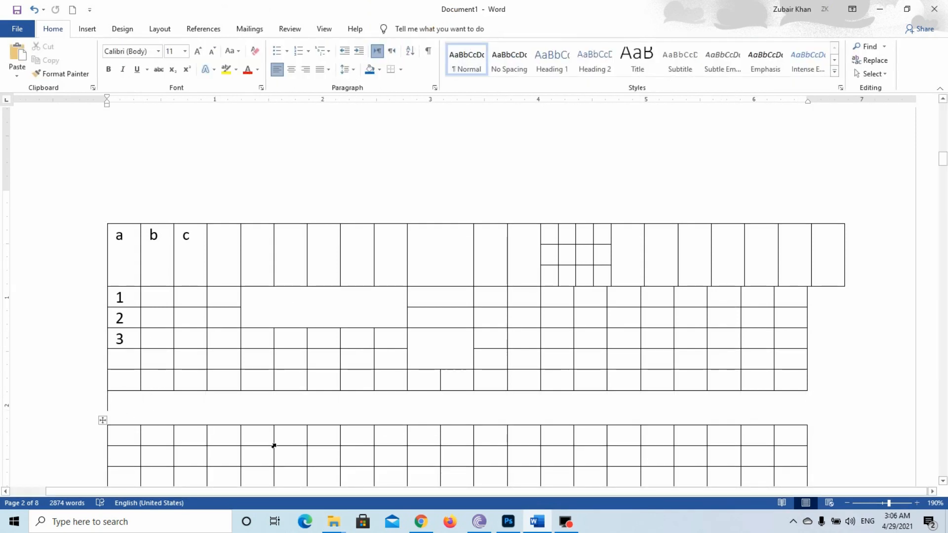
Autofit the upper table to the window width
{"action": "left_click", "coordinate": [263, 358]}
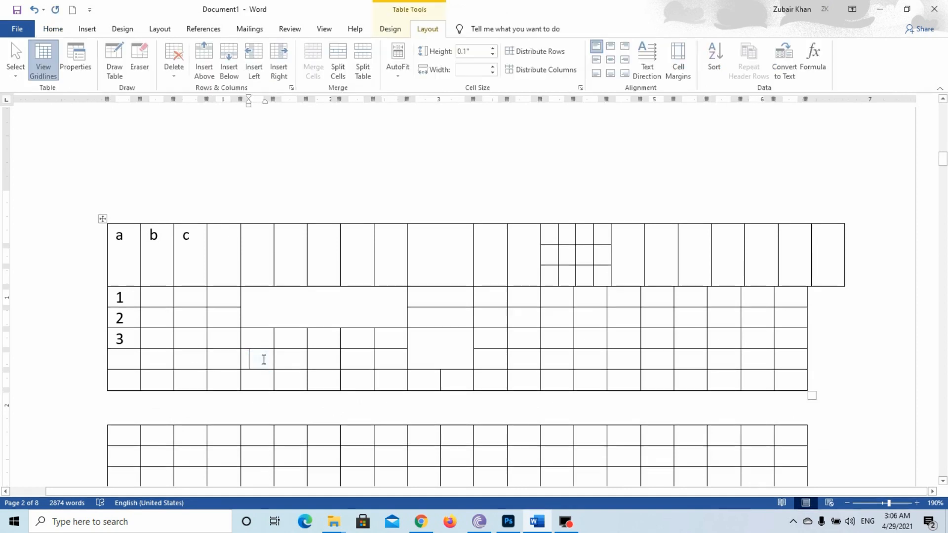
{"action": "left_click", "coordinate": [400, 79]}
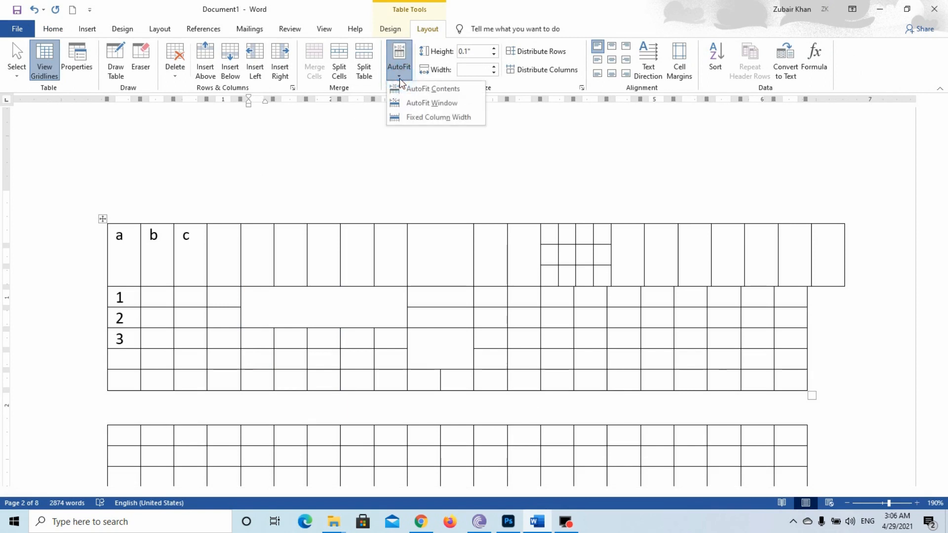
{"action": "left_click", "coordinate": [431, 103]}
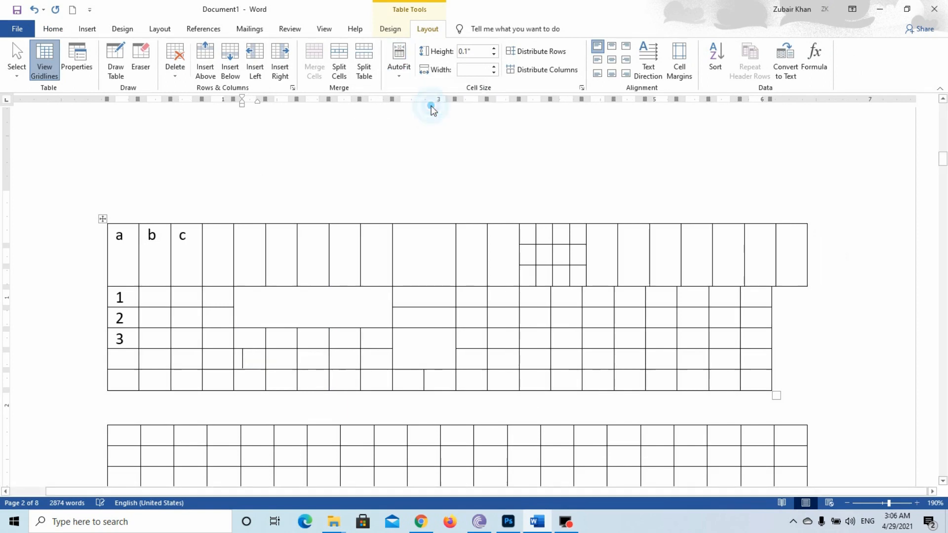
Autofit the upper table to its contents and enter "fjsdkjfsdkjfskjfskfj" in the eleventh cell of the row labelled 1
{"action": "left_click", "coordinate": [400, 78]}
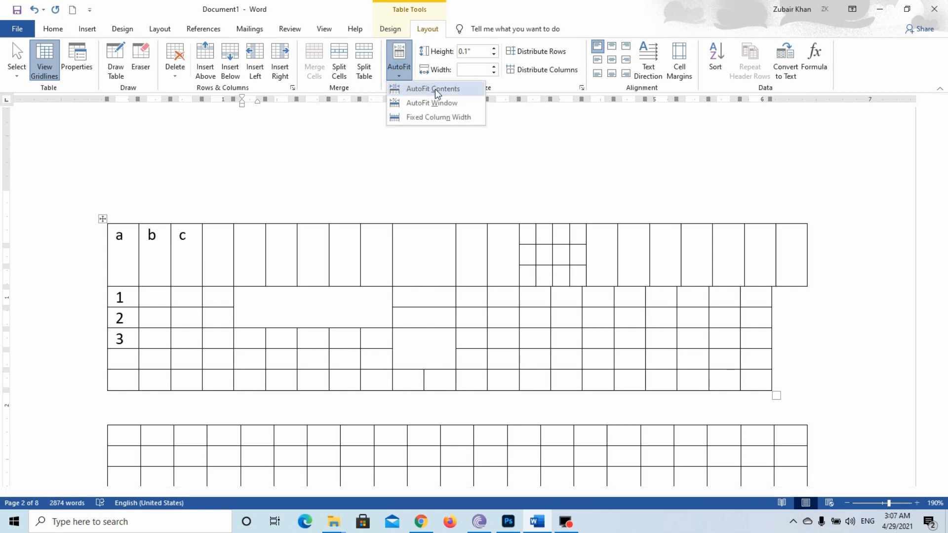
{"action": "left_click", "coordinate": [435, 89]}
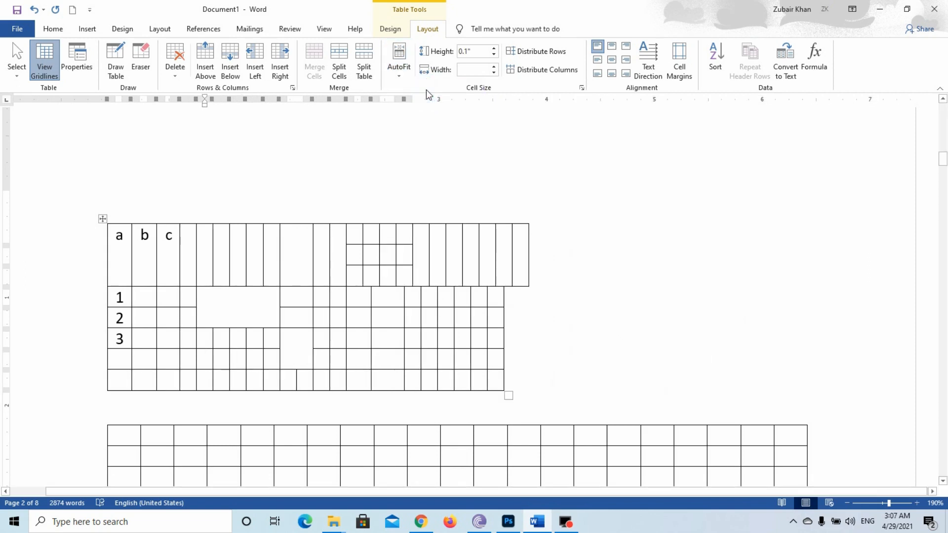
{"action": "left_click", "coordinate": [414, 296]}
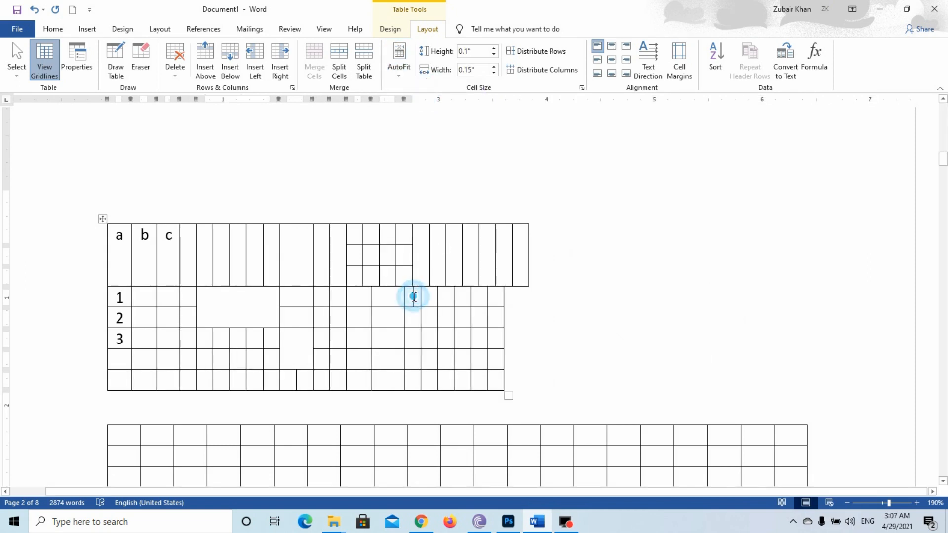
{"action": "type", "text": "fjsdkjfsdkjfskjfskfj"}
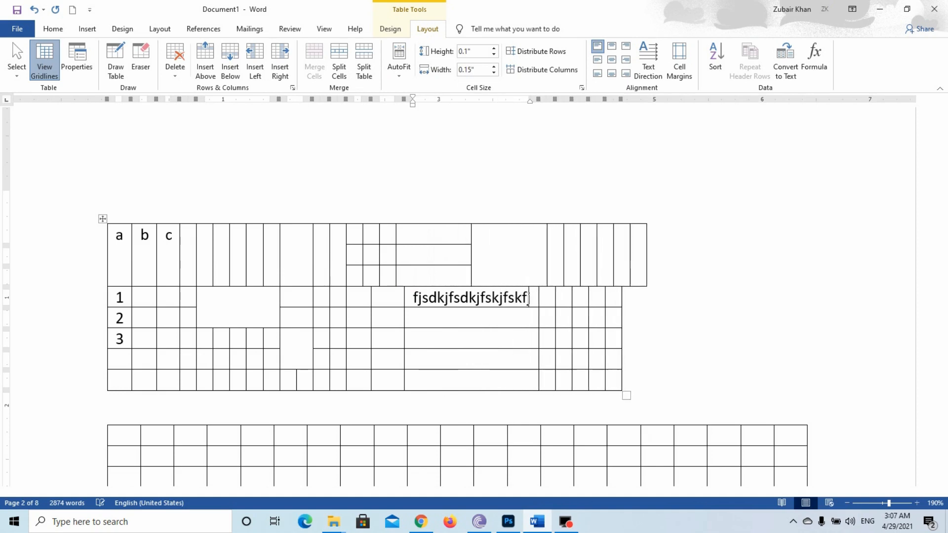
Set the upper table to fixed column width and enter "fjsdkjfksdjf" in the eighth cell of the row labelled 3
{"action": "left_click", "coordinate": [403, 75]}
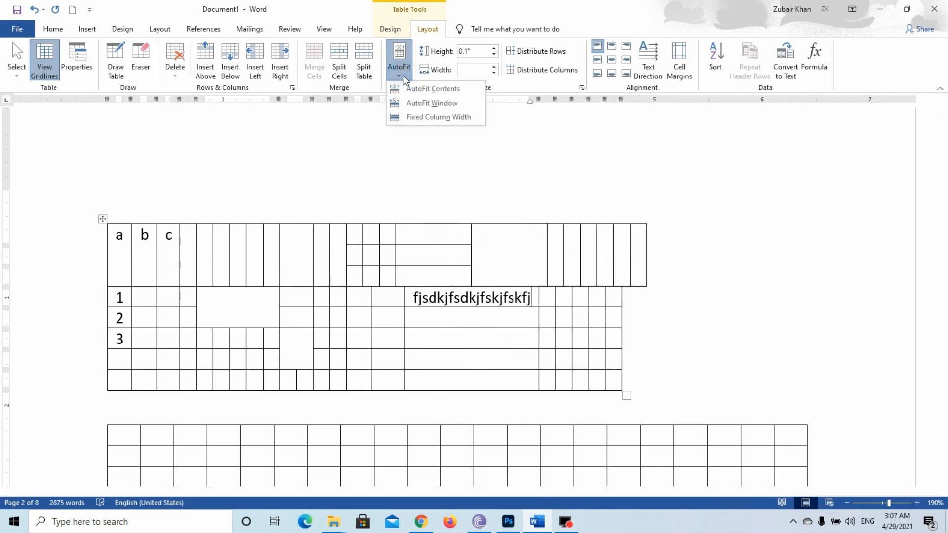
{"action": "left_click", "coordinate": [423, 118]}
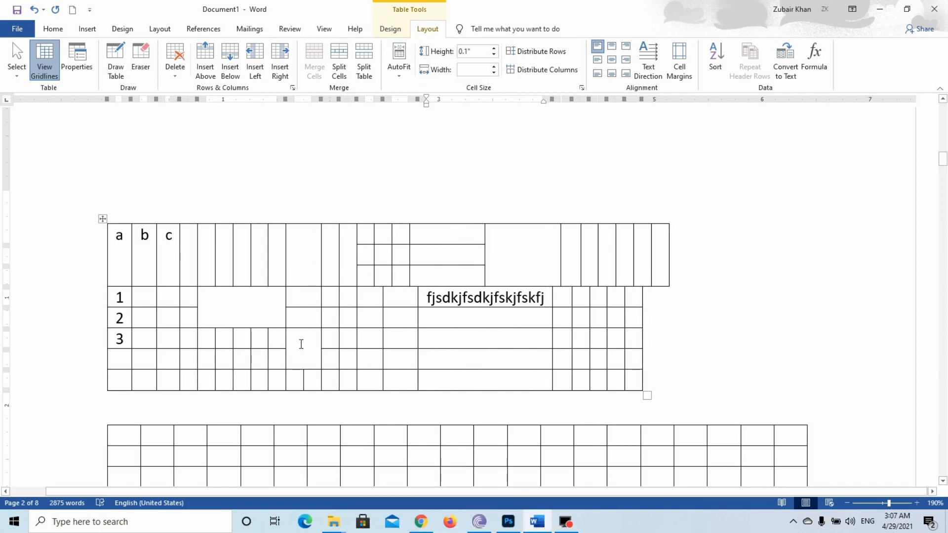
{"action": "left_click", "coordinate": [267, 339]}
{"action": "type", "text": "fjsdkjfk"}
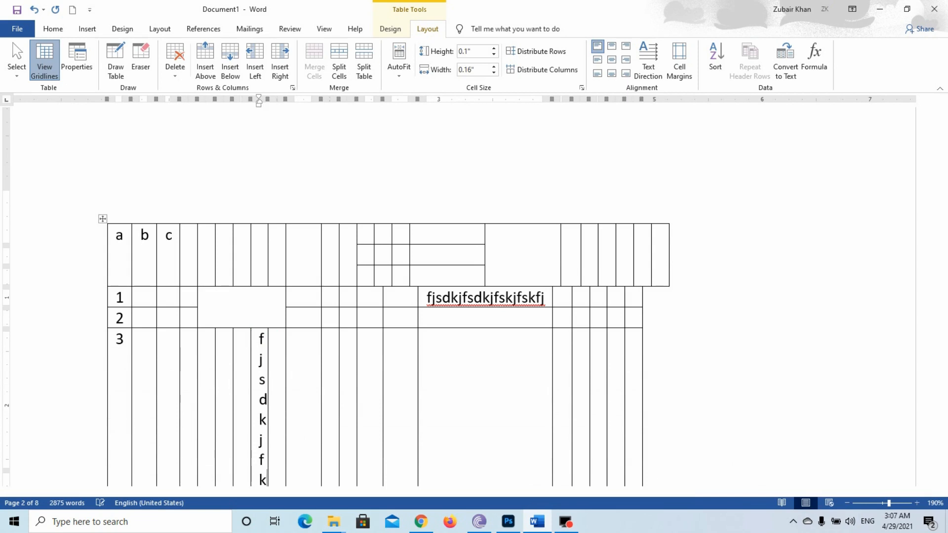
{"action": "type", "text": "sdjf"}
Delete the text just entered in the eighth cell of the row labelled 3
{"action": "key", "text": "BackSpace"}
{"action": "key", "text": "BackSpace"}
{"action": "key", "text": "BackSpace"}
{"action": "key", "text": "BackSpace"}
{"action": "key", "text": "BackSpace"}
{"action": "key", "text": "BackSpace"}
{"action": "key", "text": "BackSpace"}
{"action": "key", "text": "BackSpace"}
{"action": "key", "text": "BackSpace"}
{"action": "key", "text": "BackSpace"}
{"action": "key", "text": "BackSpace"}
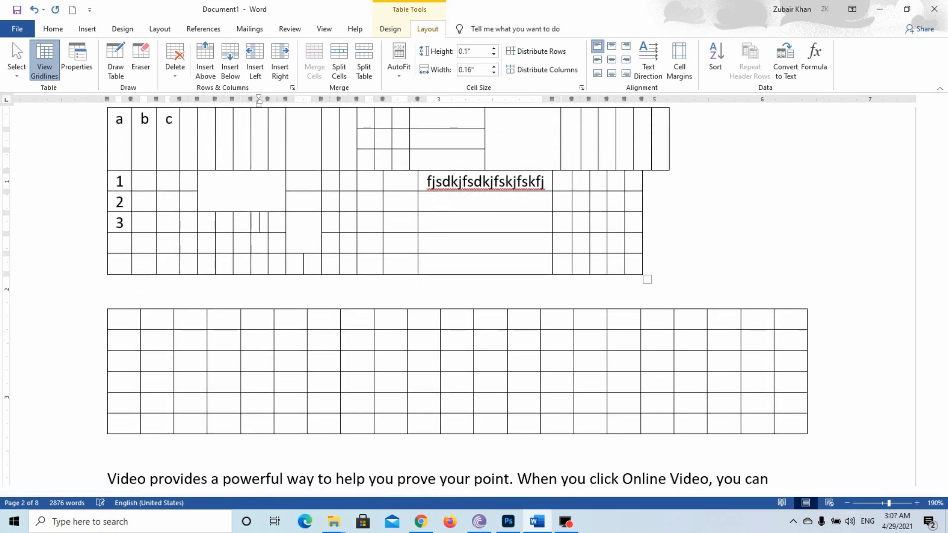
Autofit the upper table to its contents again and enter "fjkdfksdjfjf" in the eighth cell of the row labelled 3
{"action": "left_click", "coordinate": [399, 74]}
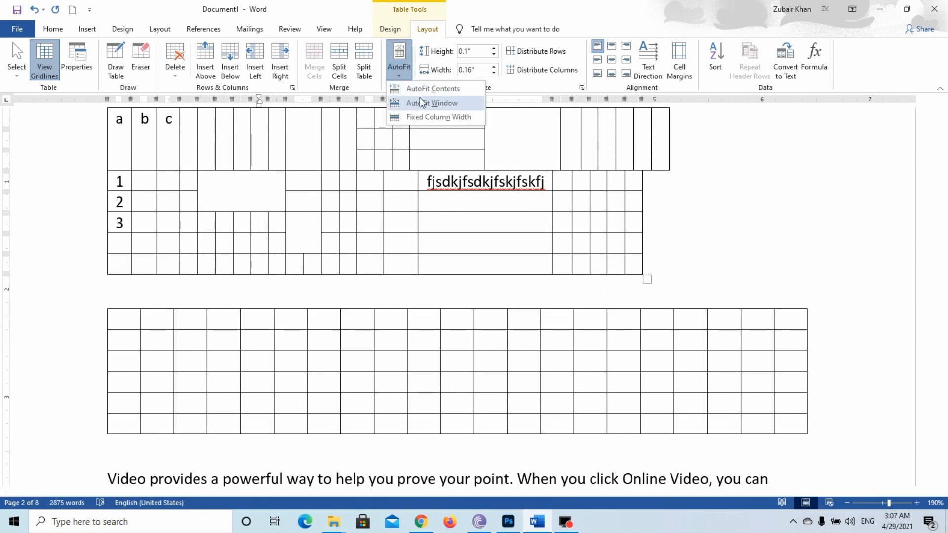
{"action": "left_click", "coordinate": [417, 89]}
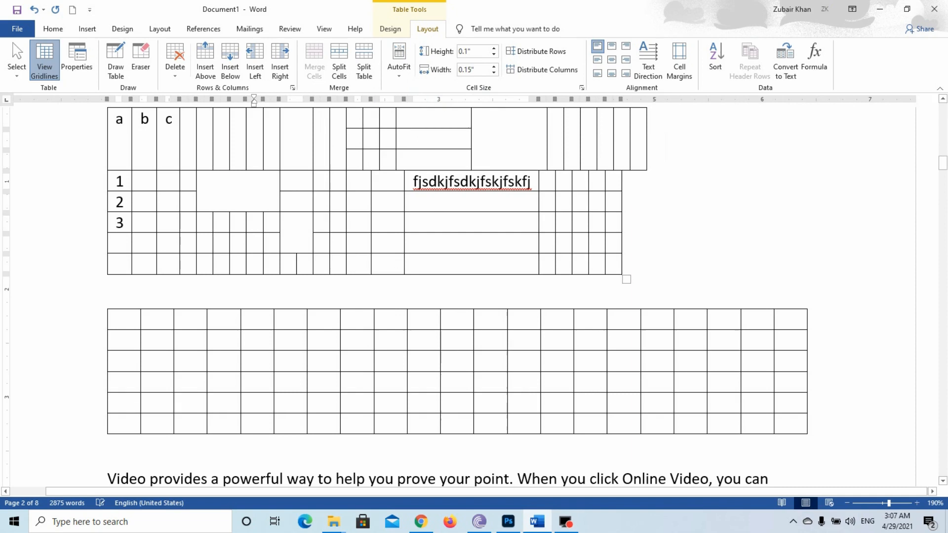
{"action": "type", "text": "fjkdfksdjfjf"}
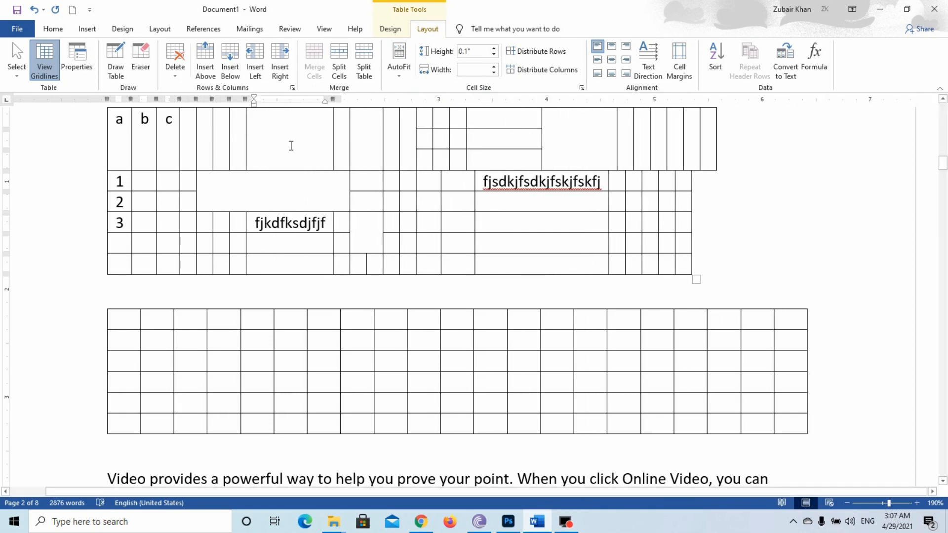
Set the upper table's columns back to fixed width
{"action": "left_click", "coordinate": [400, 74]}
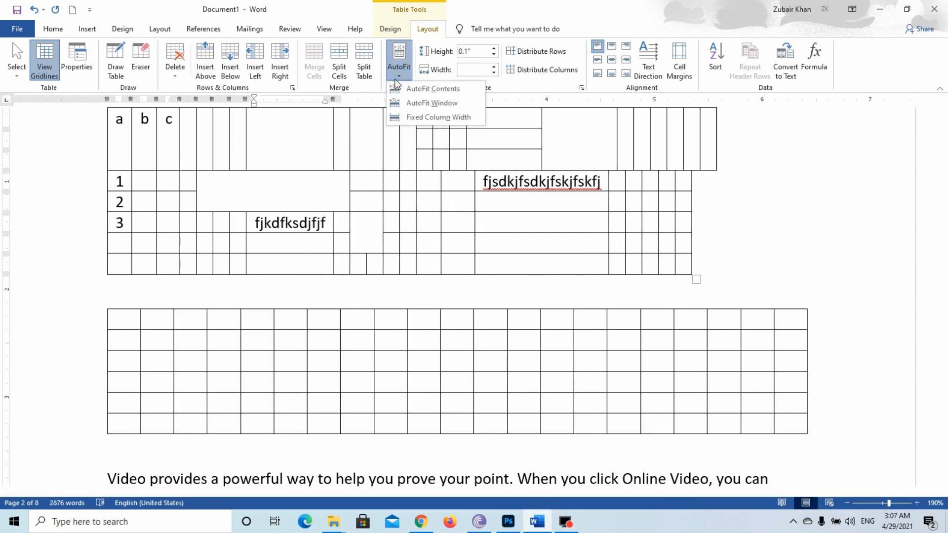
{"action": "left_click", "coordinate": [425, 117]}
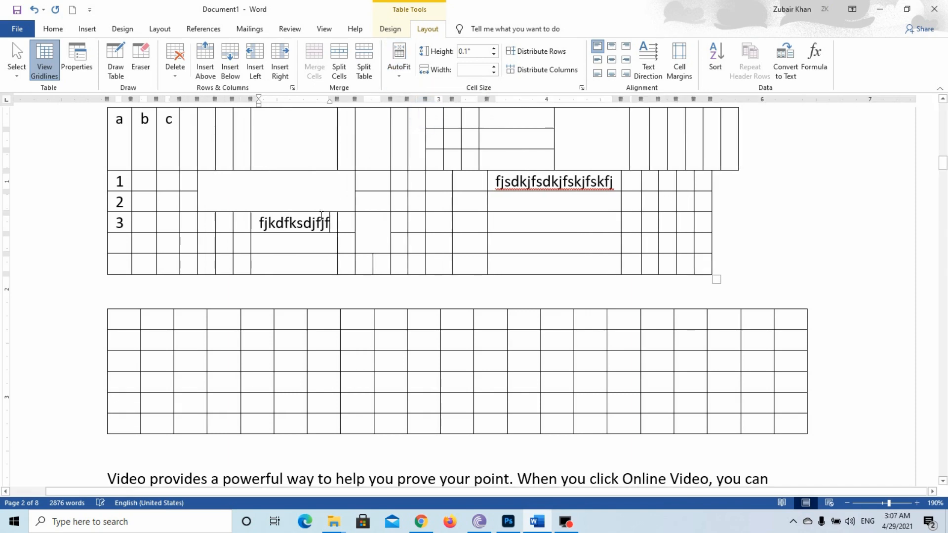
Extend the text in the eighth cell of the row labelled 3 with "jdkfjdjfkdfjdjfdjfkdjfksdjfsdfjkj"
{"action": "type", "text": "jdkfjdjfk"}
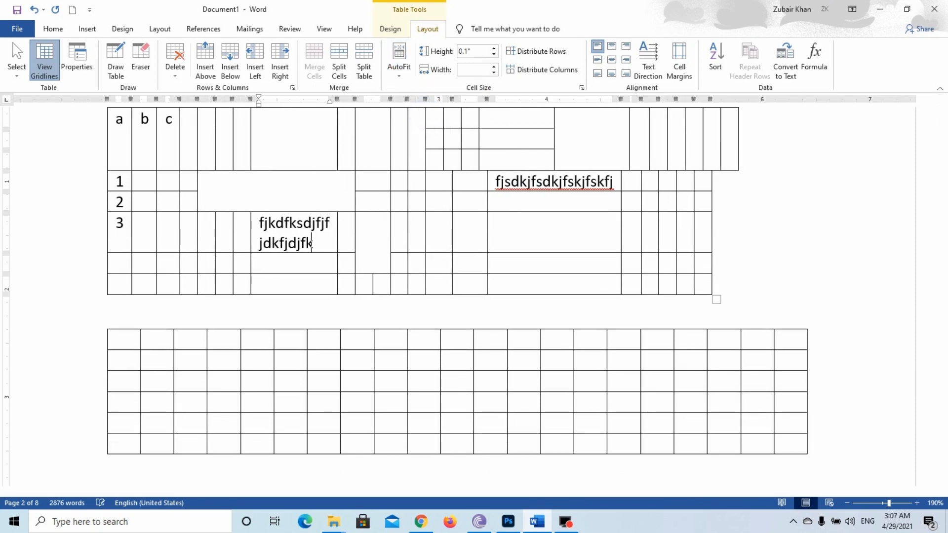
{"action": "type", "text": "dfjdjfdjfkdjfksdjfsdfjkj"}
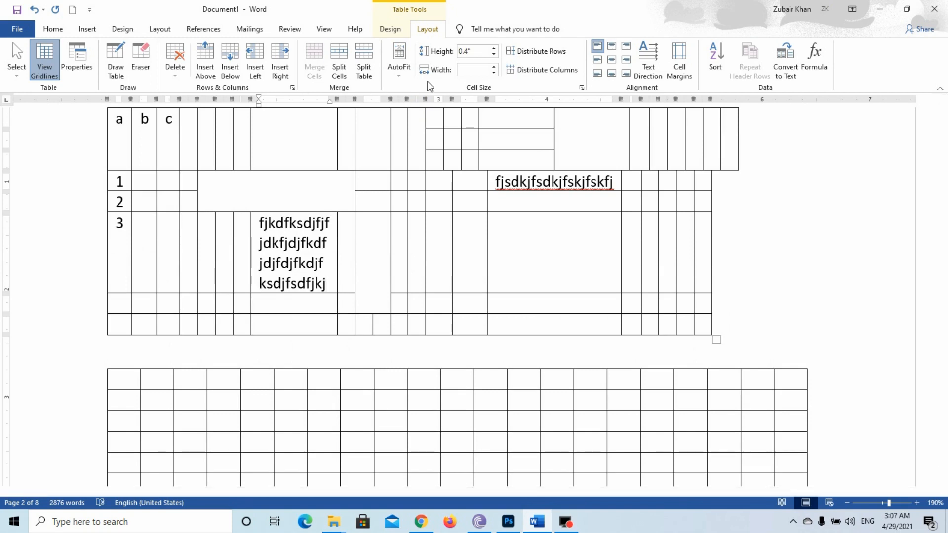
{"action": "left_click", "coordinate": [399, 62]}
{"action": "left_click", "coordinate": [267, 260]}
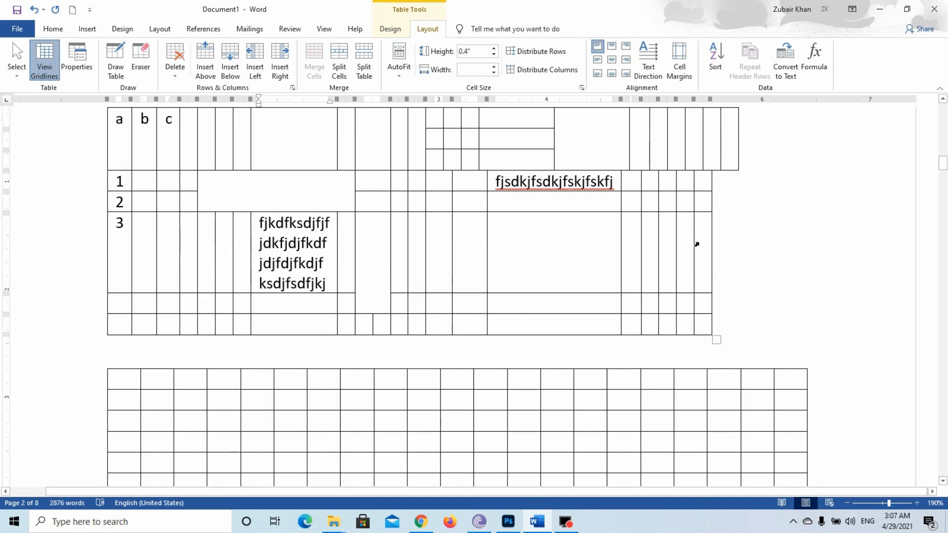
Set the third-last cell of the row labelled 3 to a height of 1.2" and a width of 0.9"
{"action": "left_click", "coordinate": [670, 247]}
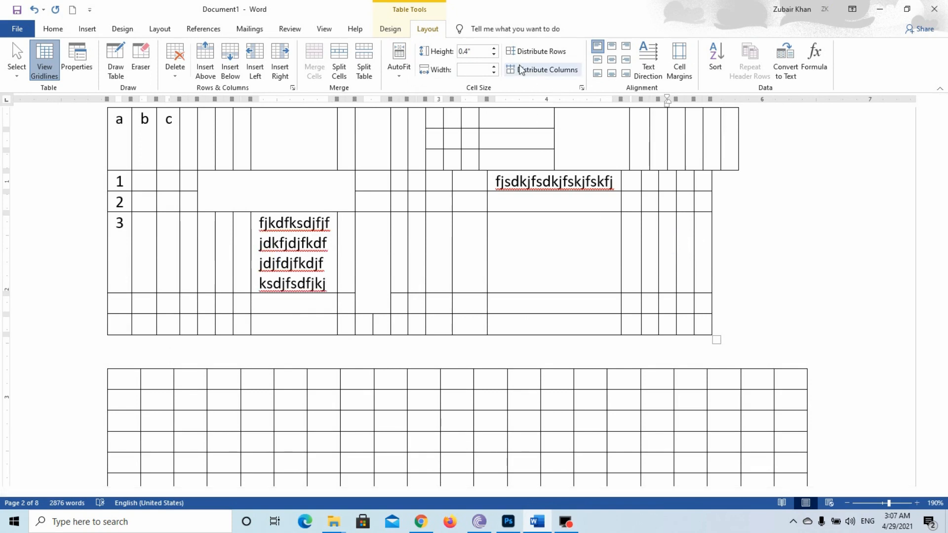
{"action": "left_click", "coordinate": [495, 49]}
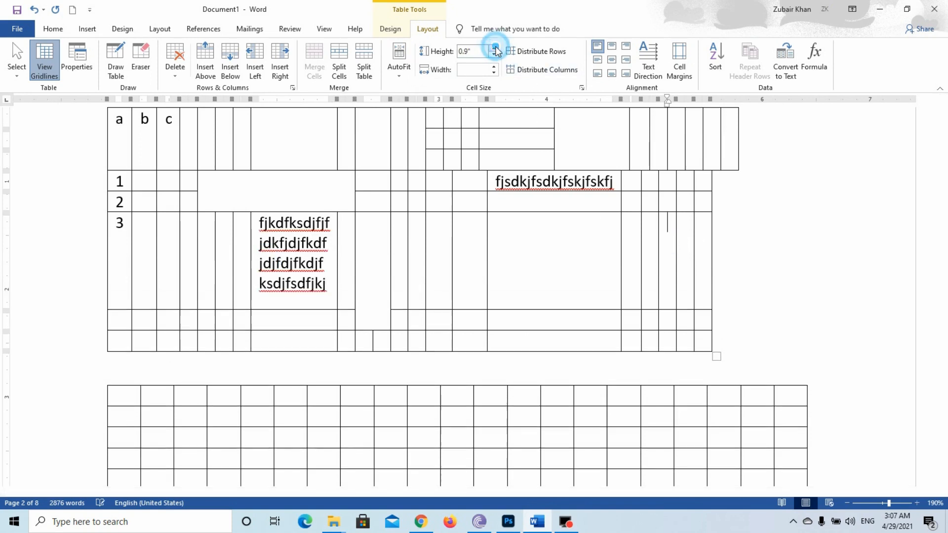
{"action": "left_click", "coordinate": [494, 48]}
{"action": "left_click", "coordinate": [494, 71]}
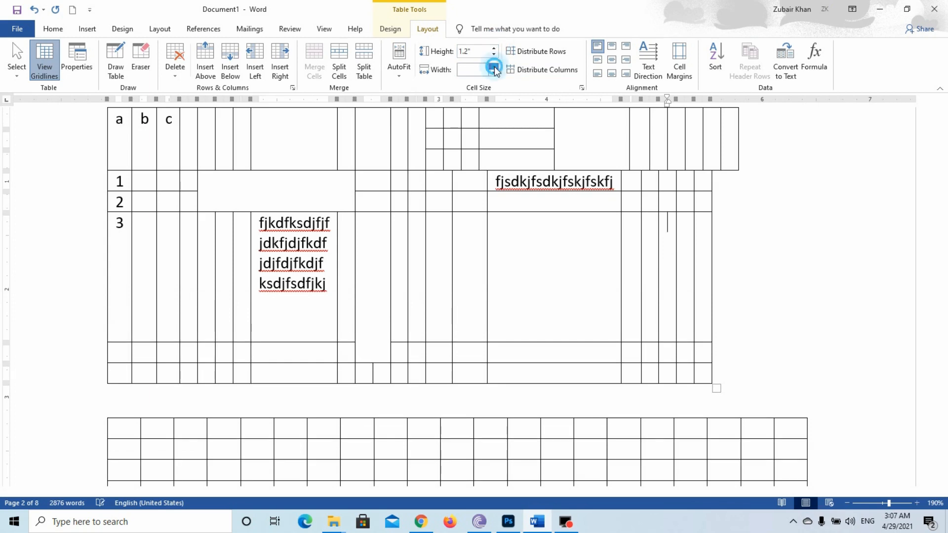
{"action": "left_click", "coordinate": [495, 67]}
{"action": "left_click", "coordinate": [494, 67]}
{"action": "left_click", "coordinate": [495, 67]}
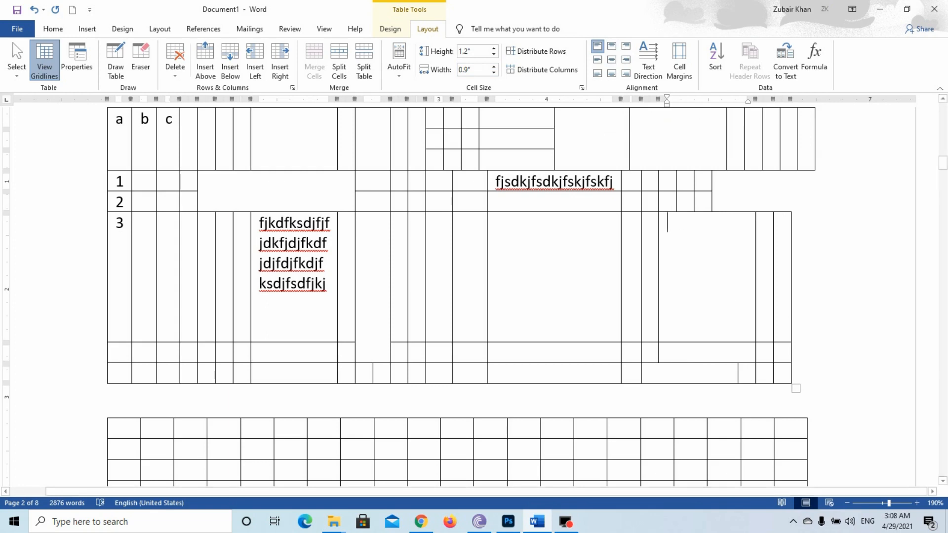
Enter "computer" in the enlarged cell and try several cell alignments on it, ending with Align Top Right
{"action": "type", "text": "computer"}
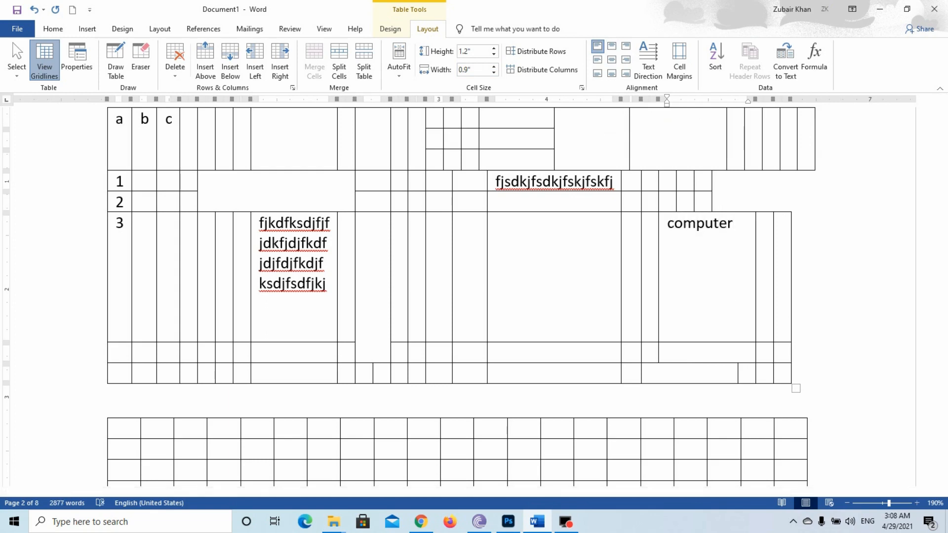
{"action": "left_click_drag", "start_coordinate": [739, 221], "coordinate": [662, 220]}
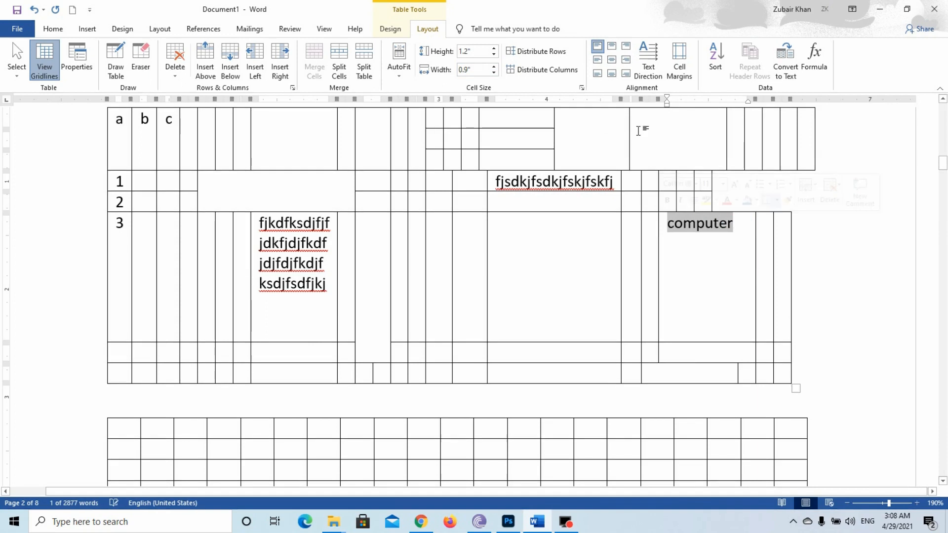
{"action": "left_click", "coordinate": [612, 75]}
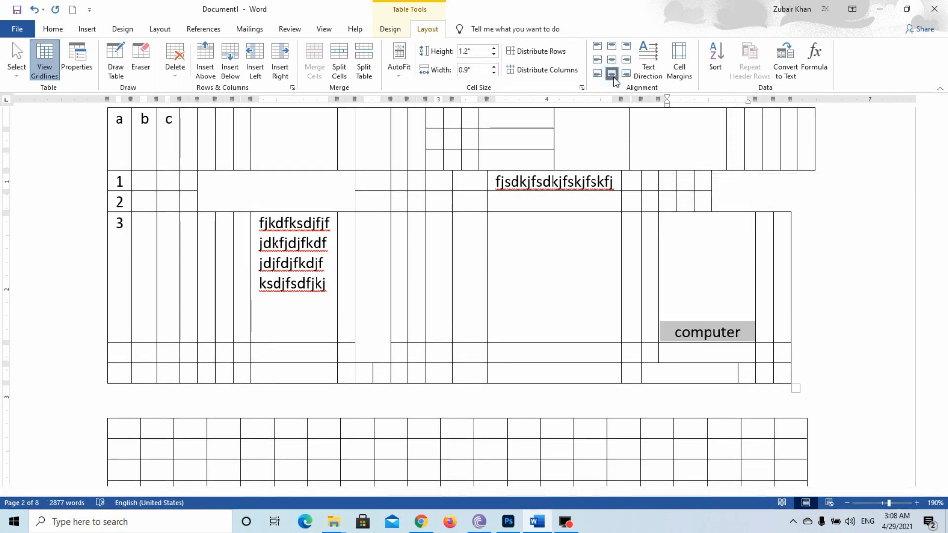
{"action": "left_click", "coordinate": [612, 60]}
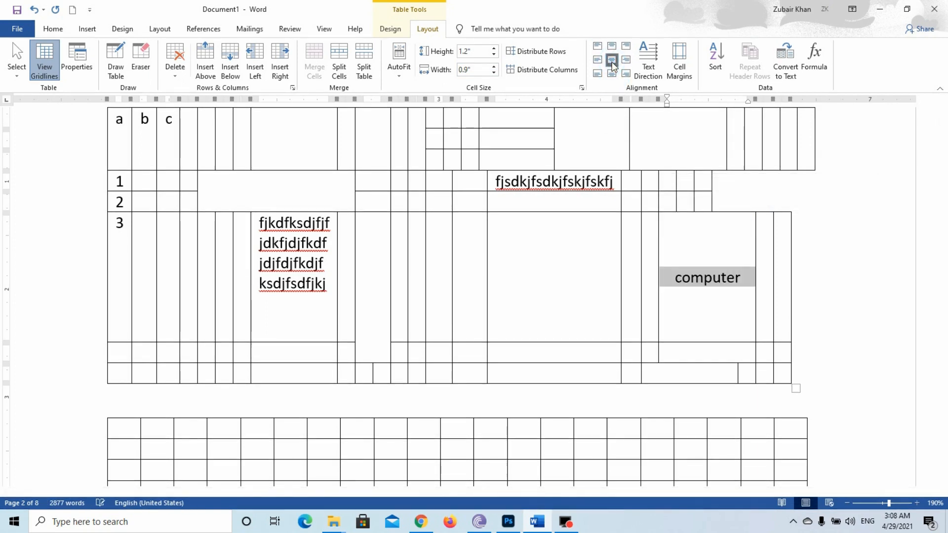
{"action": "left_click", "coordinate": [600, 62]}
{"action": "left_click", "coordinate": [626, 59]}
{"action": "left_click", "coordinate": [627, 47]}
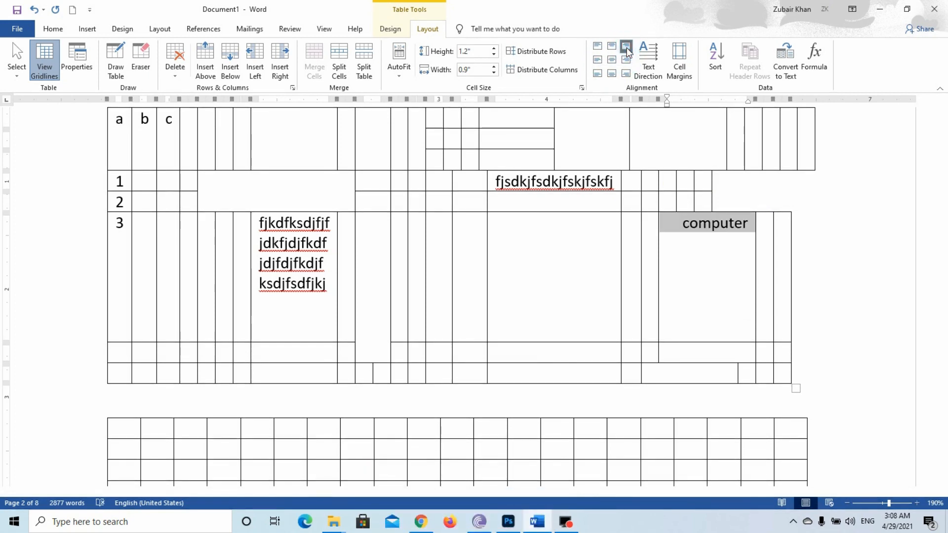
Cycle the text direction of the "computer" cell through both vertical orientations and back to horizontal
{"action": "left_click", "coordinate": [649, 66]}
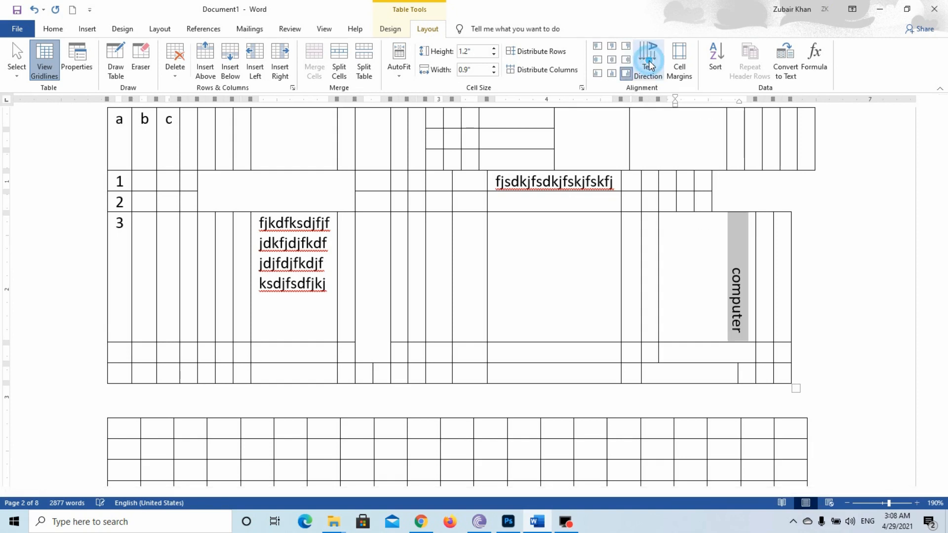
{"action": "left_click", "coordinate": [650, 65]}
{"action": "left_click", "coordinate": [649, 66]}
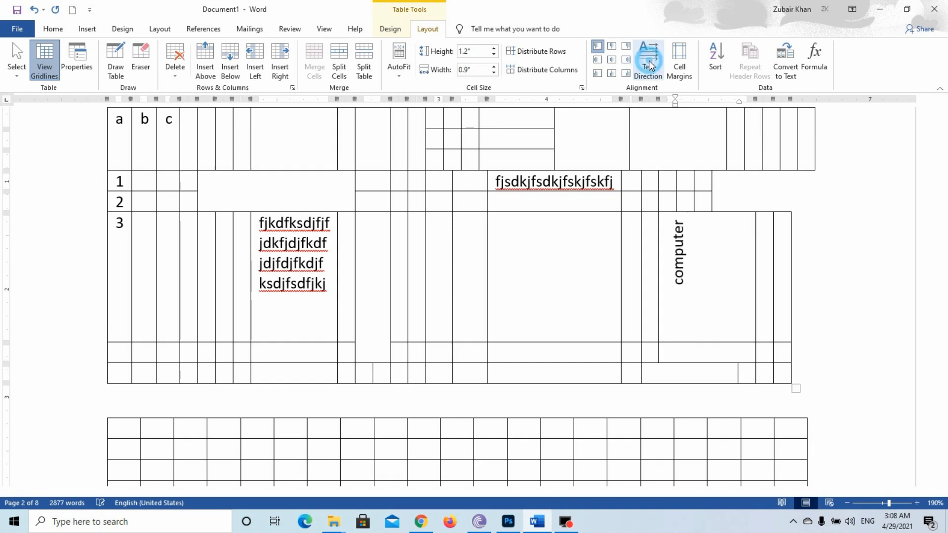
Set the upper table's default top cell margin to 0.08"
{"action": "left_click", "coordinate": [679, 65]}
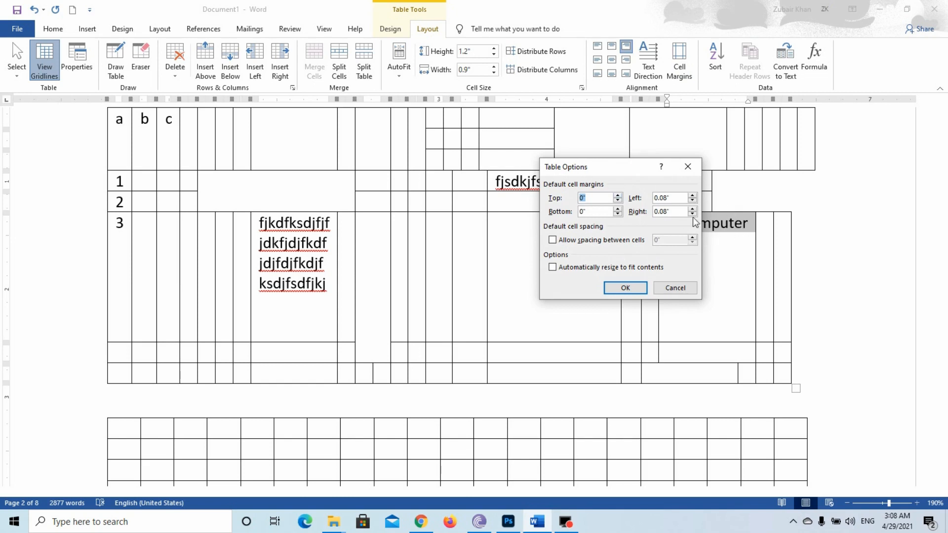
{"action": "left_click", "coordinate": [618, 195]}
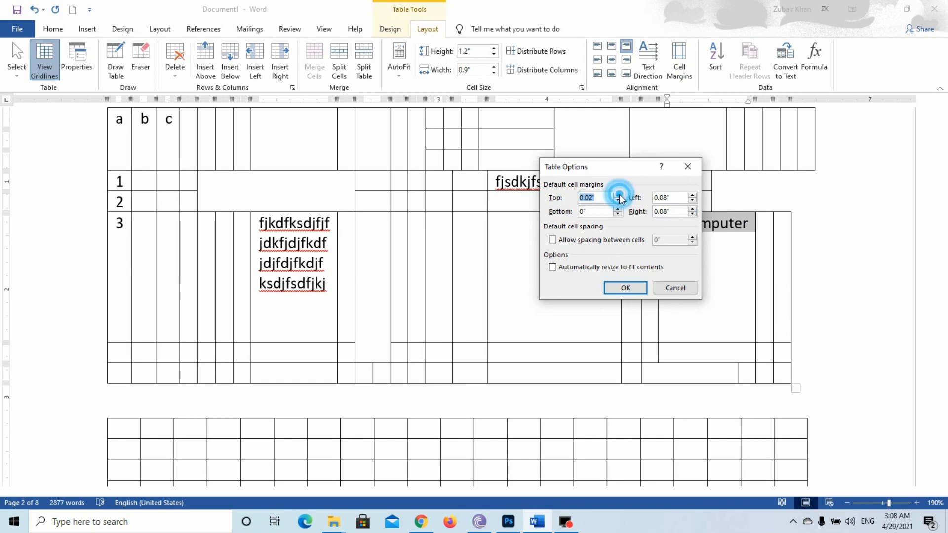
{"action": "left_click", "coordinate": [624, 288]}
{"action": "left_click", "coordinate": [701, 261]}
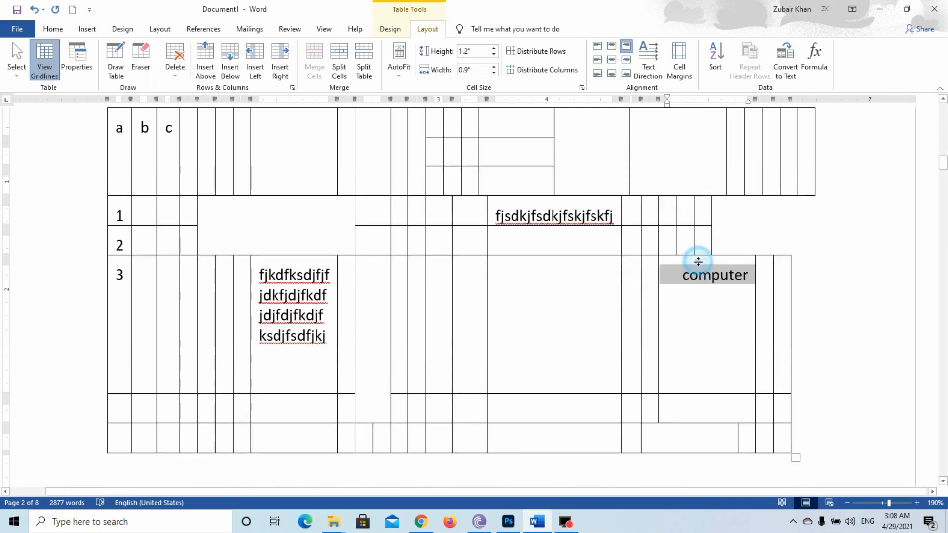
Align the text in the "computer" cell to the bottom center
{"action": "left_click", "coordinate": [699, 288]}
{"action": "left_click", "coordinate": [681, 278]}
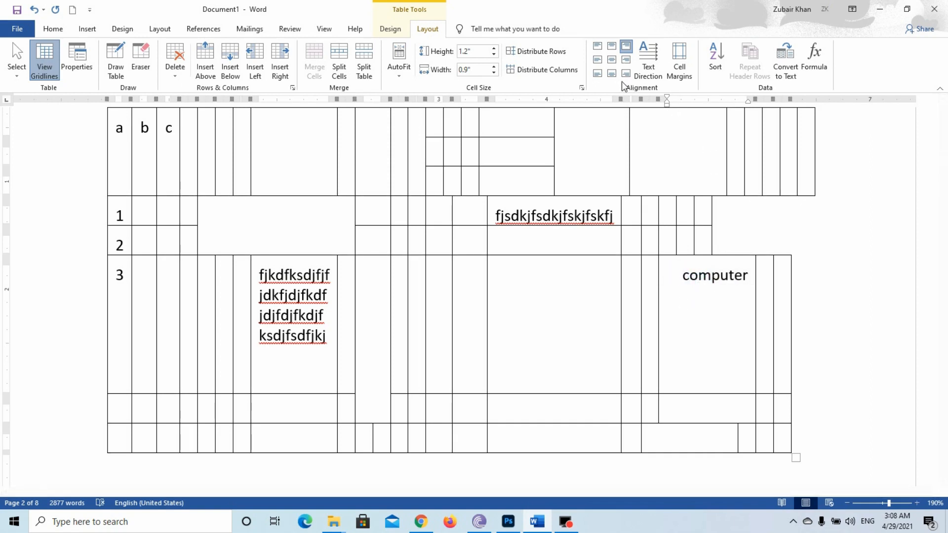
{"action": "left_click", "coordinate": [612, 73]}
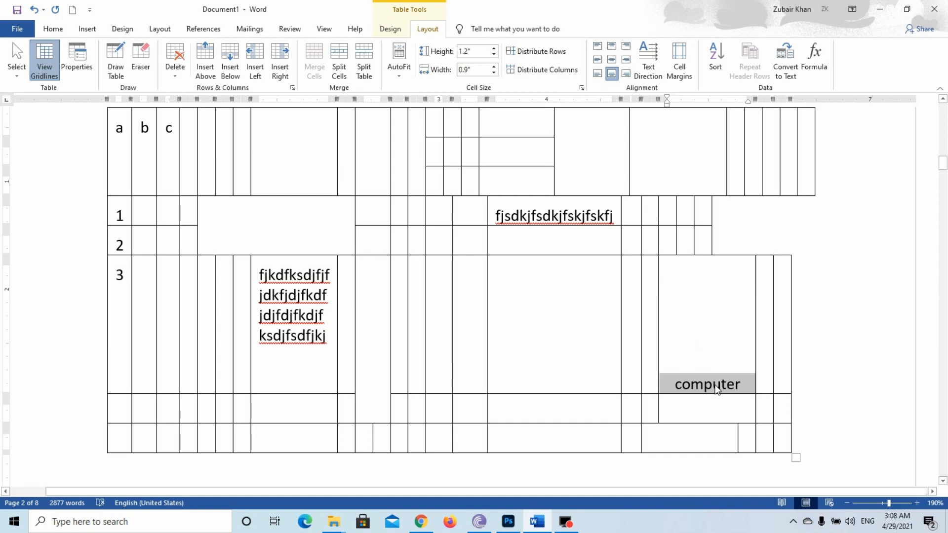
Increase the upper table's default bottom cell margin and check the spacing below "computer"
{"action": "left_click", "coordinate": [678, 79]}
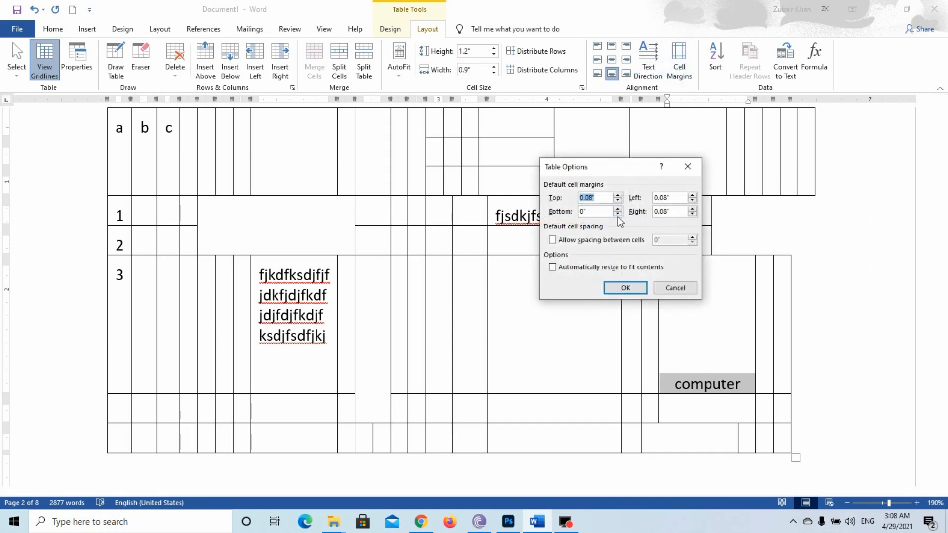
{"action": "left_click", "coordinate": [618, 210]}
{"action": "left_click", "coordinate": [625, 288]}
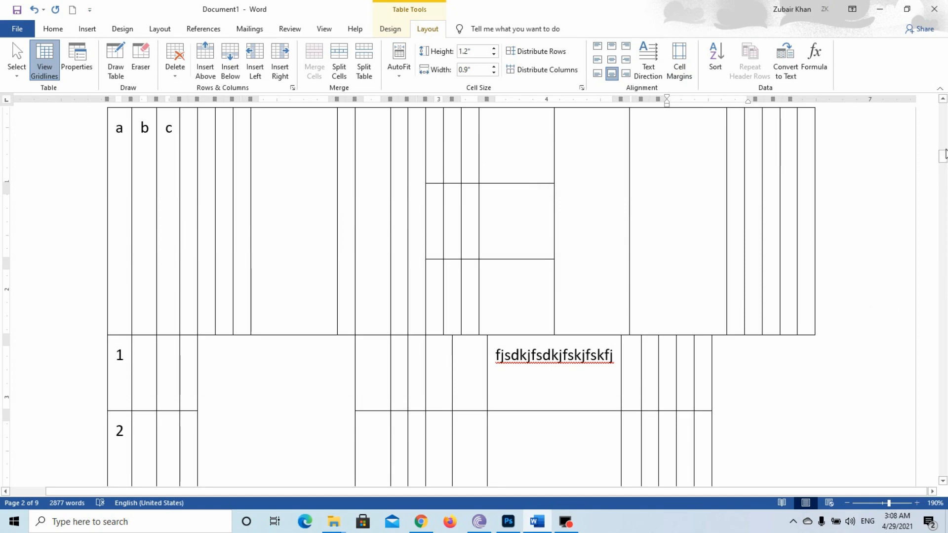
{"action": "mouse_move", "coordinate": [944, 157]}
{"action": "left_mouse_down"}
{"action": "mouse_move", "coordinate": [944, 190]}
{"action": "mouse_move", "coordinate": [944, 171]}
{"action": "left_mouse_up"}
{"action": "left_click", "coordinate": [734, 202]}
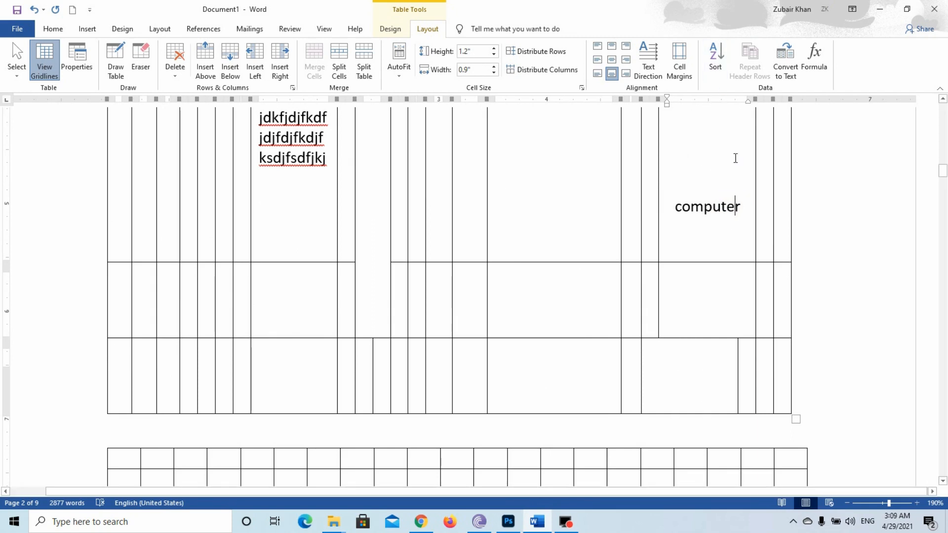
Spell a first name in lowercase in the lower table's third row, one letter per cell from the fifth to the tenth cell
{"action": "mouse_move", "coordinate": [941, 177]}
{"action": "left_mouse_down"}
{"action": "mouse_move", "coordinate": [942, 143]}
{"action": "mouse_move", "coordinate": [938, 189]}
{"action": "left_mouse_up"}
{"action": "left_click", "coordinate": [255, 188]}
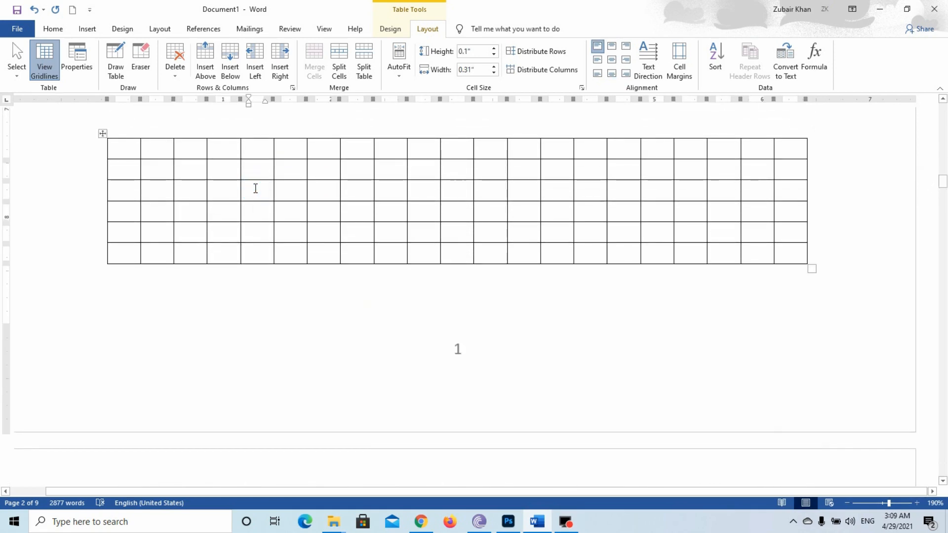
{"action": "type", "text": "Z"}
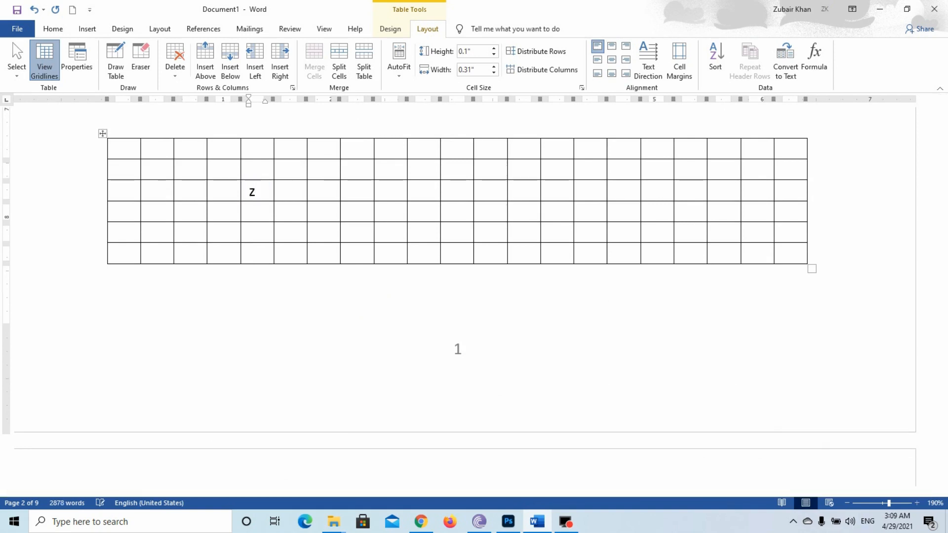
{"action": "left_click", "coordinate": [288, 189]}
{"action": "type", "text": "u"}
{"action": "left_click", "coordinate": [316, 189]}
{"action": "type", "text": "b"}
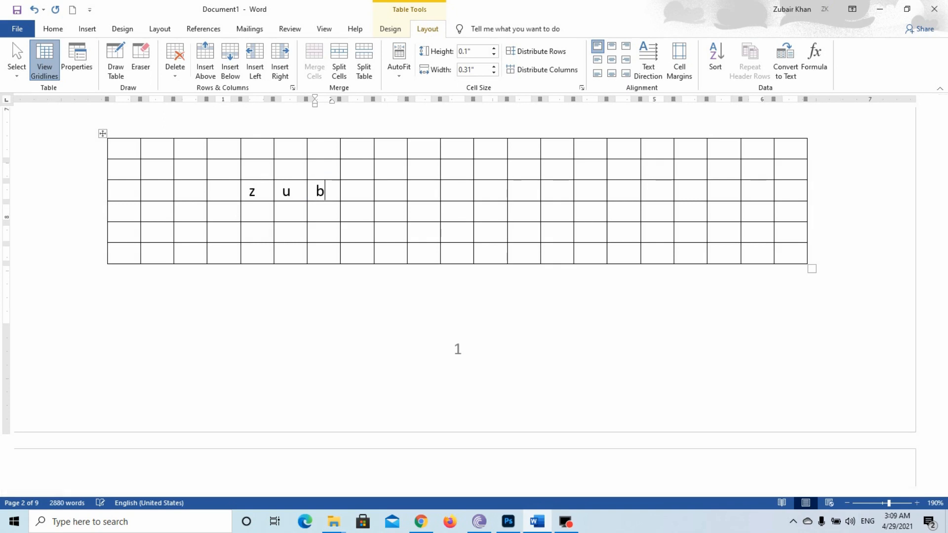
{"action": "left_click", "coordinate": [349, 189]}
{"action": "type", "text": "z"}
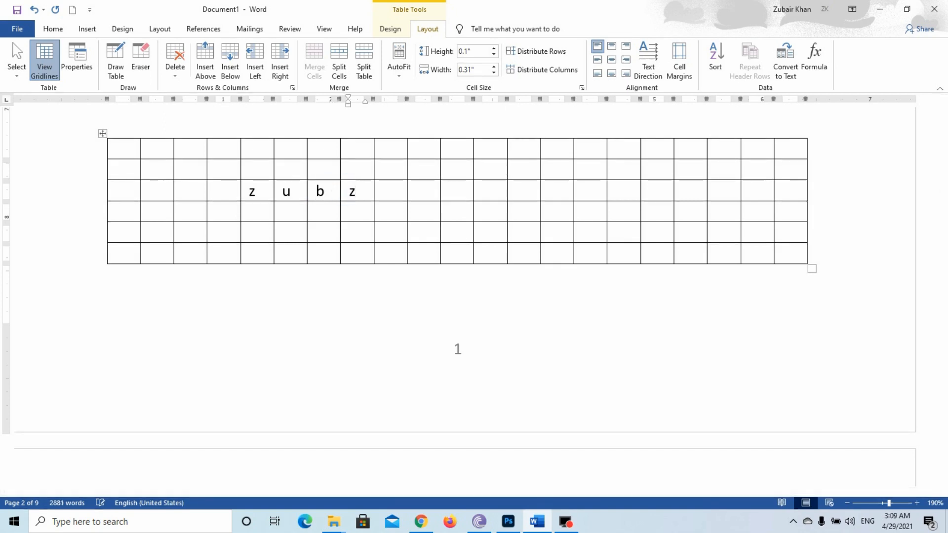
{"action": "type", "text": "uba"}
{"action": "left_click", "coordinate": [386, 189]}
{"action": "type", "text": "i"}
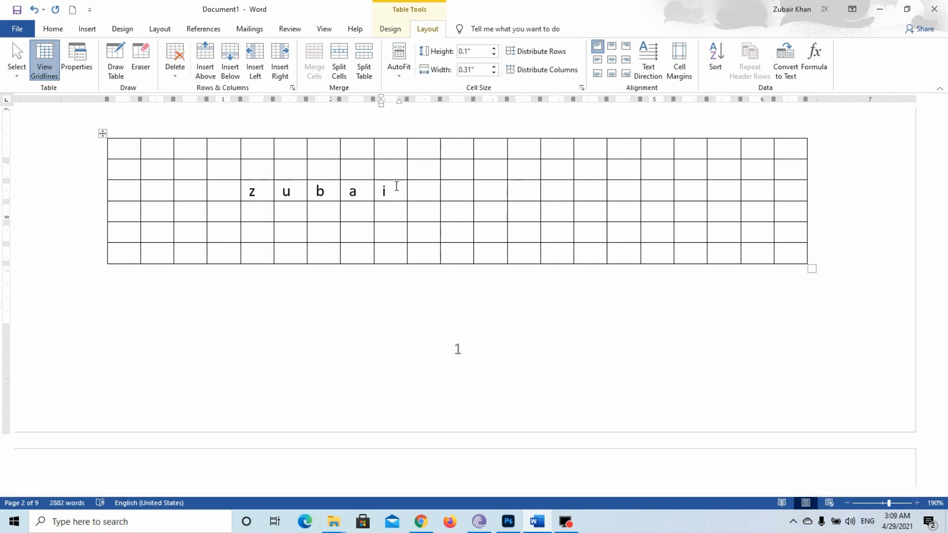
{"action": "left_click", "coordinate": [426, 190]}
{"action": "type", "text": "r"}
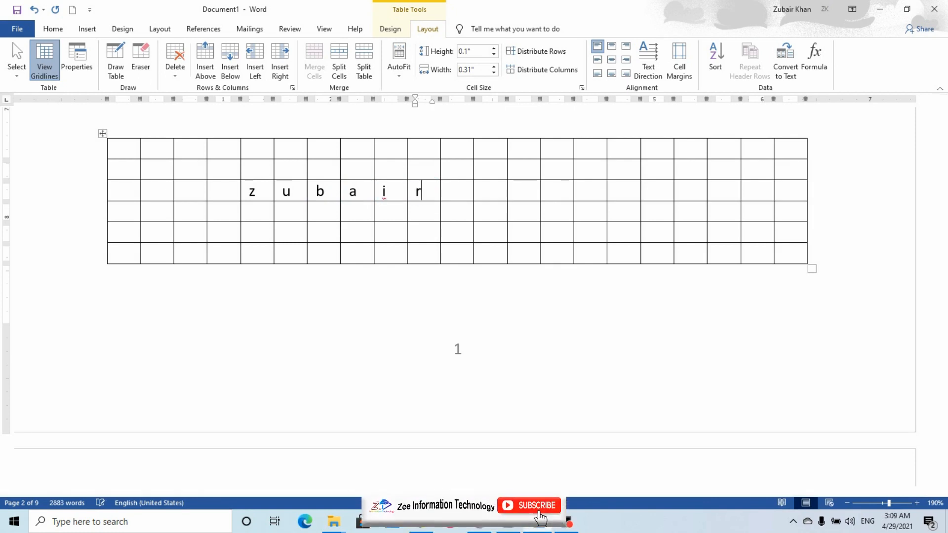
Convert the lower table to text, using the Other separator option
{"action": "left_click_drag", "start_coordinate": [430, 191], "coordinate": [251, 198]}
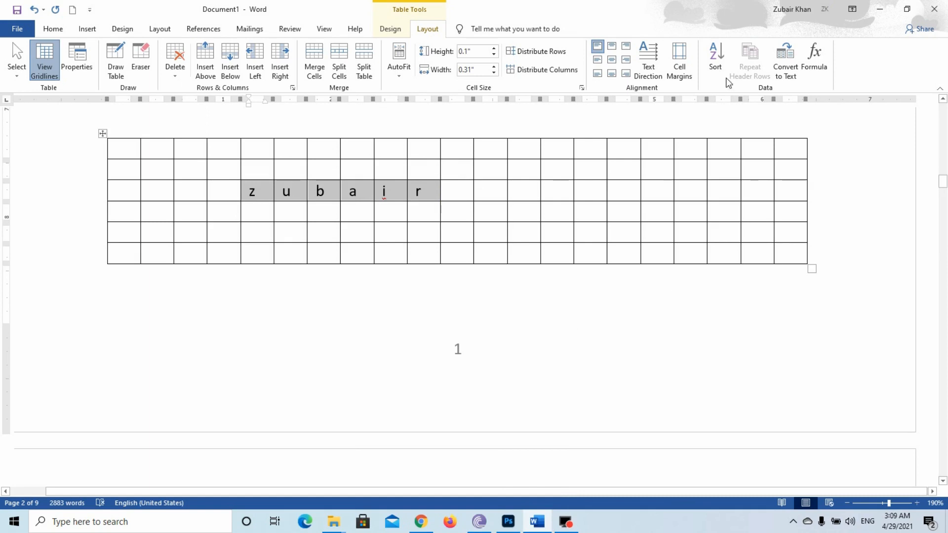
{"action": "left_click", "coordinate": [785, 64]}
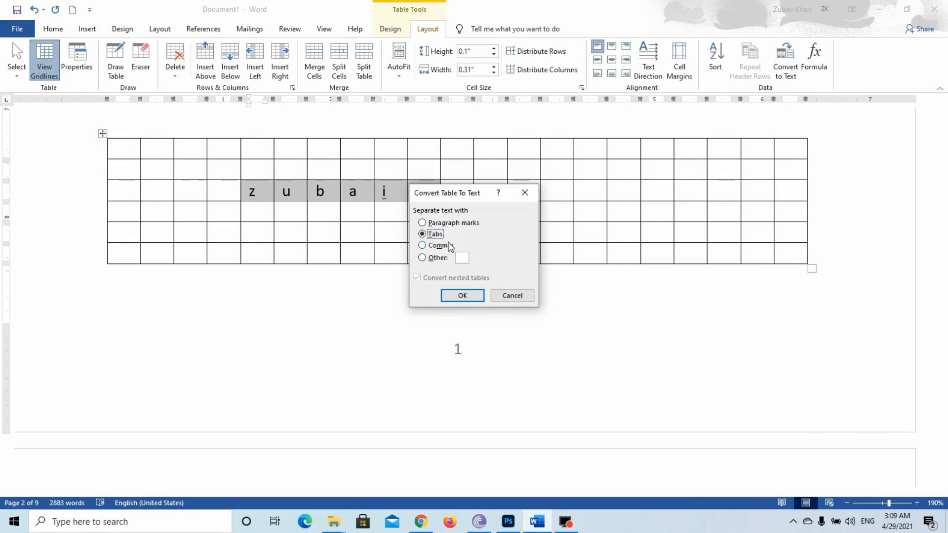
{"action": "left_click", "coordinate": [429, 257]}
{"action": "left_click", "coordinate": [459, 298]}
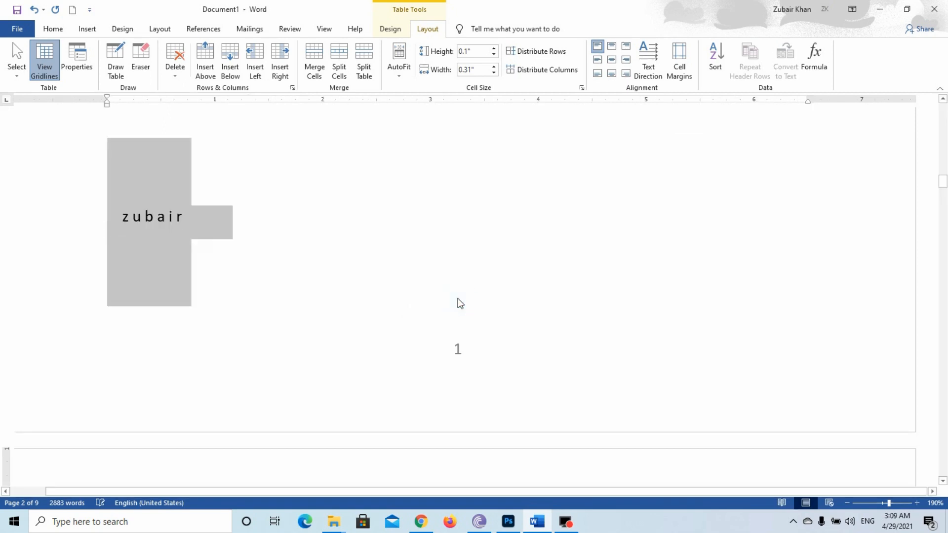
{"action": "left_click", "coordinate": [173, 228]}
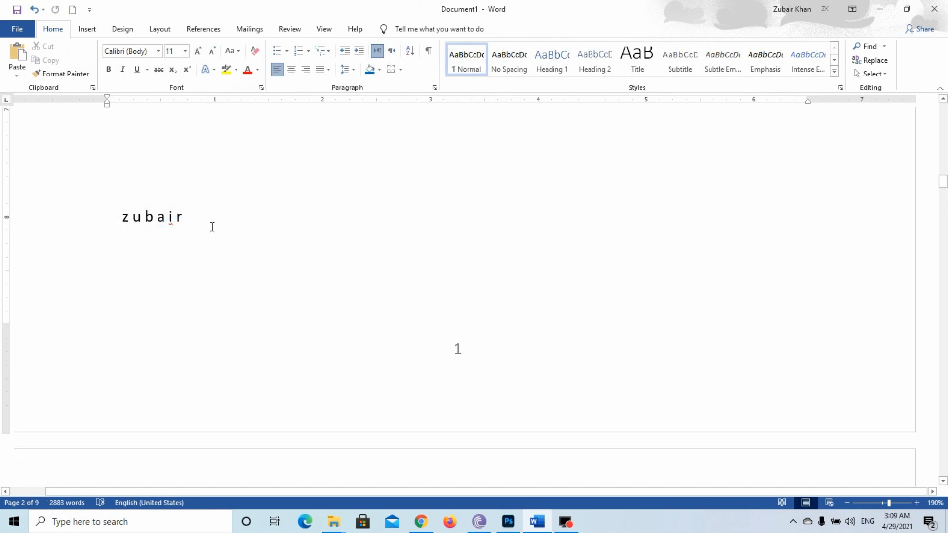
Highlight the line of letters converted from the lower table to examine the resulting plain text
{"action": "left_click_drag", "start_coordinate": [196, 220], "coordinate": [110, 218]}
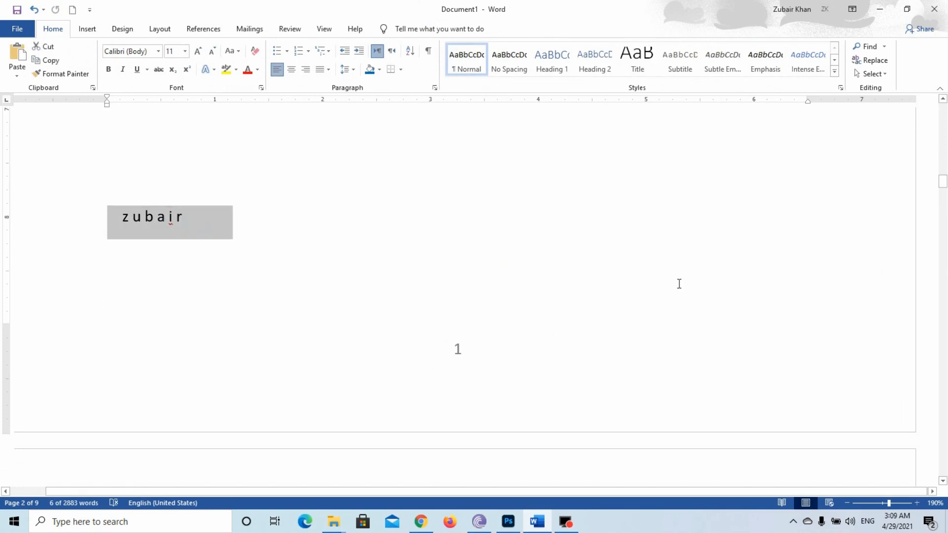
{"action": "left_click_drag", "start_coordinate": [943, 188], "coordinate": [943, 186]}
{"action": "left_click", "coordinate": [308, 293]}
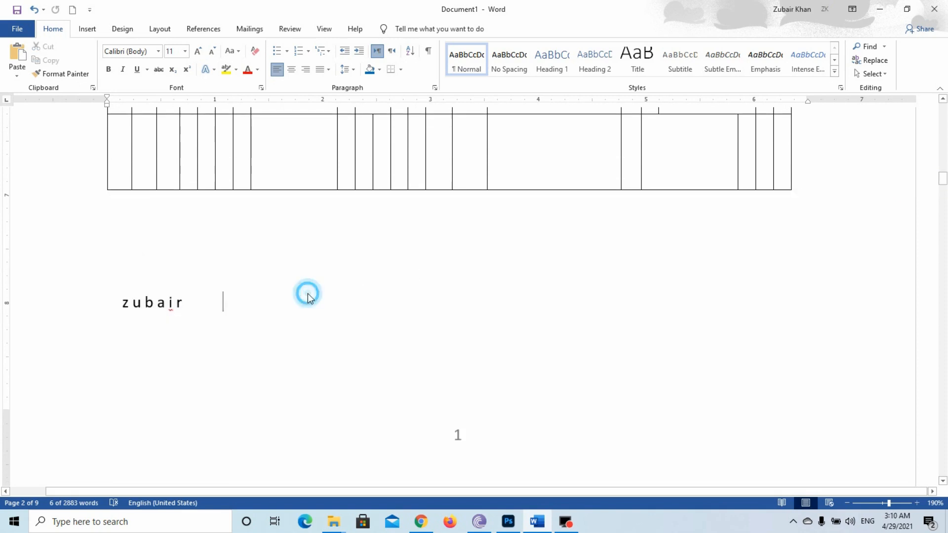
{"action": "left_click_drag", "start_coordinate": [196, 305], "coordinate": [117, 313]}
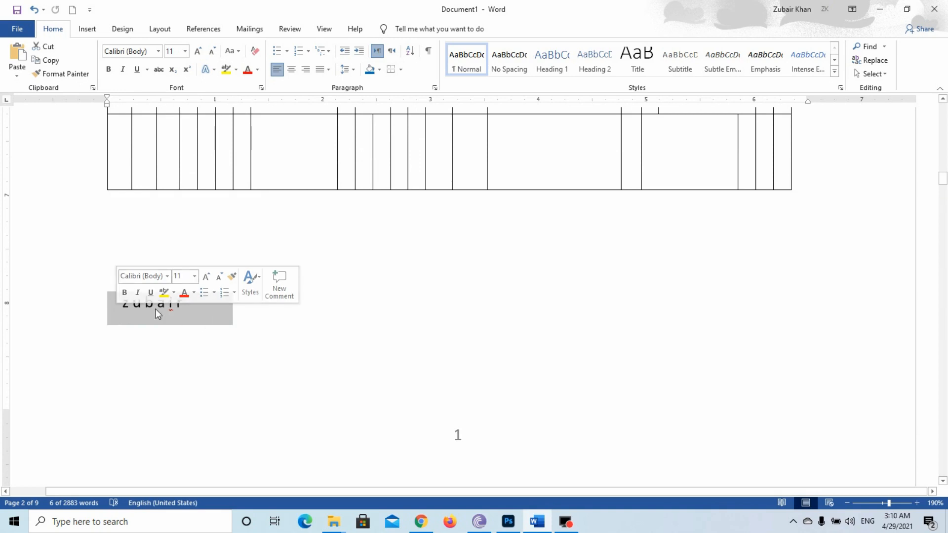
Convert the highlighted line of letters back into a table with 6 columns, keeping the Other separator option
{"action": "left_click", "coordinate": [87, 29]}
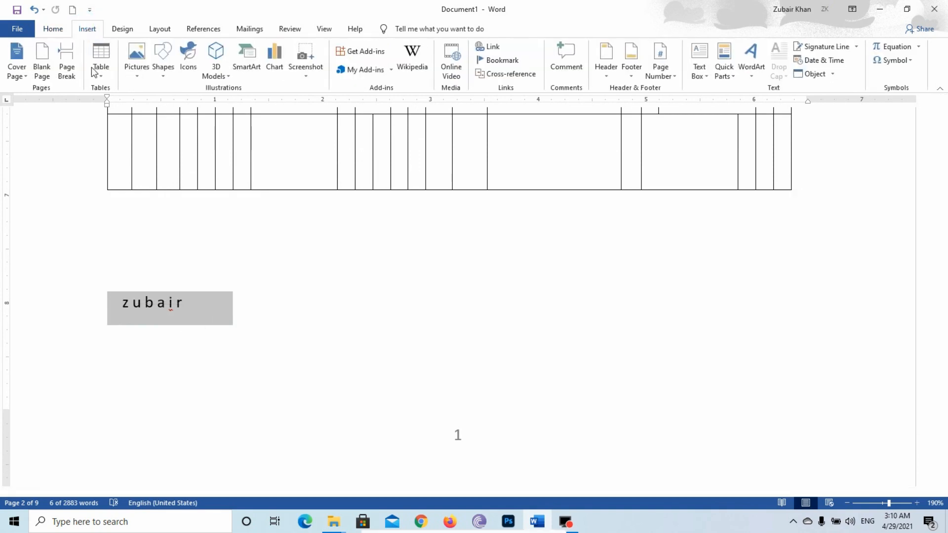
{"action": "left_click", "coordinate": [101, 77]}
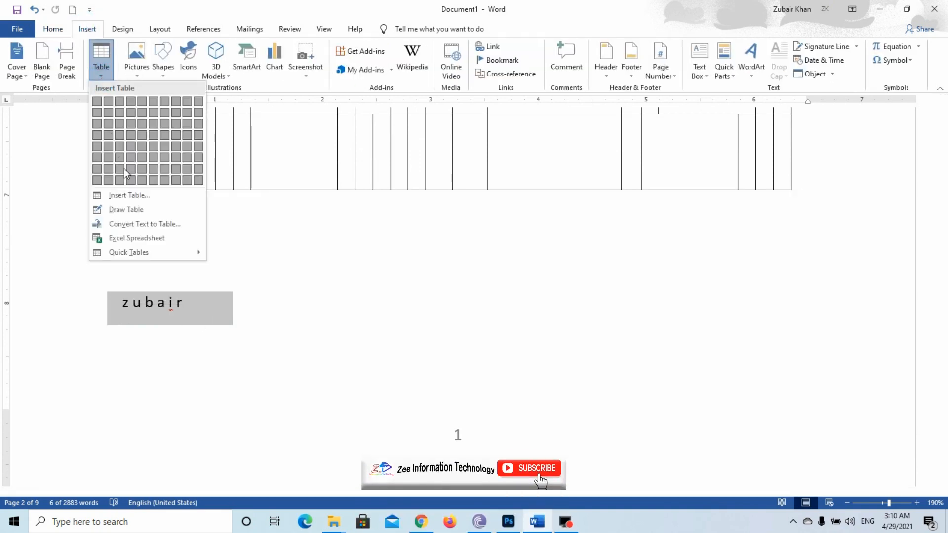
{"action": "left_click", "coordinate": [149, 225]}
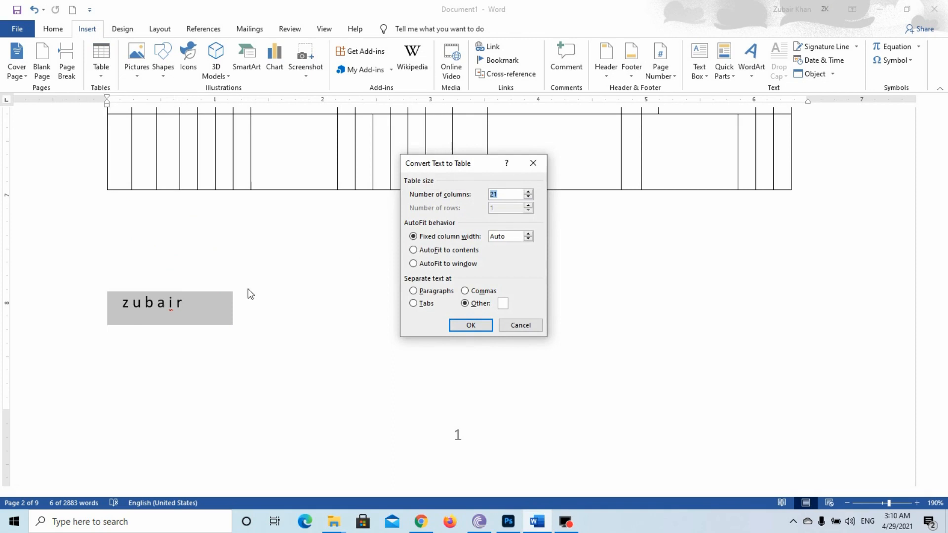
{"action": "left_click", "coordinate": [528, 197]}
{"action": "left_click", "coordinate": [531, 193]}
{"action": "left_click", "coordinate": [532, 193]}
{"action": "left_click", "coordinate": [531, 193]}
{"action": "left_click", "coordinate": [531, 193]}
{"action": "left_click", "coordinate": [531, 193]}
{"action": "left_click", "coordinate": [471, 323]}
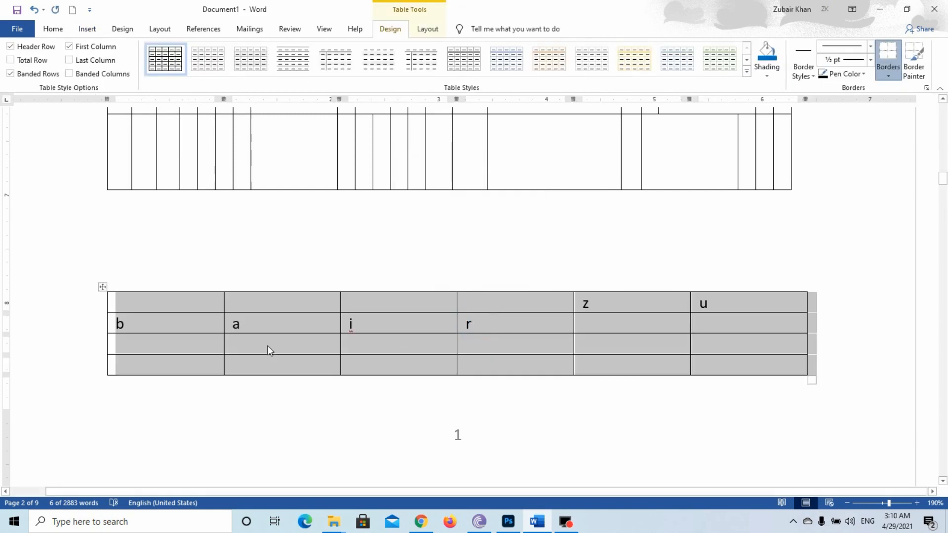
{"action": "left_click", "coordinate": [199, 324]}
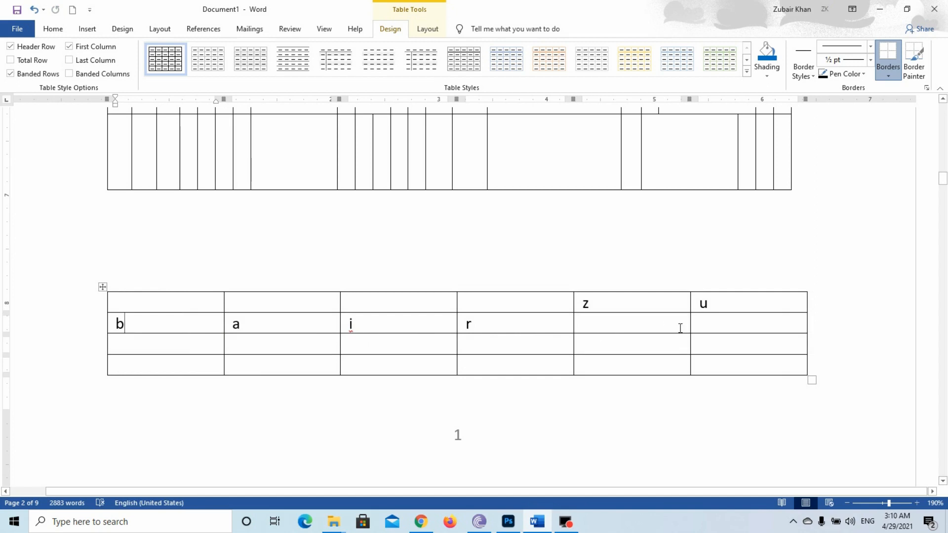
{"action": "left_click_drag", "start_coordinate": [943, 184], "coordinate": [941, 196]}
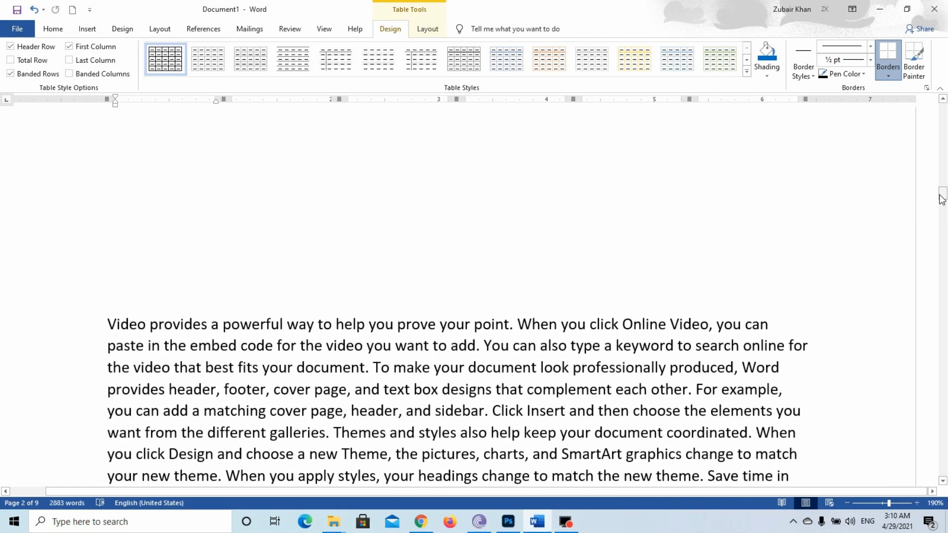
{"action": "left_click", "coordinate": [427, 33]}
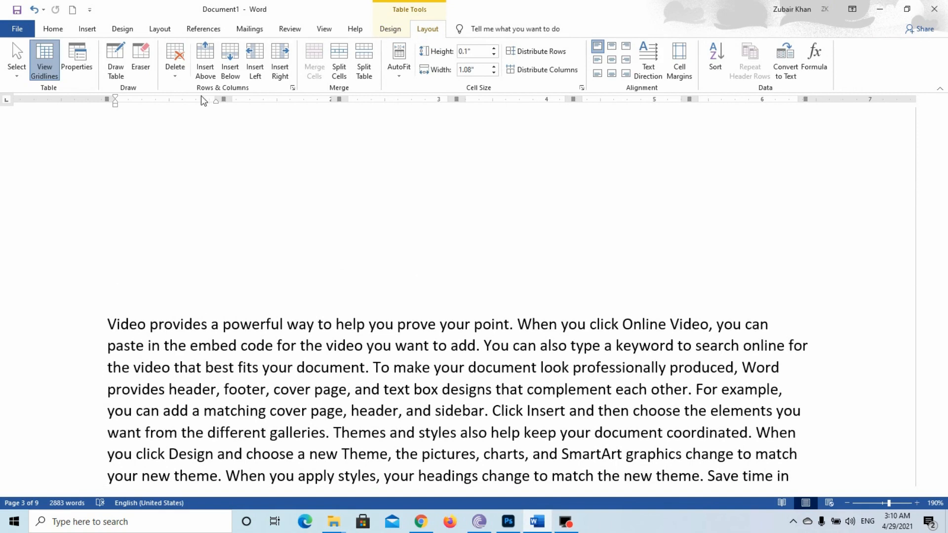
{"action": "left_click", "coordinate": [87, 30]}
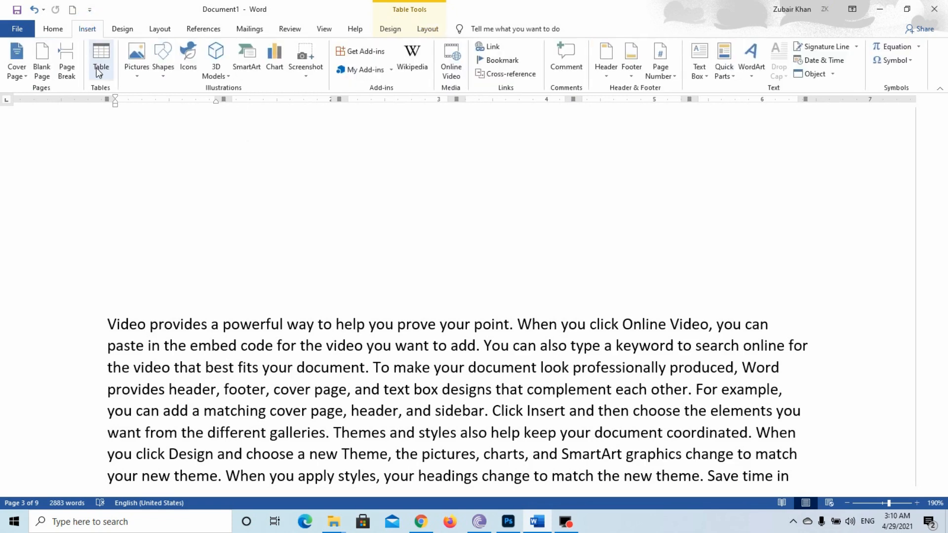